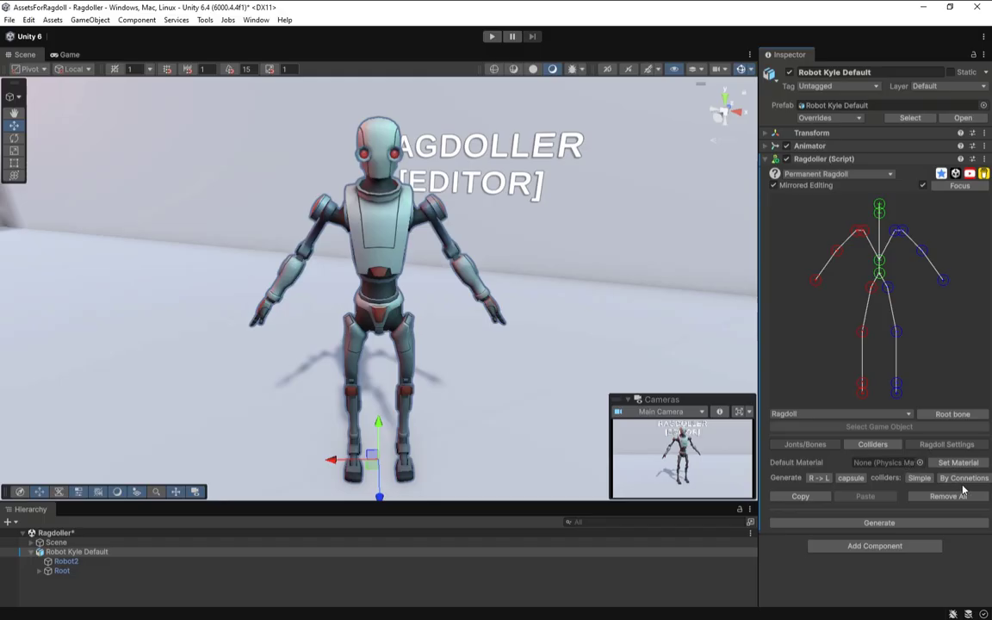
- Generate colliders by connections for Robot Kyle Default, then generate its ragdoll and play the scene
{"action": "left_click", "coordinate": [970, 479]}
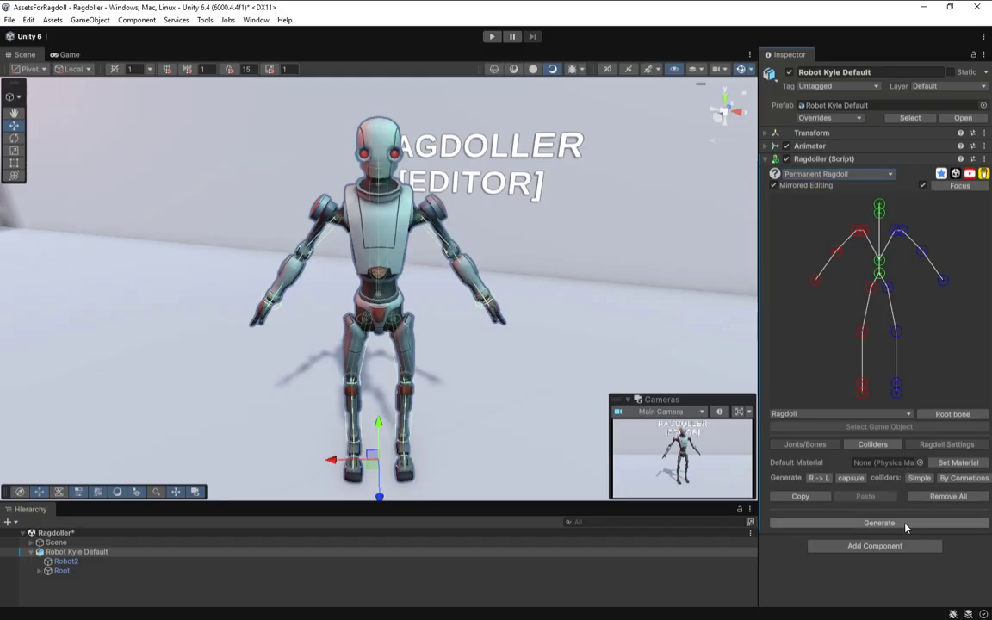
{"action": "left_click", "coordinate": [846, 523]}
{"action": "left_click", "coordinate": [496, 40]}
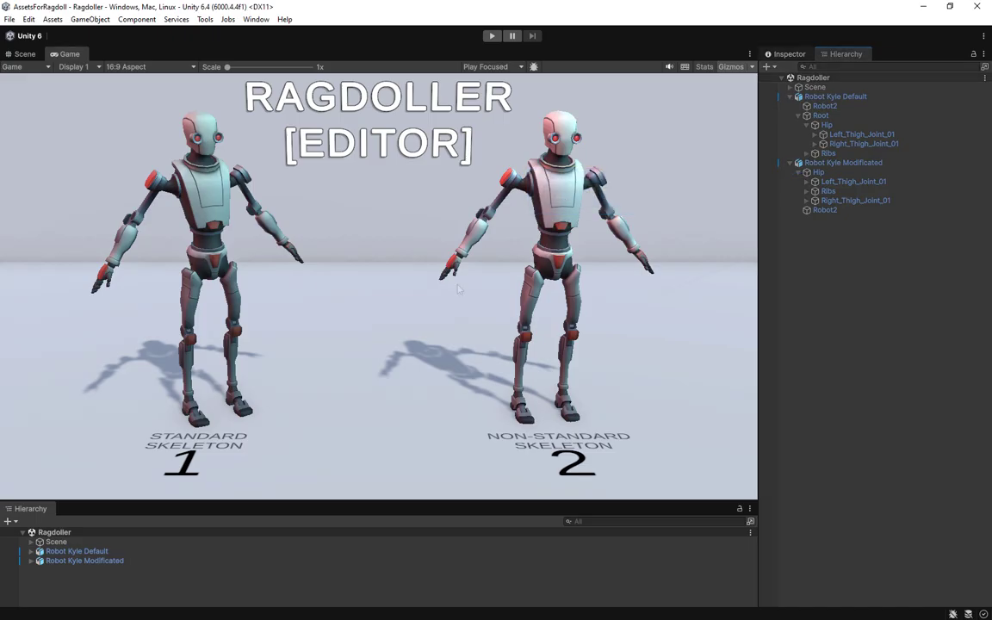
- Add the Ragdoller physics component to the Robot Kyle Default object
{"action": "left_click", "coordinate": [100, 553]}
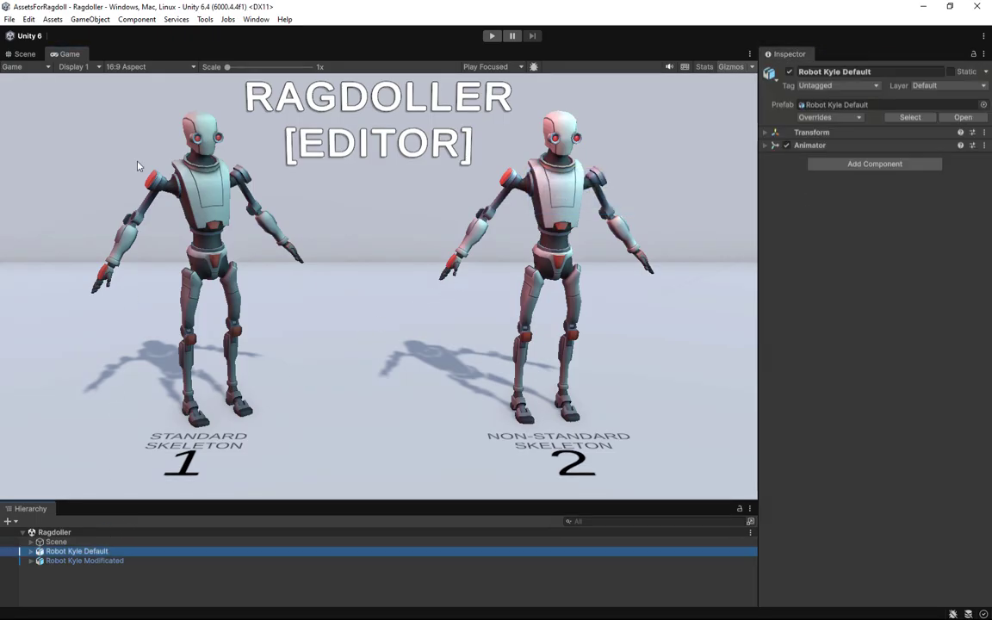
{"action": "left_click", "coordinate": [137, 19]}
{"action": "mouse_move", "coordinate": [172, 124]}
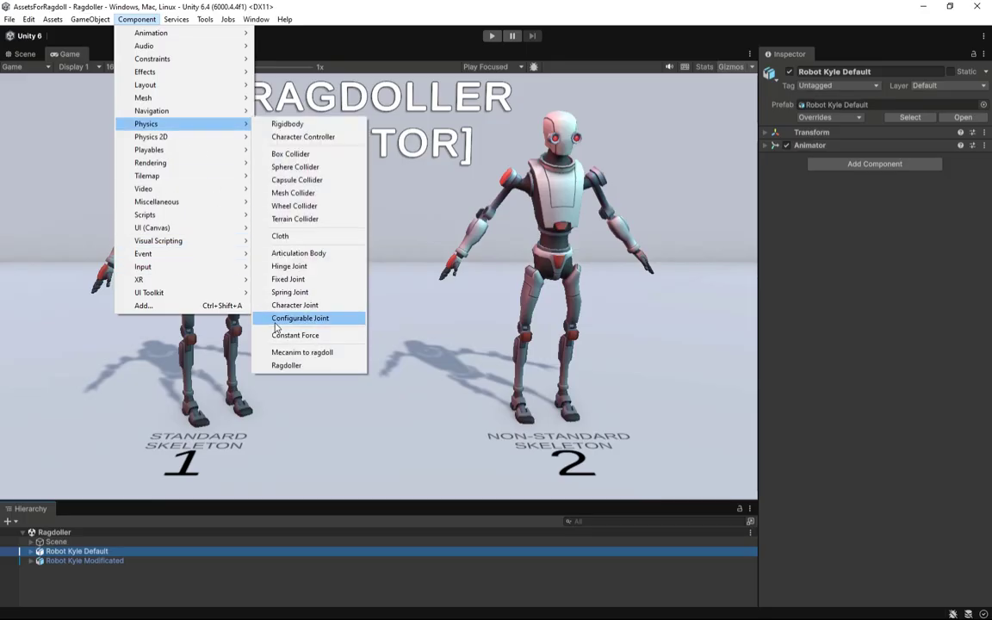
{"action": "left_click", "coordinate": [287, 365]}
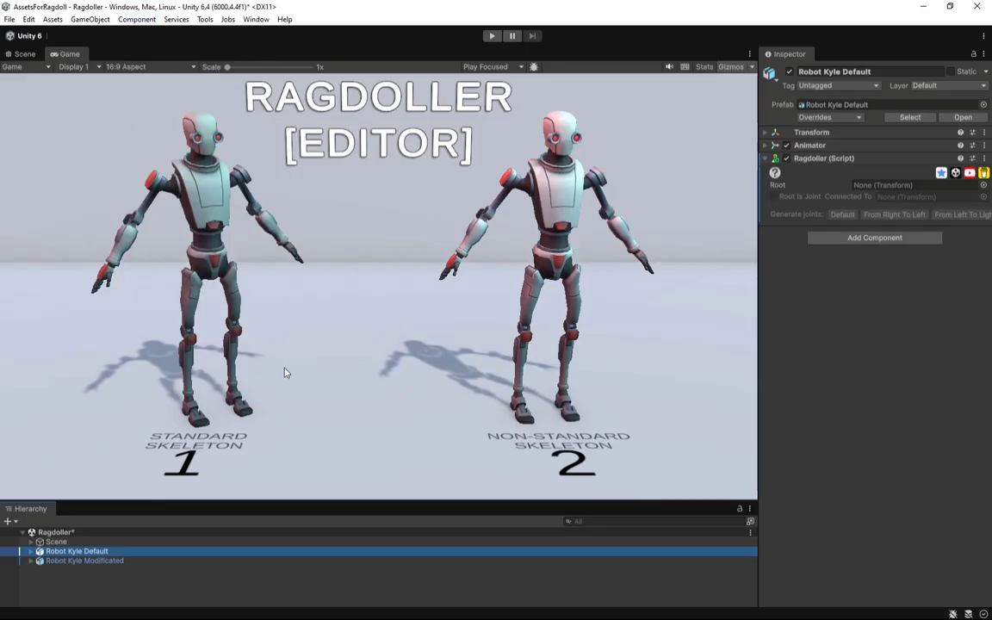
- Assign Robot Kyle Default's Root object as the Ragdoller root and generate its joints from right to left
{"action": "left_click", "coordinate": [31, 551]}
{"action": "left_click_drag", "start_coordinate": [62, 570], "coordinate": [880, 188]}
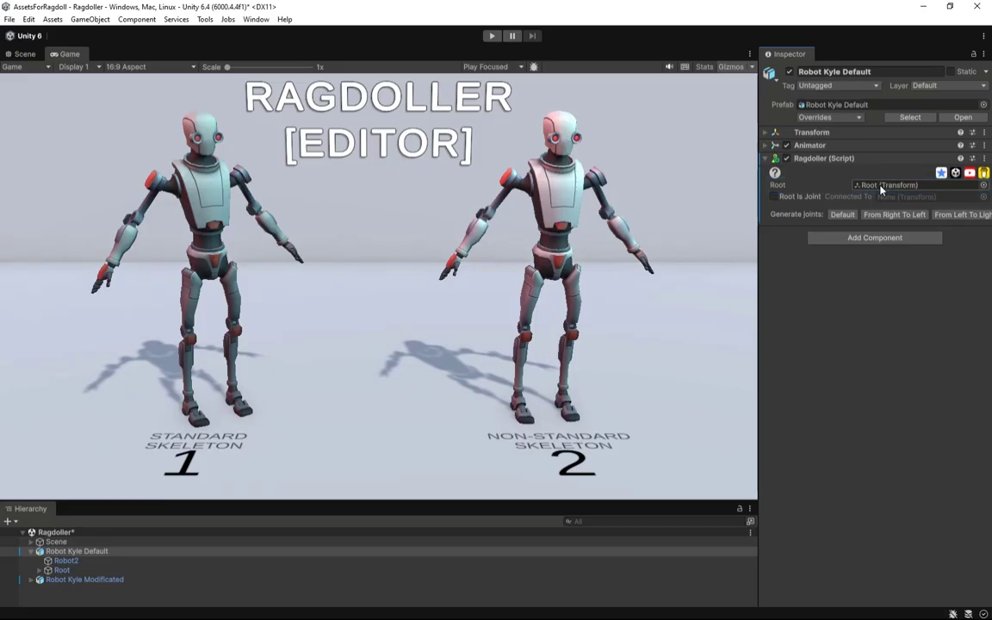
{"action": "left_click", "coordinate": [885, 215]}
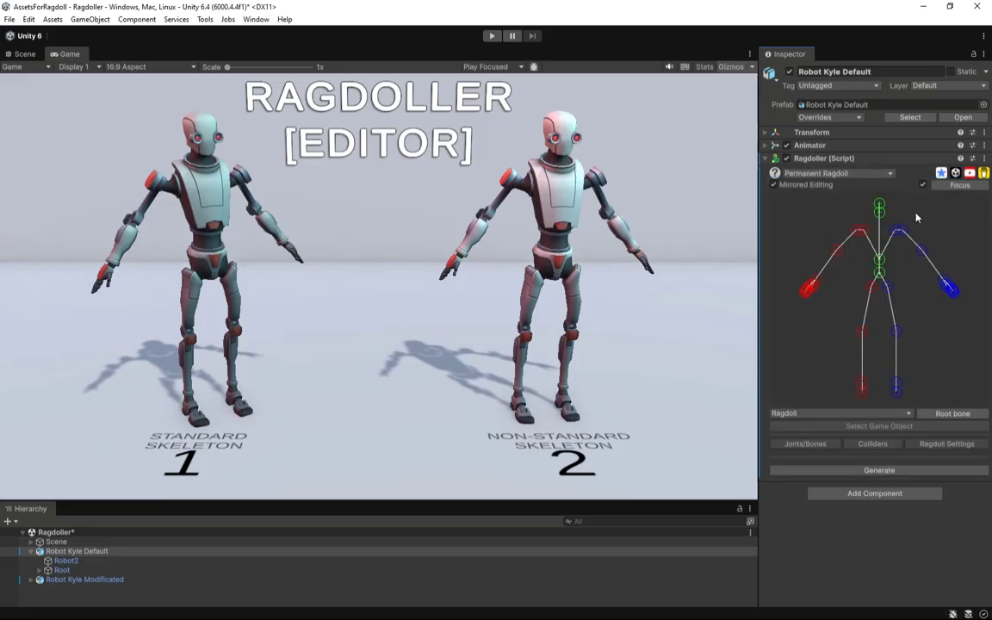
{"action": "left_click", "coordinate": [32, 552]}
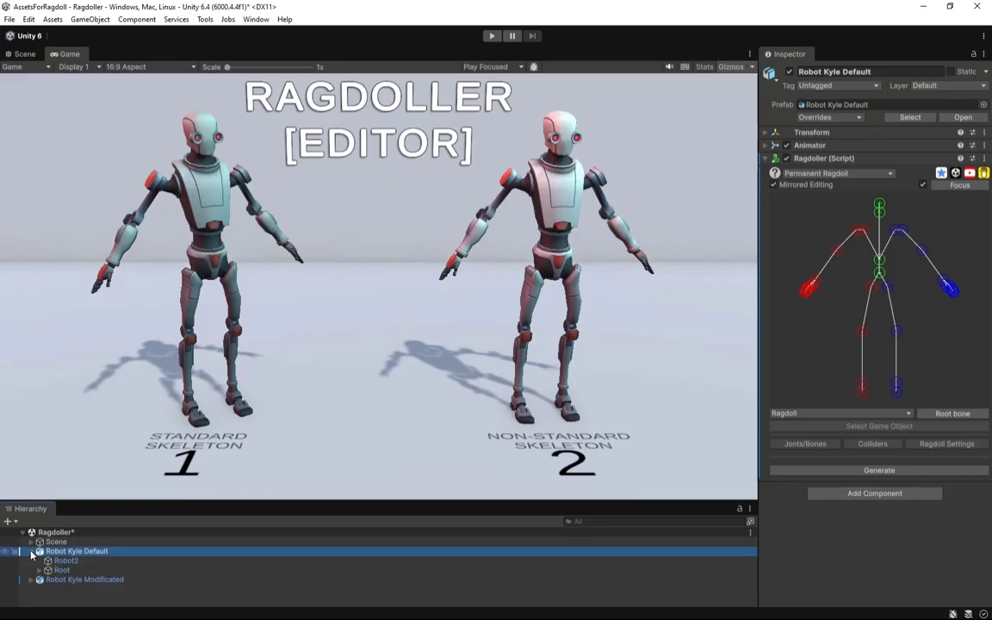
- Add the Ragdoller physics component to the Robot Kyle Modificated object
{"action": "left_click", "coordinate": [64, 561]}
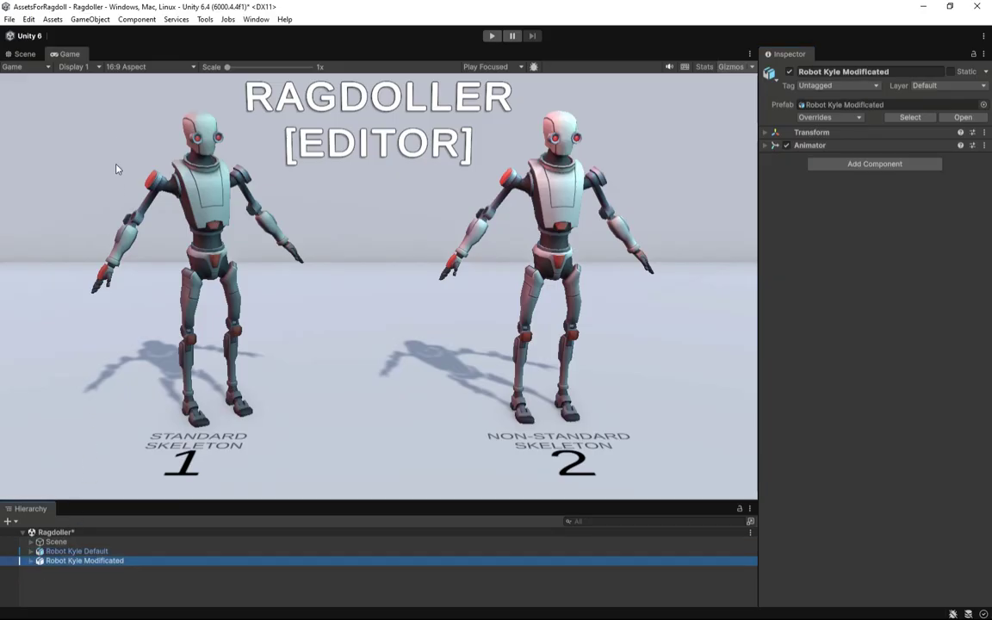
{"action": "left_click", "coordinate": [137, 19]}
{"action": "mouse_move", "coordinate": [184, 125]}
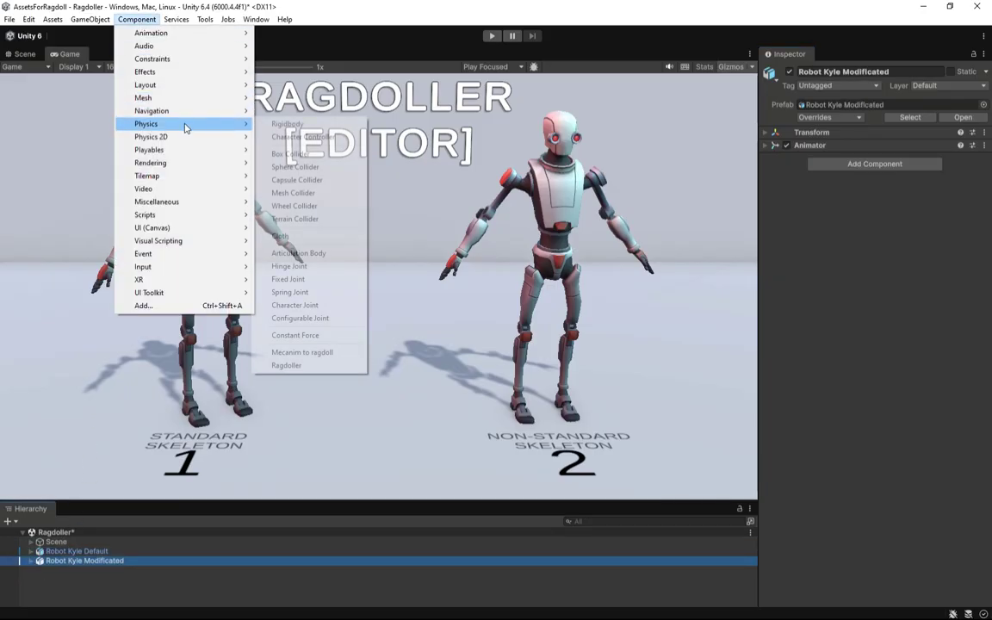
{"action": "left_click", "coordinate": [287, 365]}
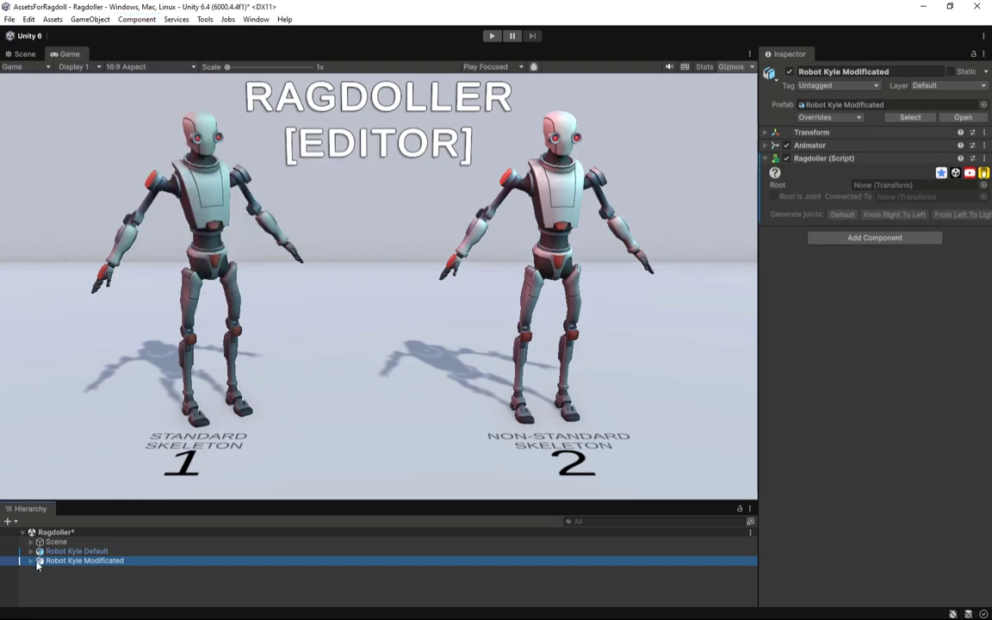
- Set Hip as Robot Kyle Modificated's root with Root Is Joint enabled, connected to Ribs, and generate joints from right to left
{"action": "left_click_drag", "start_coordinate": [64, 572], "coordinate": [885, 188]}
{"action": "left_click", "coordinate": [774, 196]}
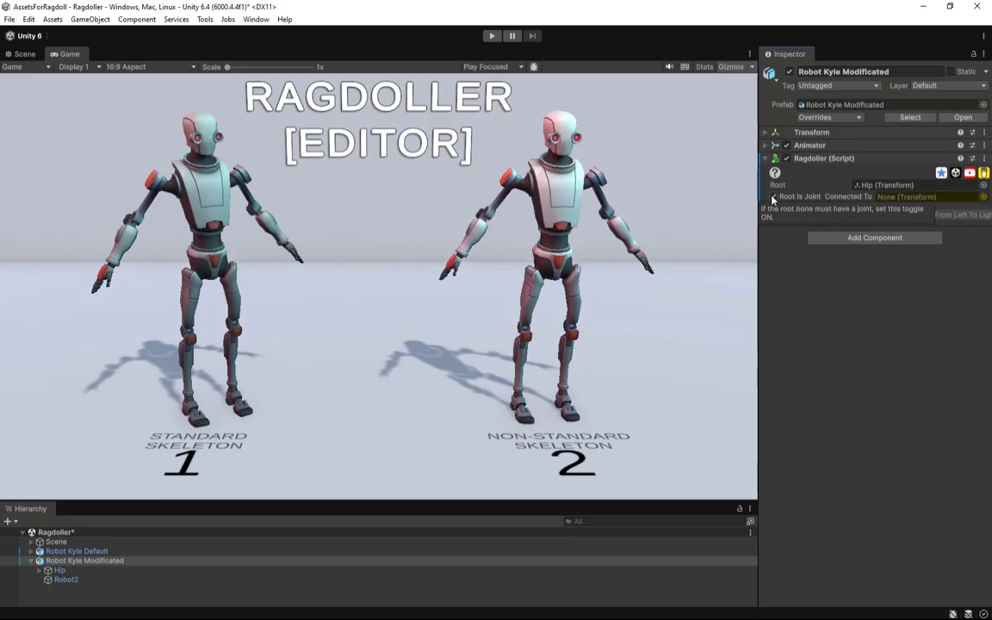
{"action": "left_click", "coordinate": [39, 571]}
{"action": "left_click_drag", "start_coordinate": [68, 590], "coordinate": [883, 196]}
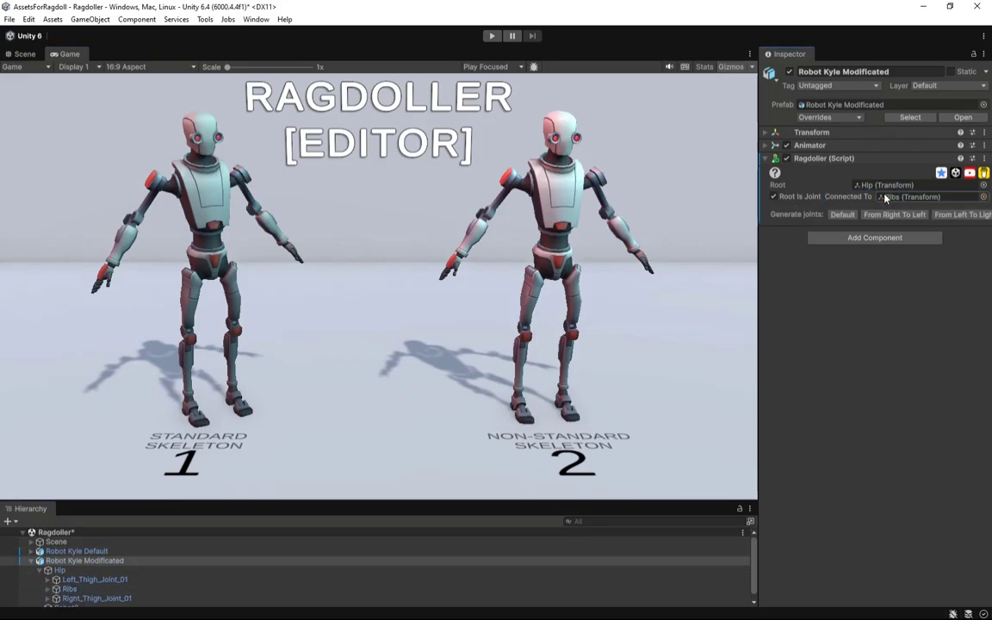
{"action": "left_click", "coordinate": [892, 215]}
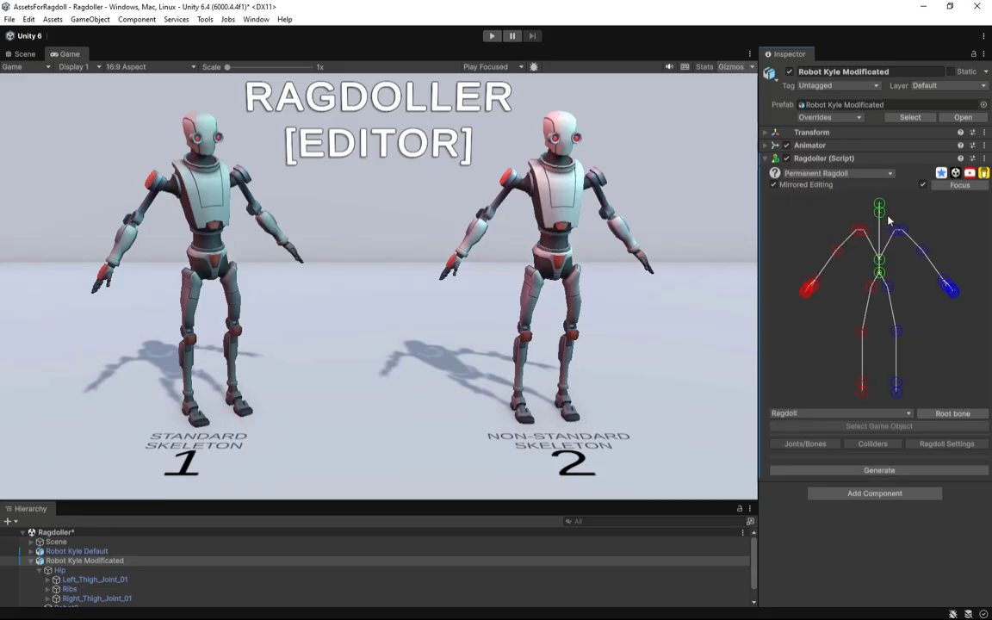
{"action": "left_click", "coordinate": [32, 560]}
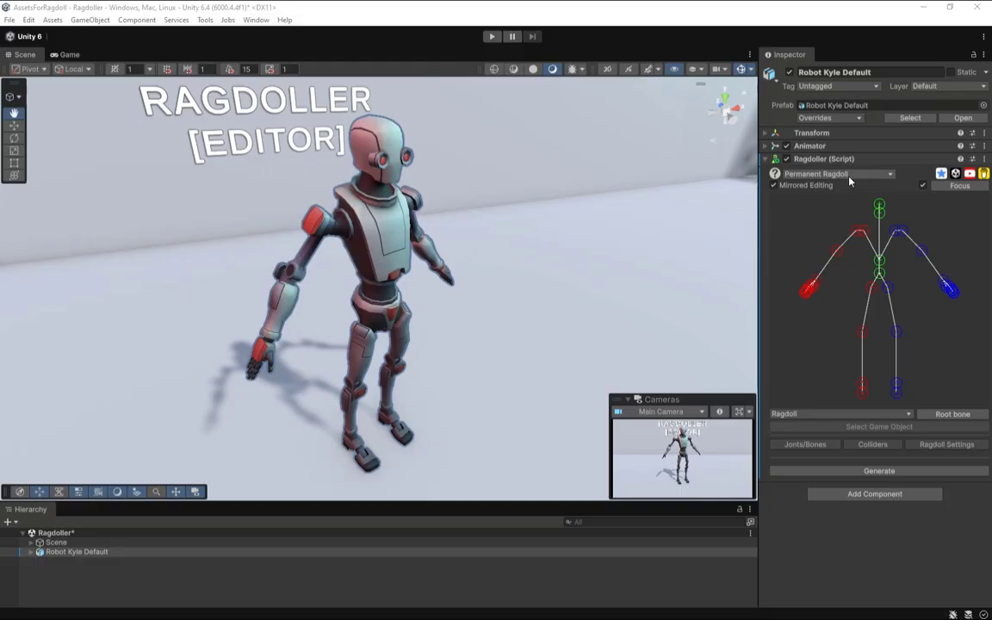
- Review the ragdoll types available for Robot Kyle Default and keep Permanent Ragdoll selected
{"action": "mouse_move", "coordinate": [850, 180]}
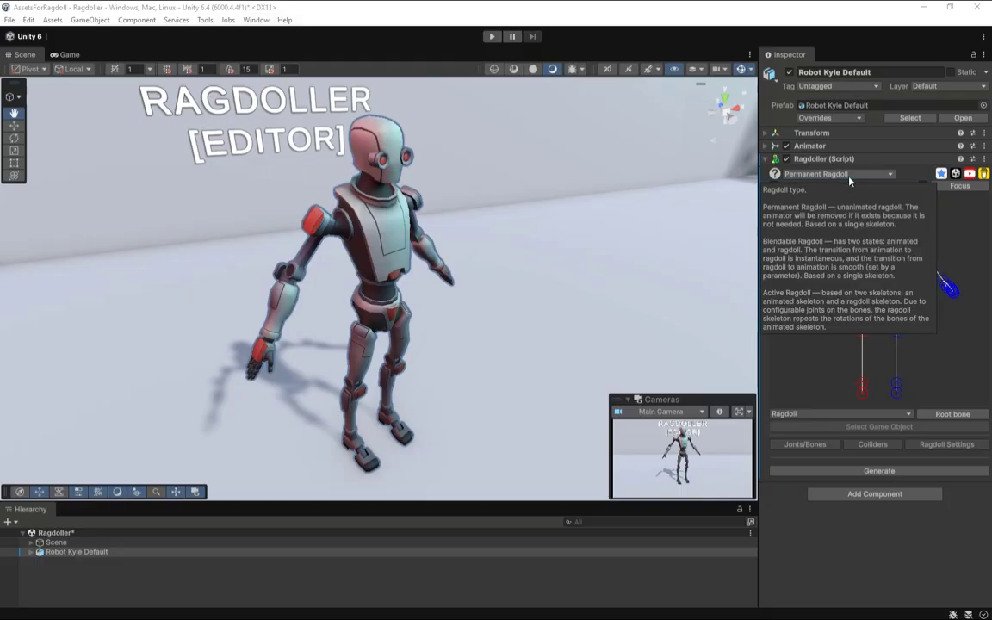
{"action": "left_click", "coordinate": [851, 176]}
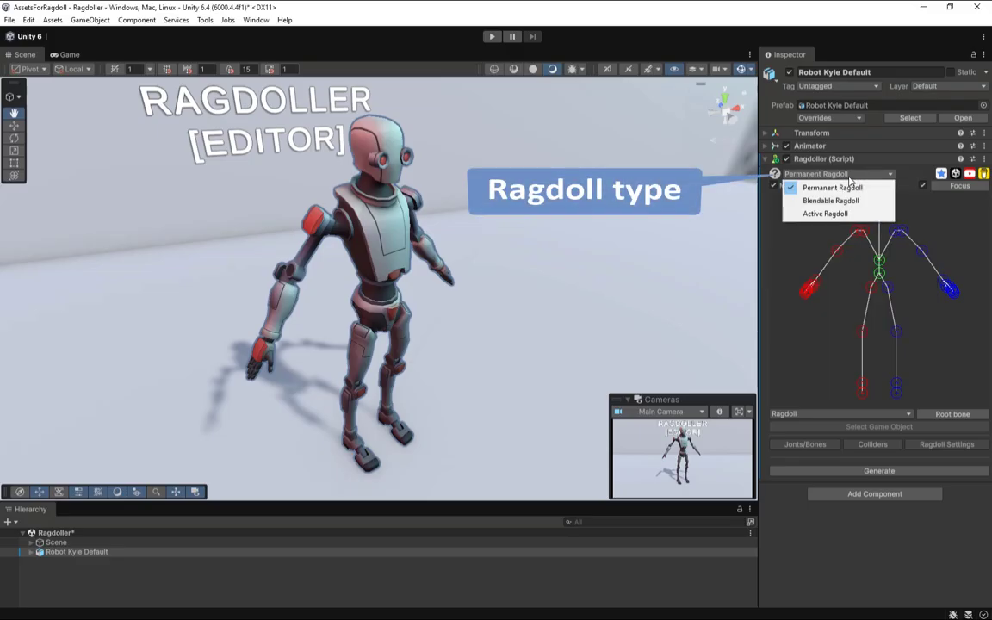
{"action": "left_click", "coordinate": [880, 190]}
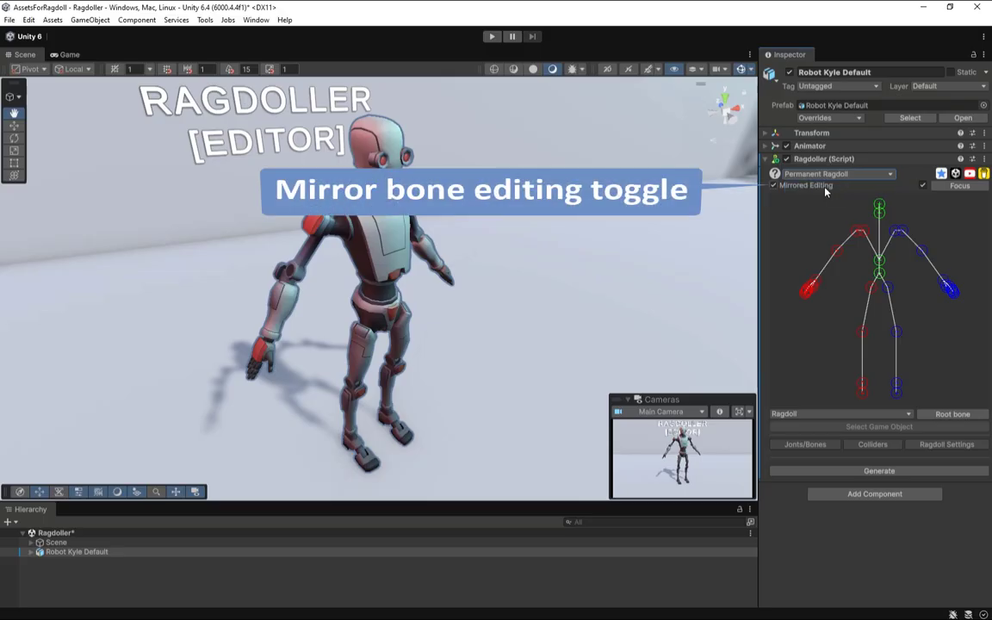
- Turn off Mirrored Editing and individually select the right forearm joint and the right knee joint
{"action": "left_click", "coordinate": [815, 189]}
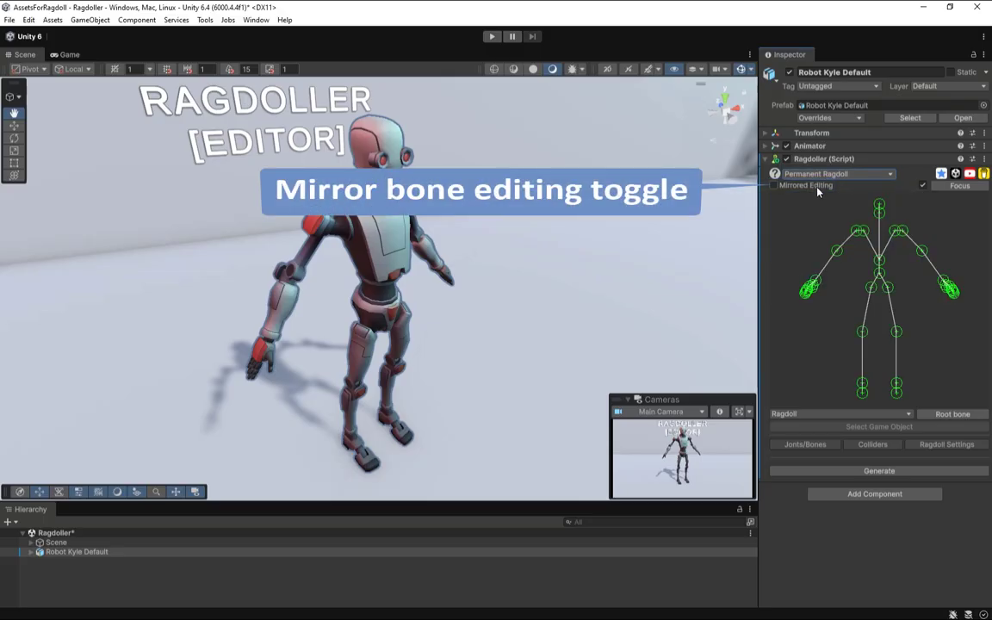
{"action": "left_click", "coordinate": [840, 256]}
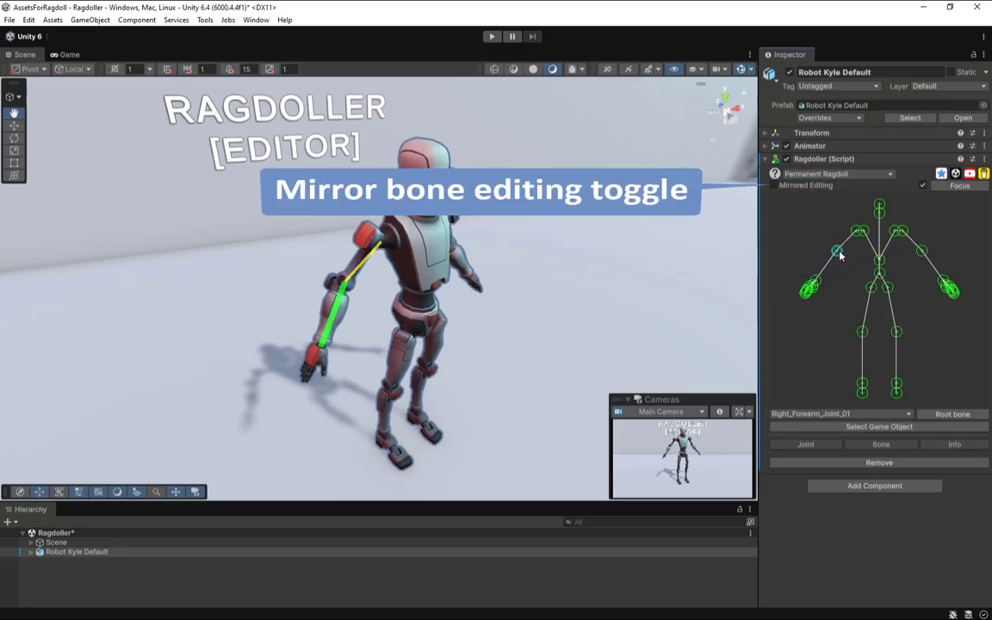
{"action": "left_click", "coordinate": [863, 333]}
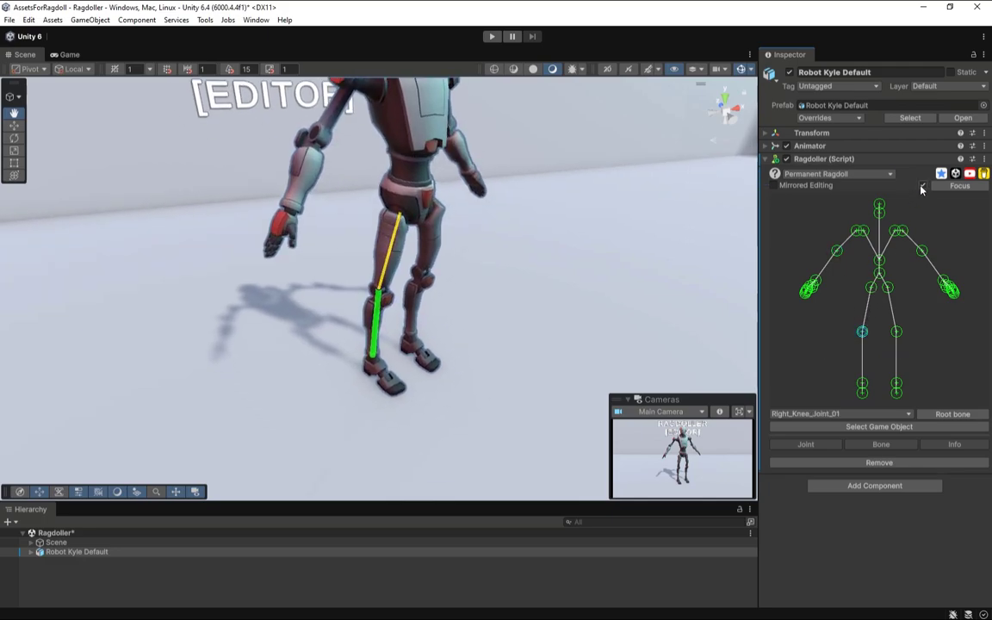
- With auto-focus off, select the left knee and left forearm, and manually focus on the left and right forearm joints
{"action": "left_click", "coordinate": [897, 333]}
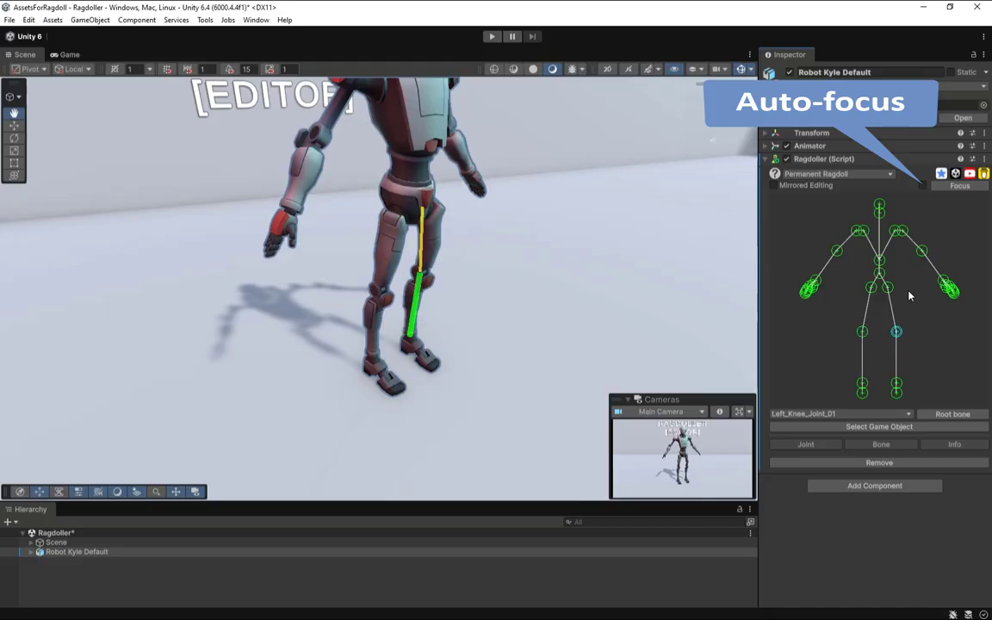
{"action": "left_click", "coordinate": [922, 252]}
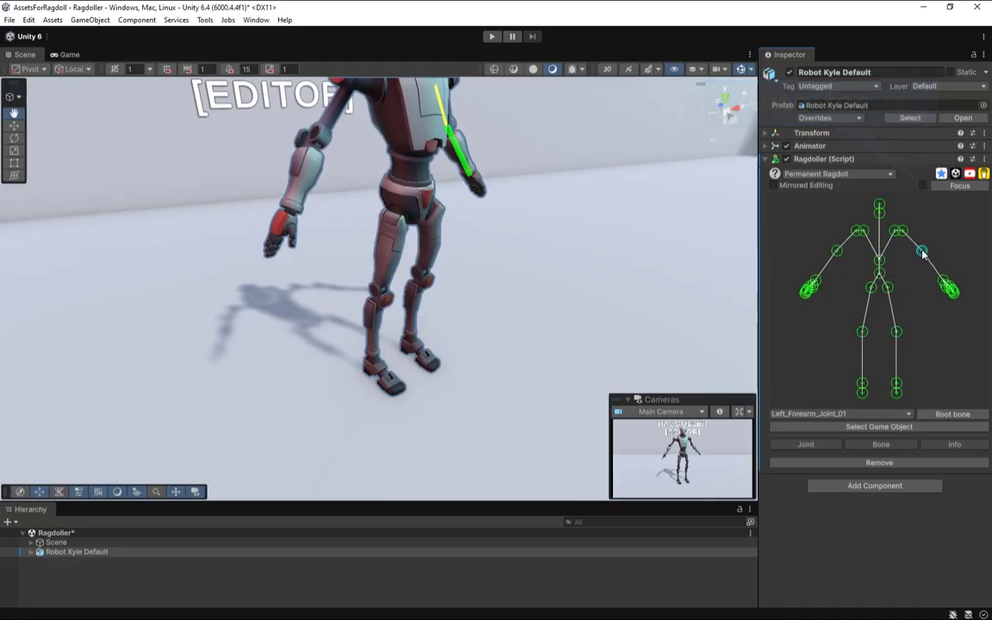
{"action": "left_click", "coordinate": [960, 187]}
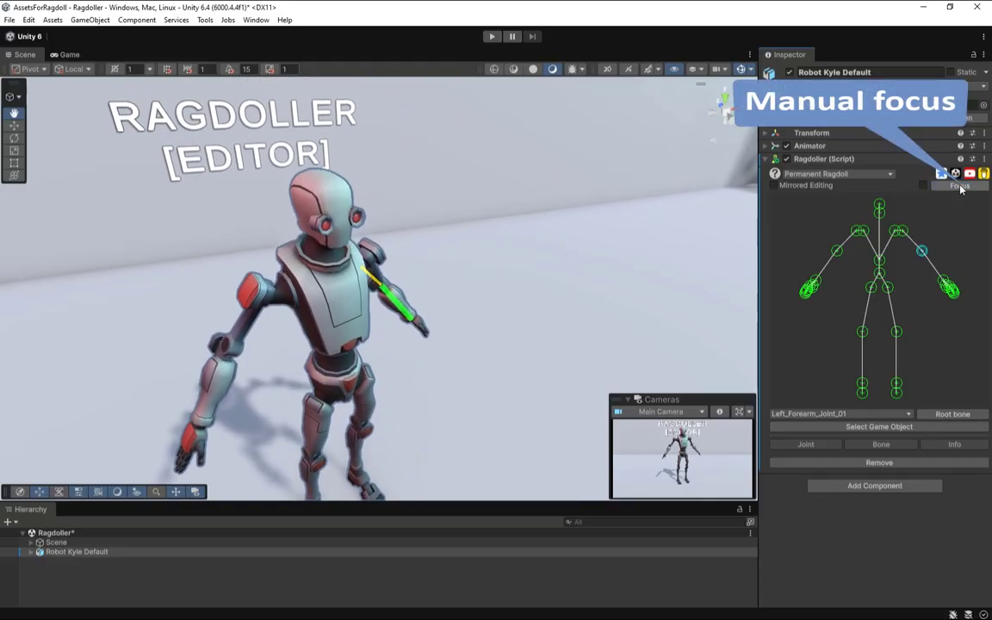
{"action": "left_click", "coordinate": [837, 252]}
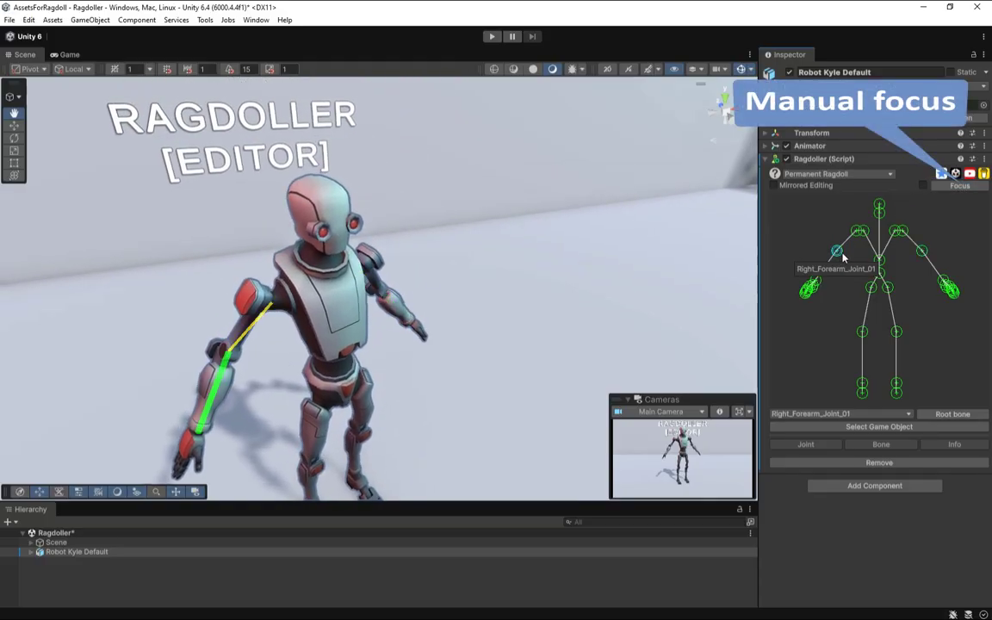
{"action": "left_click", "coordinate": [932, 186]}
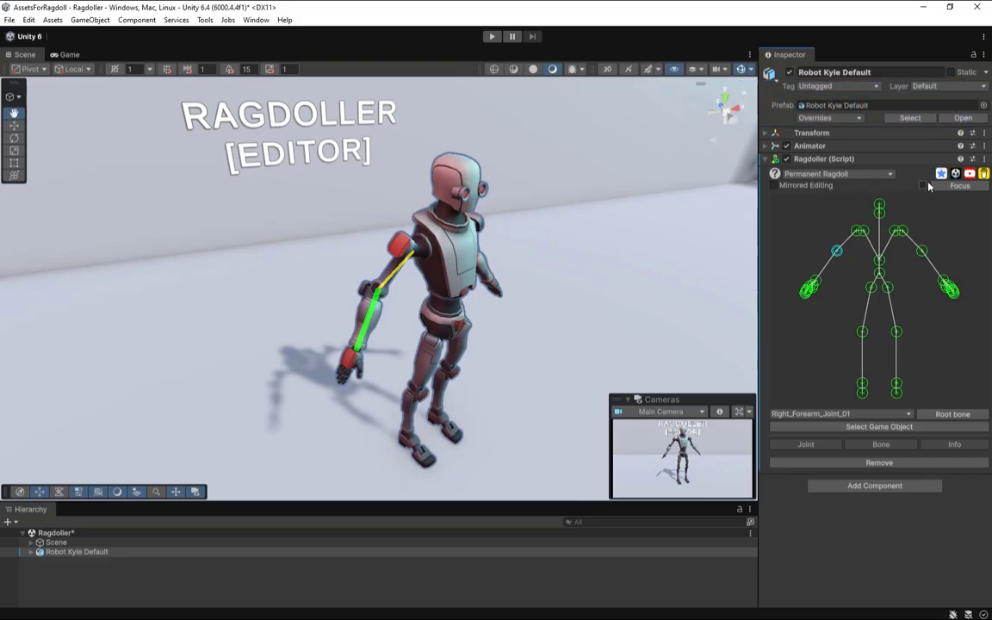
- Turn auto-focus and Mirrored Editing back on while selecting the left and right forearm joints
{"action": "left_click", "coordinate": [923, 251]}
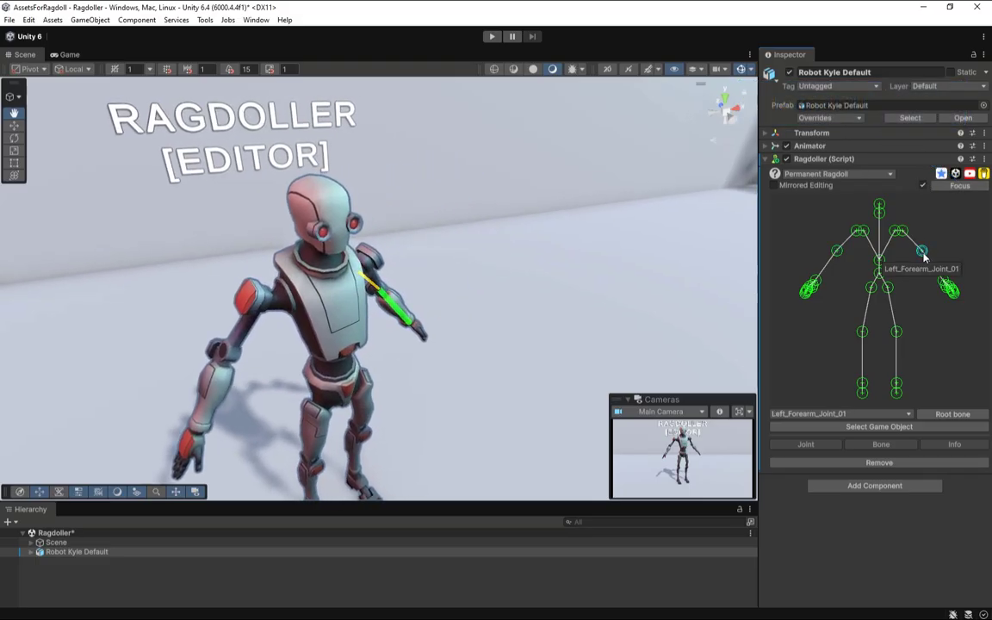
{"action": "left_click", "coordinate": [780, 186]}
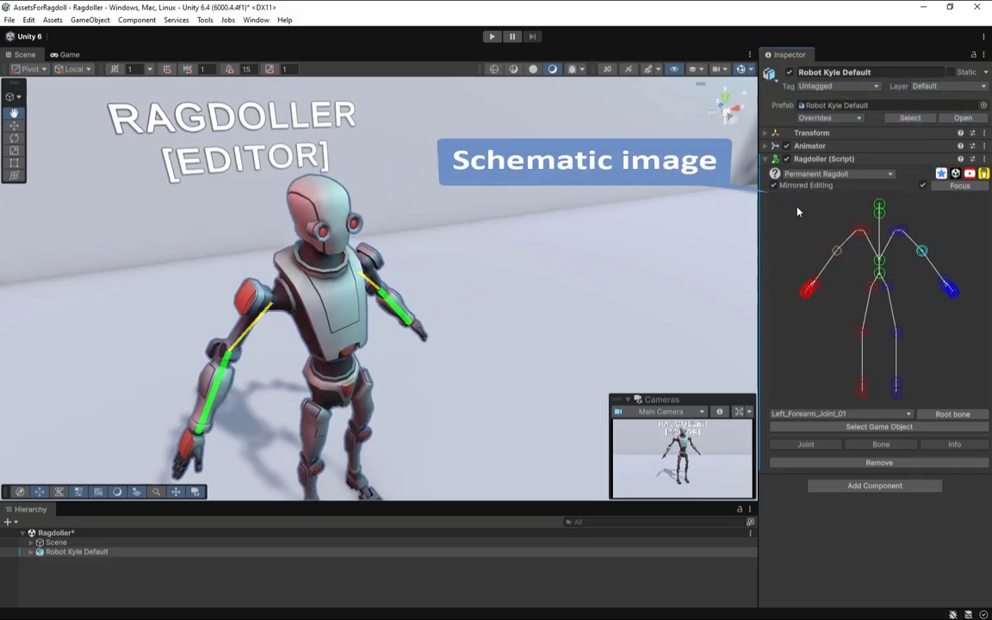
{"action": "left_click", "coordinate": [836, 250]}
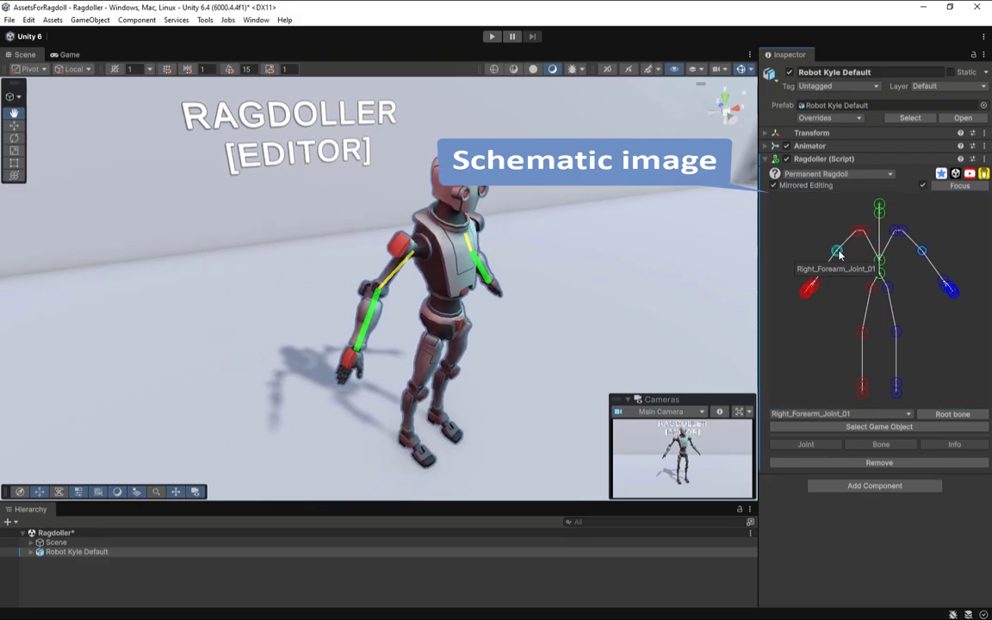
- Select the Neck, Head and Ribs joints by name in turn, and finish by selecting the root bone
{"action": "left_click", "coordinate": [844, 413]}
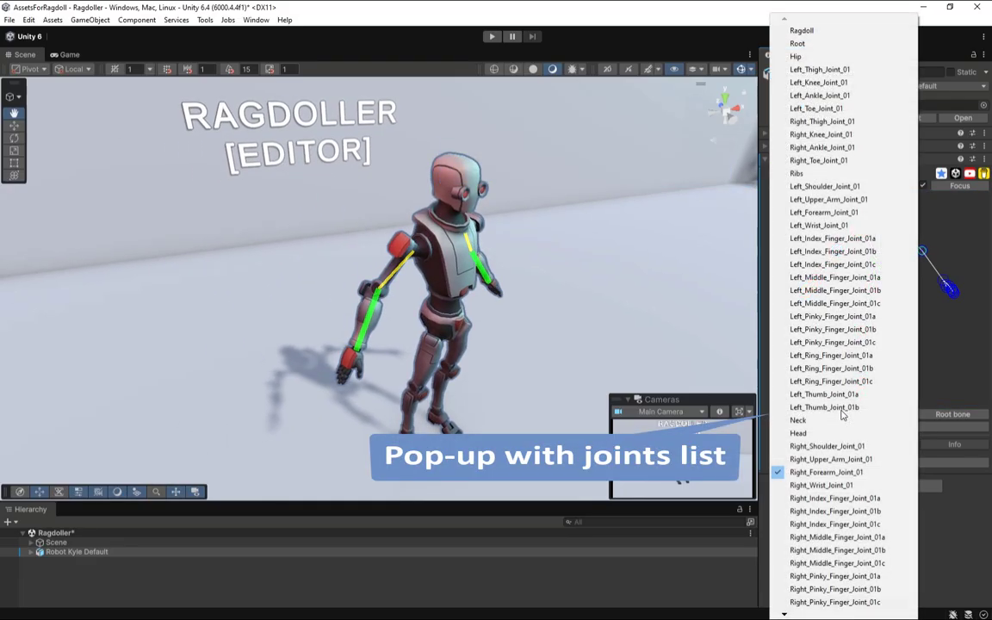
{"action": "left_click", "coordinate": [836, 422]}
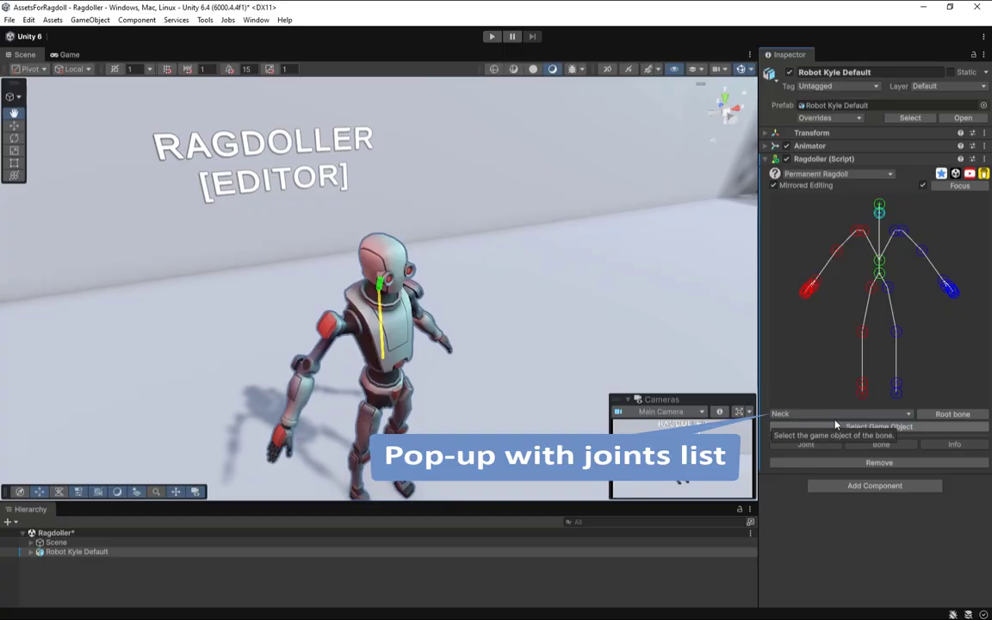
{"action": "left_click", "coordinate": [838, 416]}
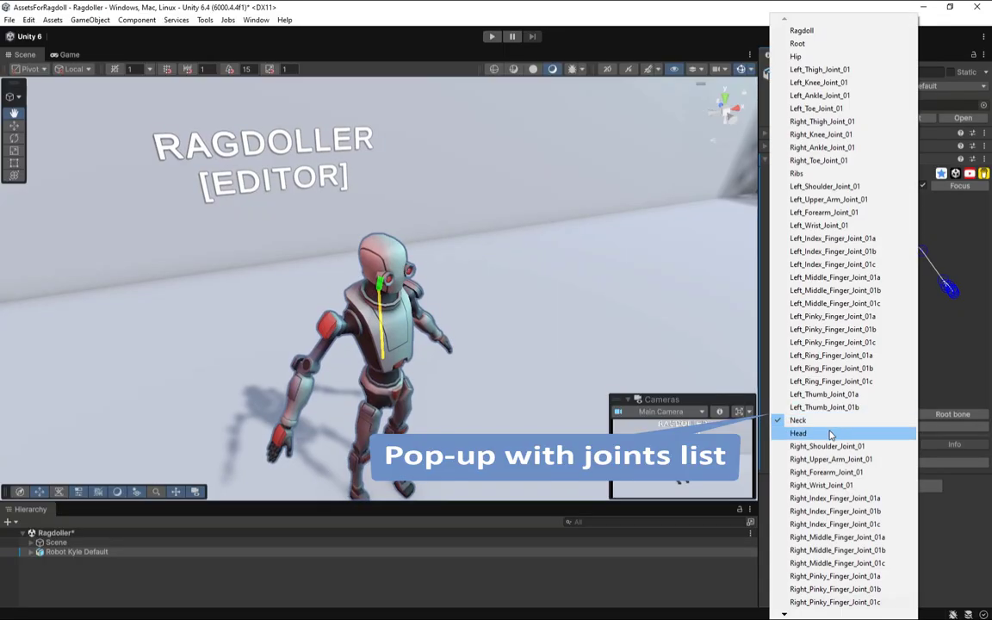
{"action": "left_click", "coordinate": [832, 423]}
{"action": "left_click", "coordinate": [832, 417]}
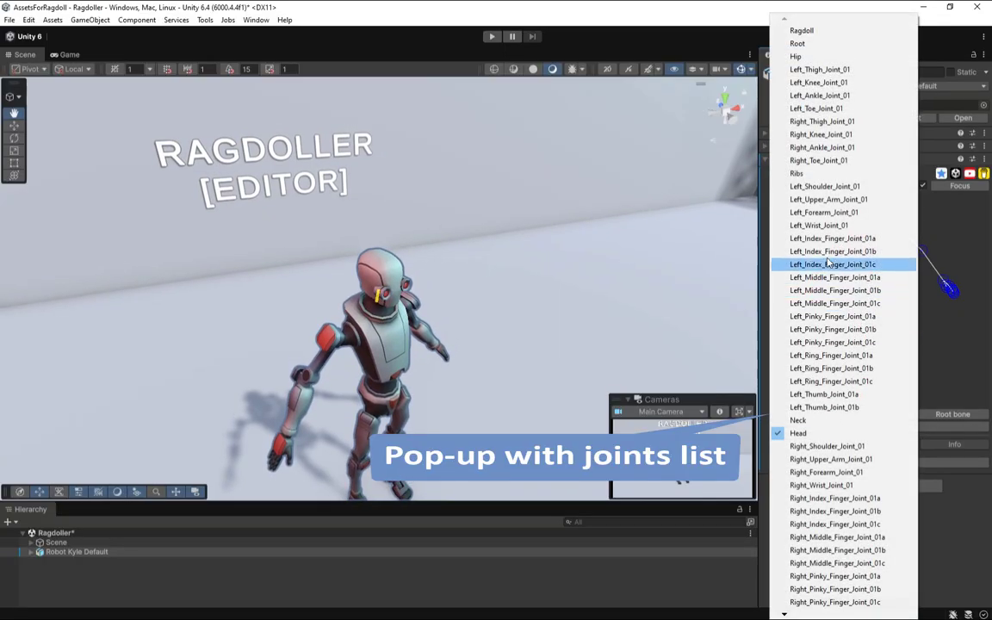
{"action": "left_click", "coordinate": [818, 173]}
{"action": "left_click", "coordinate": [942, 418]}
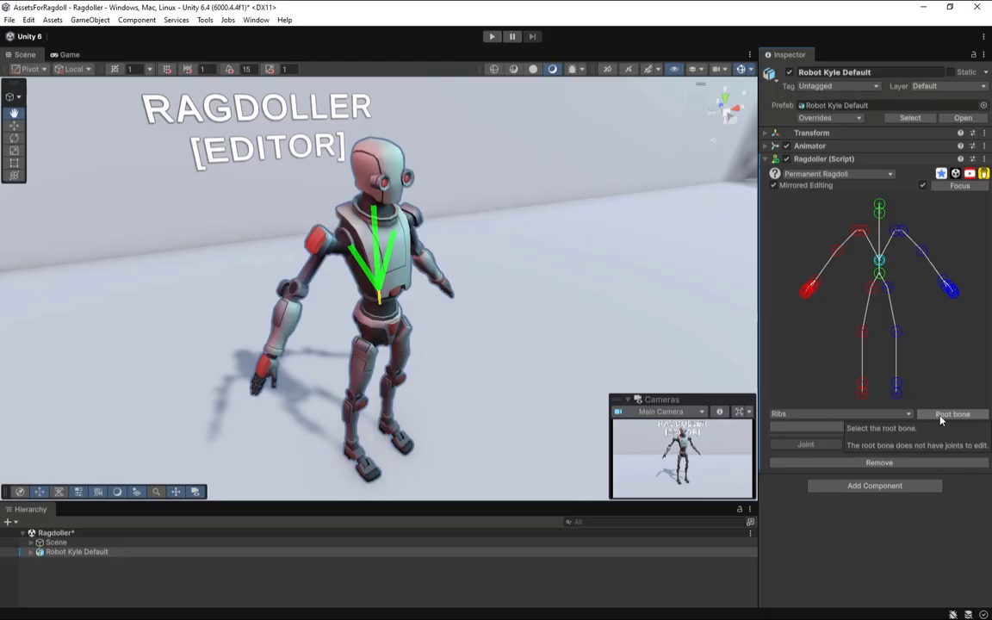
{"action": "left_click", "coordinate": [941, 415]}
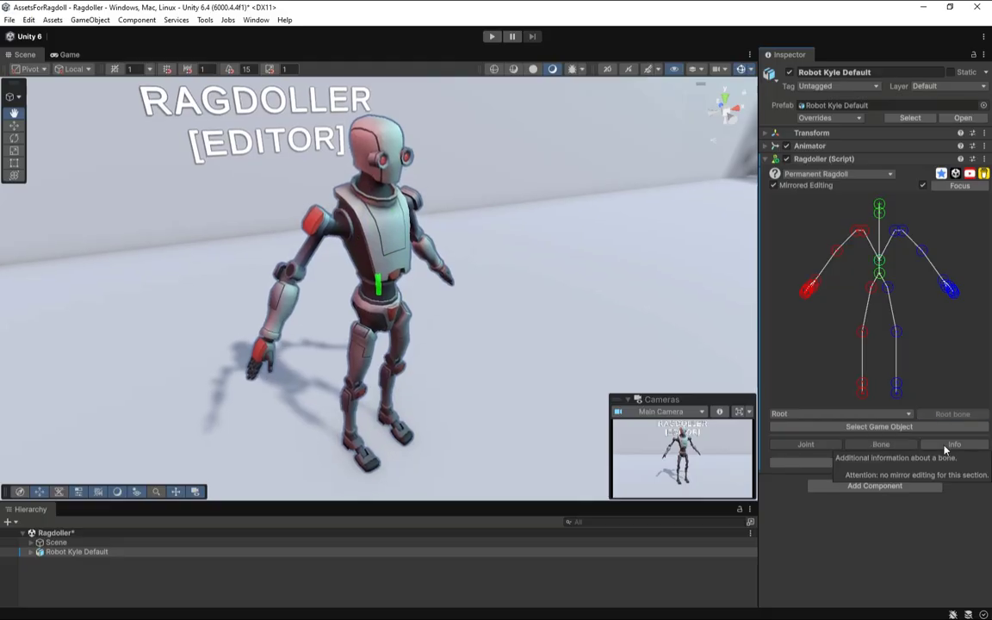
- Show the bone info for the right forearm joint, jump to its parent joint, and close the info section
{"action": "left_click", "coordinate": [945, 447]}
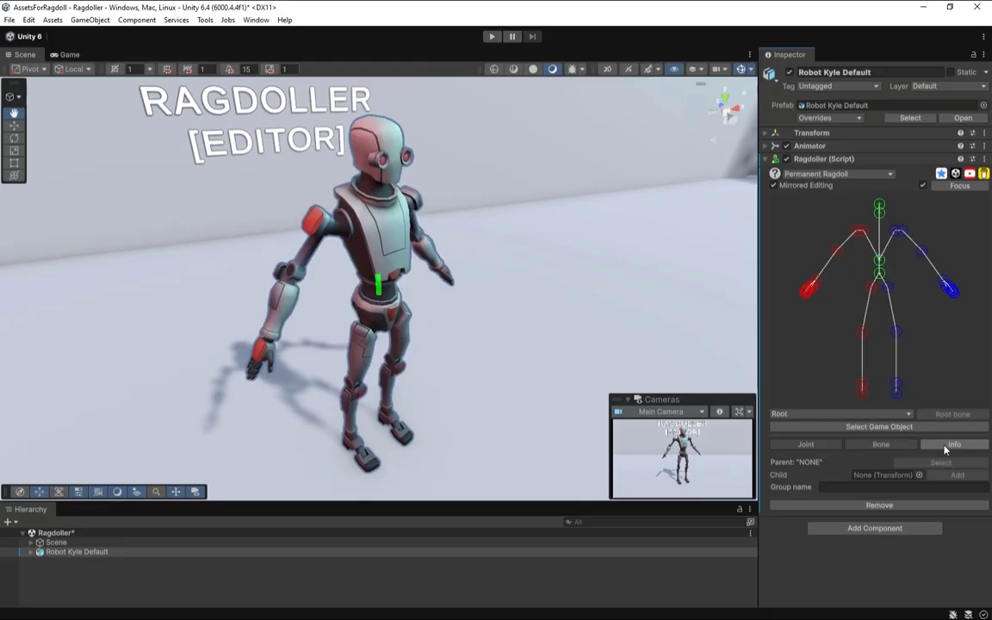
{"action": "left_click", "coordinate": [834, 253]}
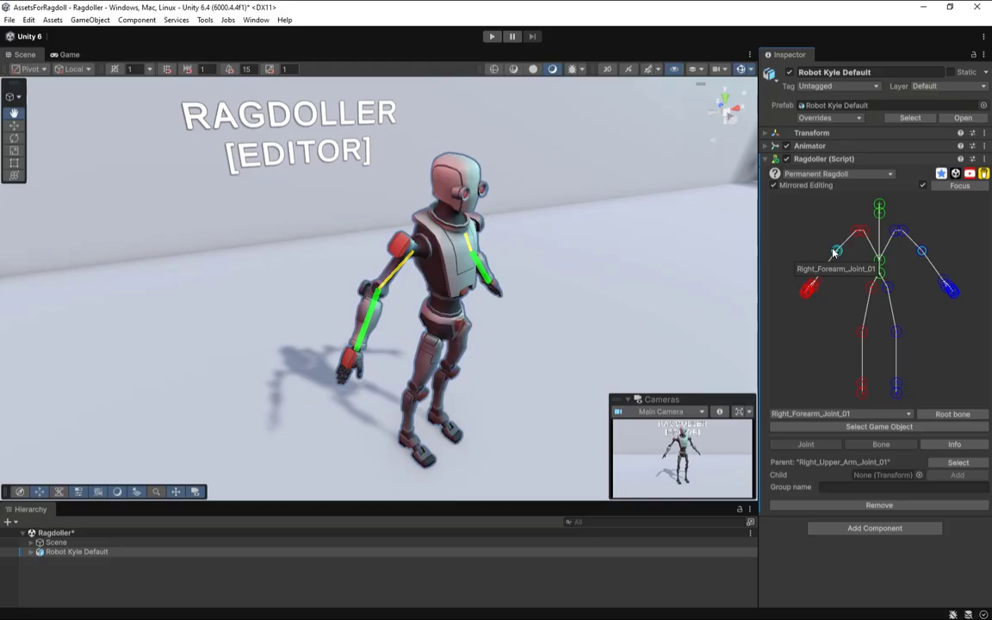
{"action": "left_click", "coordinate": [957, 463]}
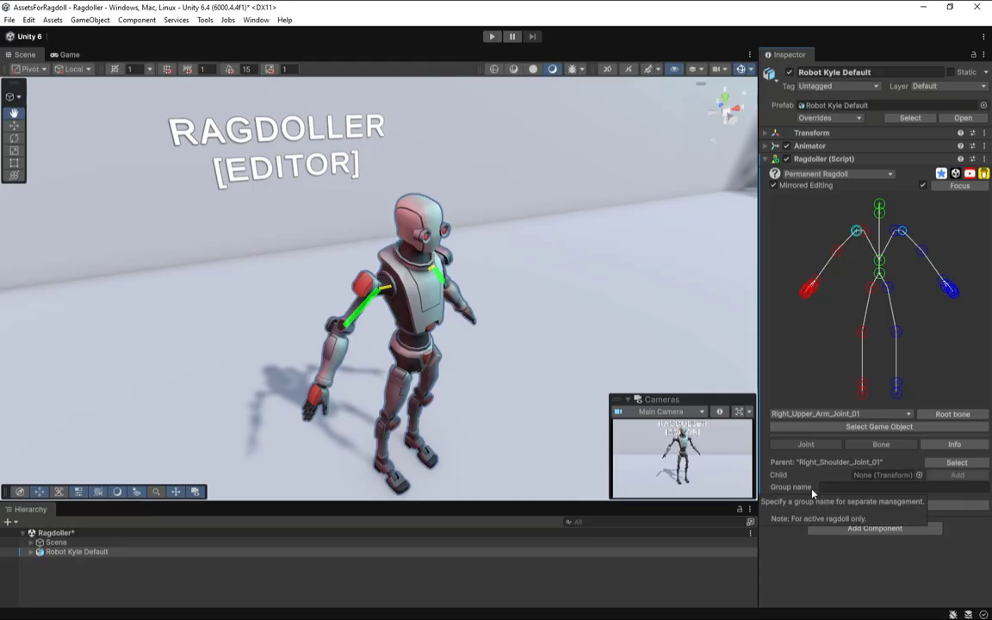
{"action": "left_click", "coordinate": [952, 445]}
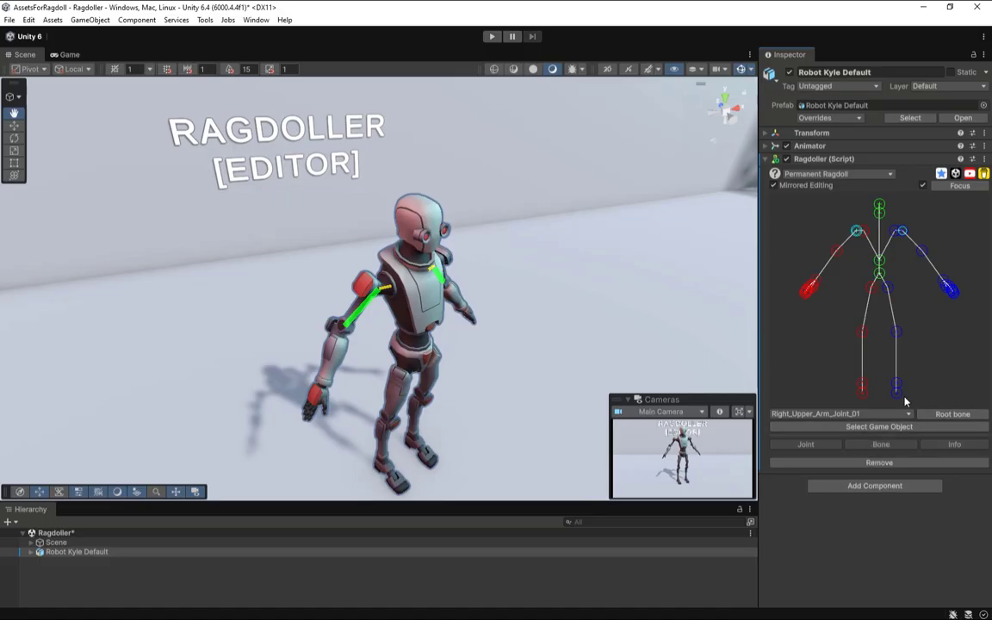
- Remove the mirrored wrist joints together with their children, and undo the removal
{"action": "left_click", "coordinate": [812, 284]}
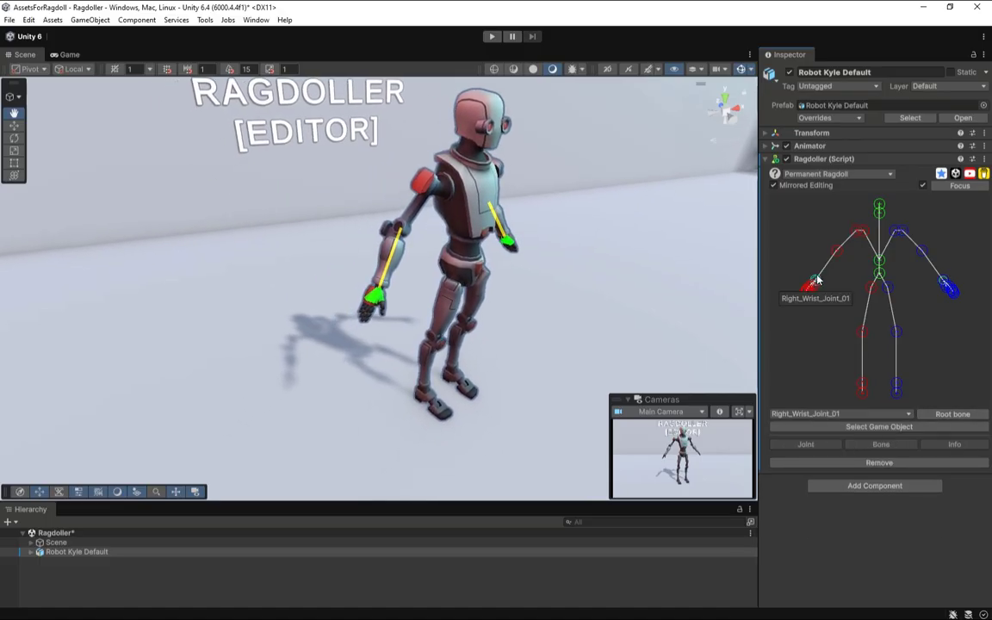
{"action": "left_click", "coordinate": [887, 466]}
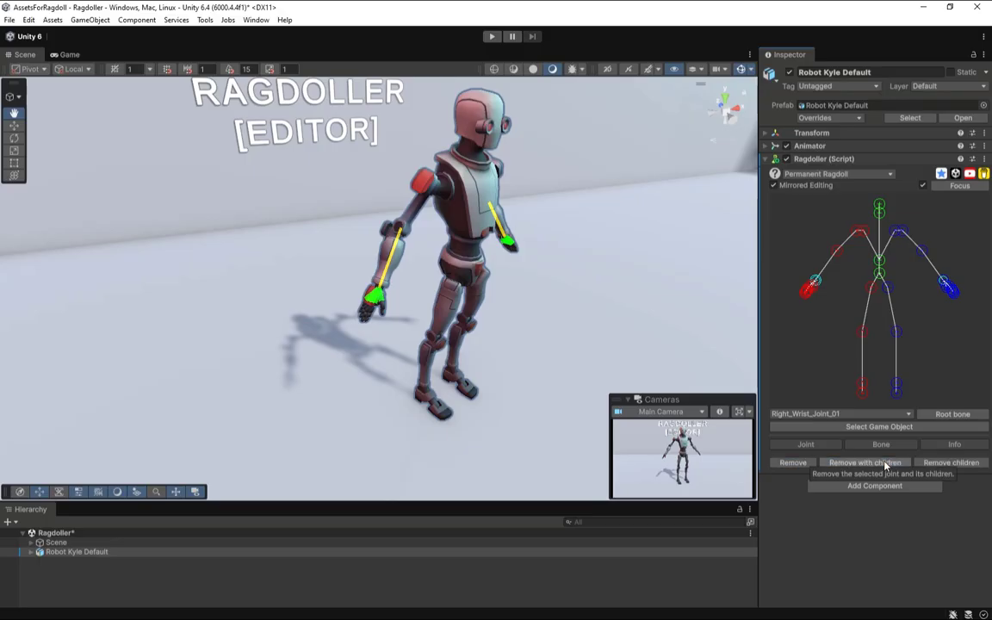
{"action": "left_click", "coordinate": [887, 466]}
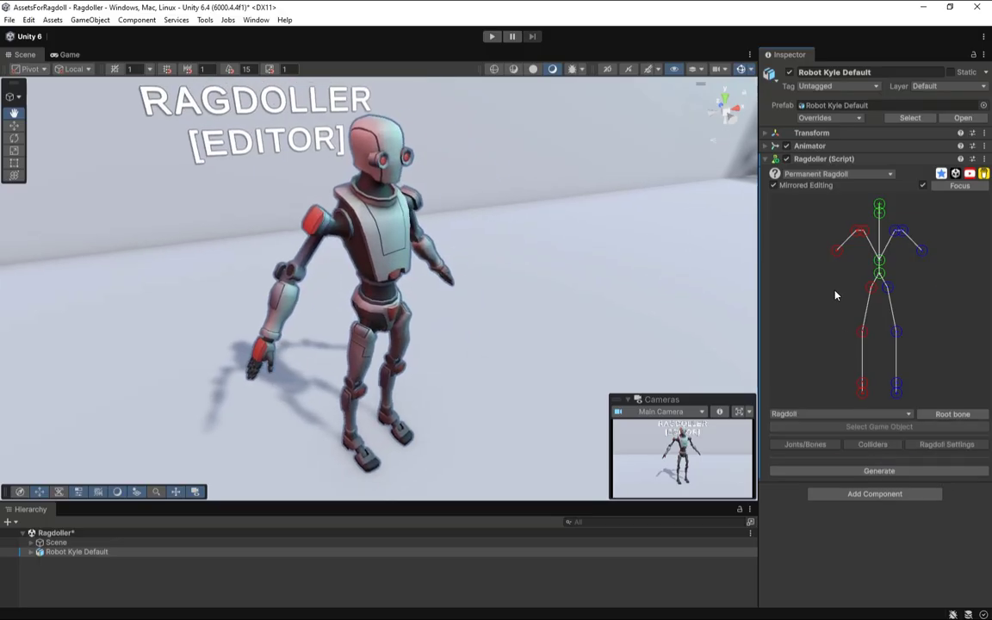
{"action": "key", "text": "ctrl+z"}
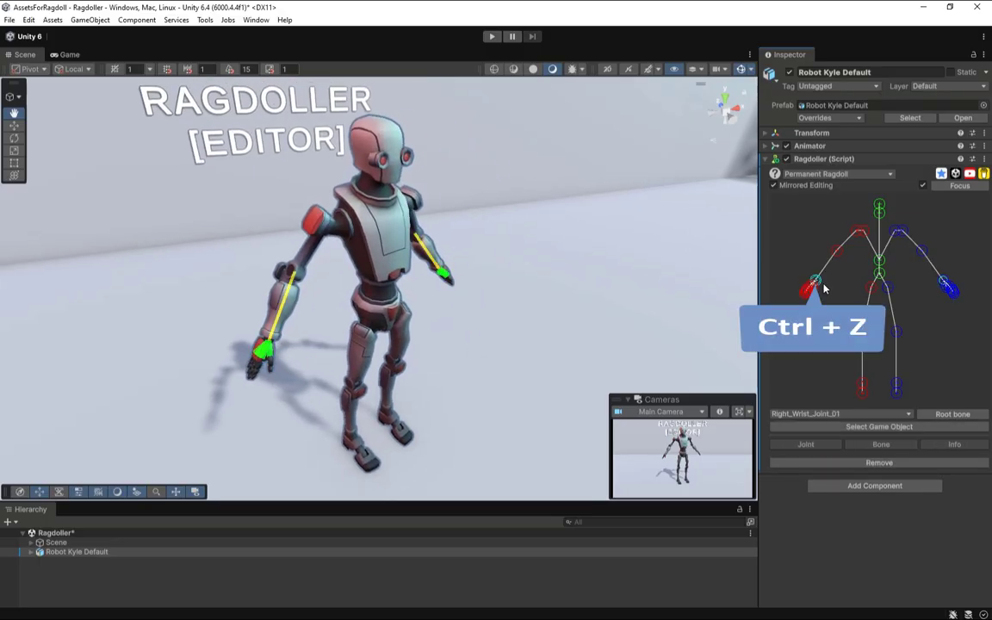
- Remove only the children of the mirrored wrist joints
{"action": "left_click", "coordinate": [881, 467]}
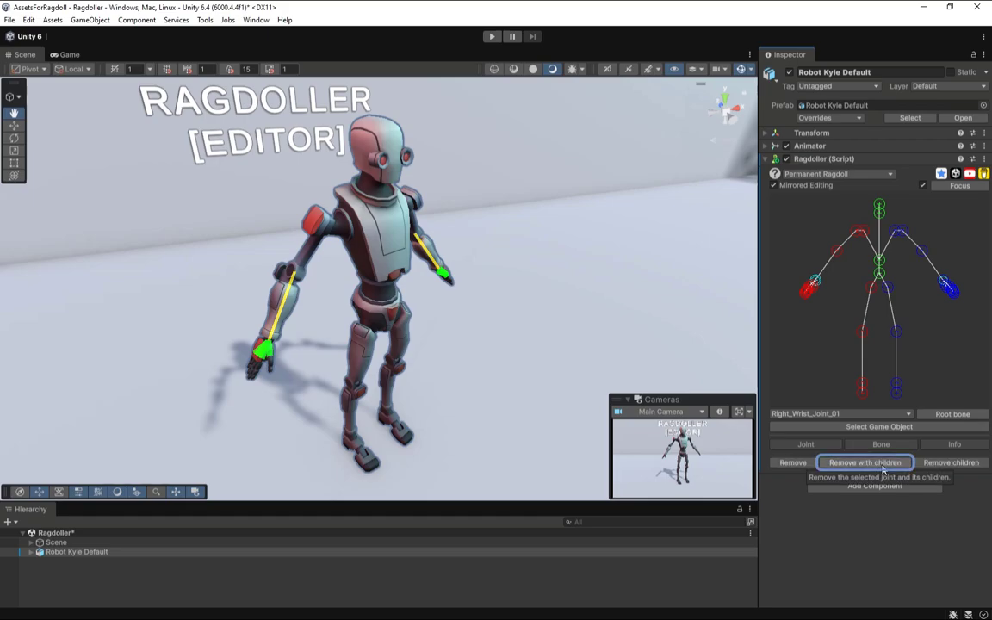
{"action": "left_click", "coordinate": [952, 465]}
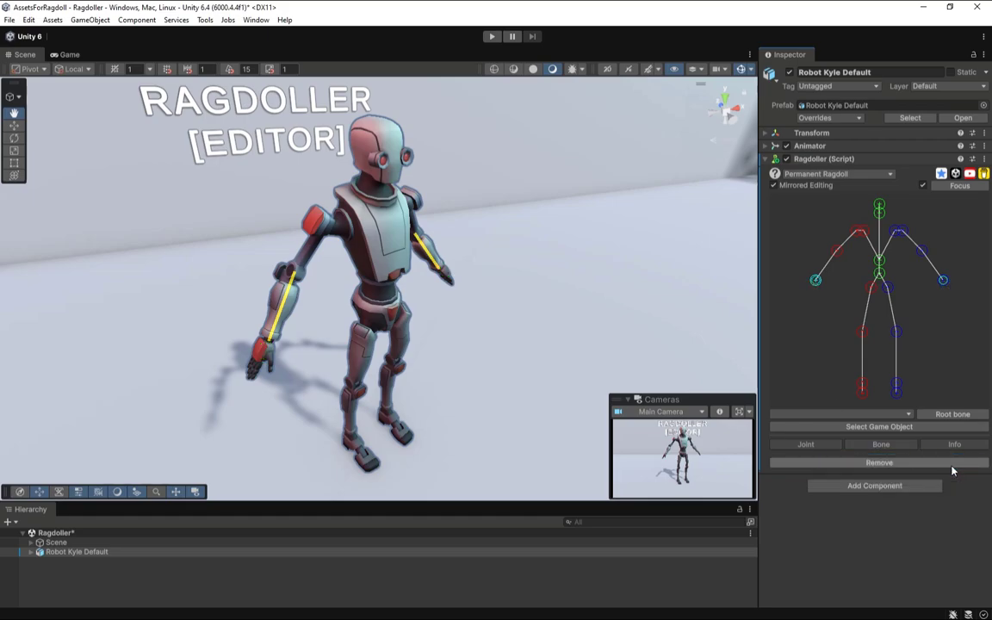
- Select the right forearm joint's game object and expand the Springs, Limits and Axes of its Bone Joint Editor to examine the joint gizmos
{"action": "left_click", "coordinate": [837, 258]}
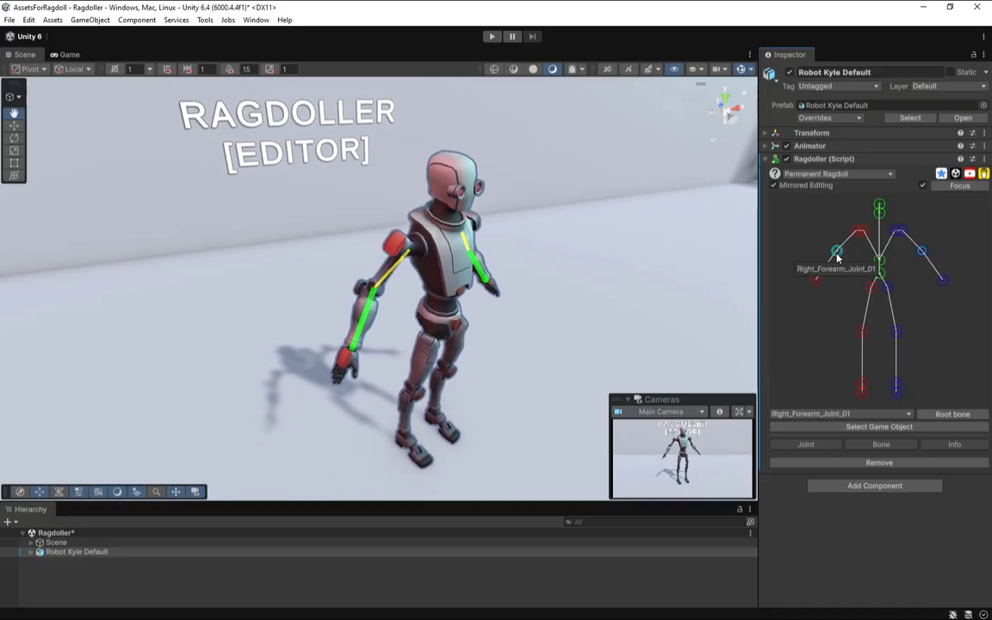
{"action": "left_click", "coordinate": [866, 428]}
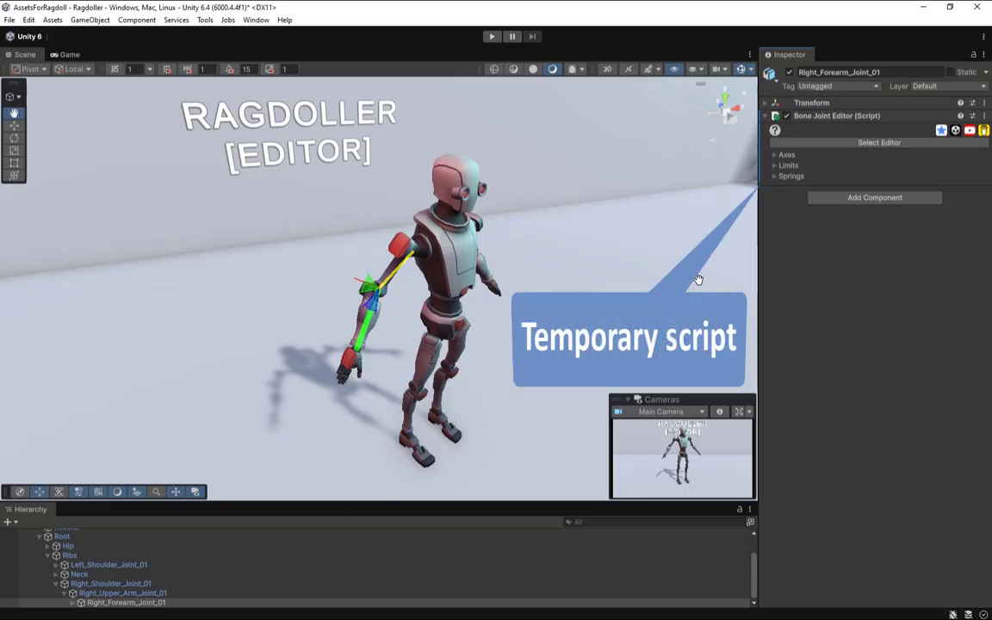
{"action": "left_click", "coordinate": [778, 176]}
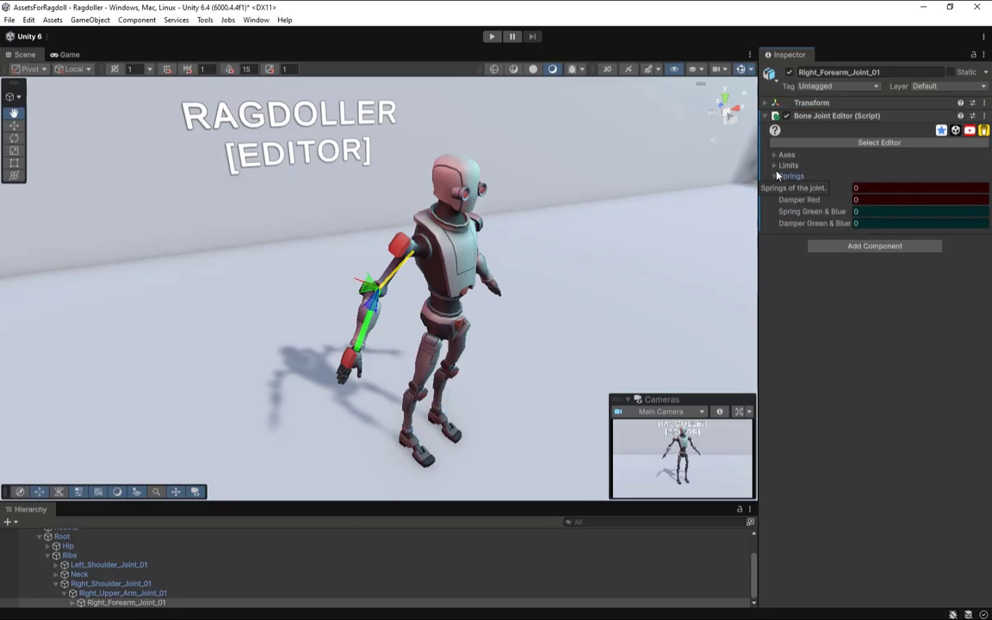
{"action": "left_click", "coordinate": [777, 168]}
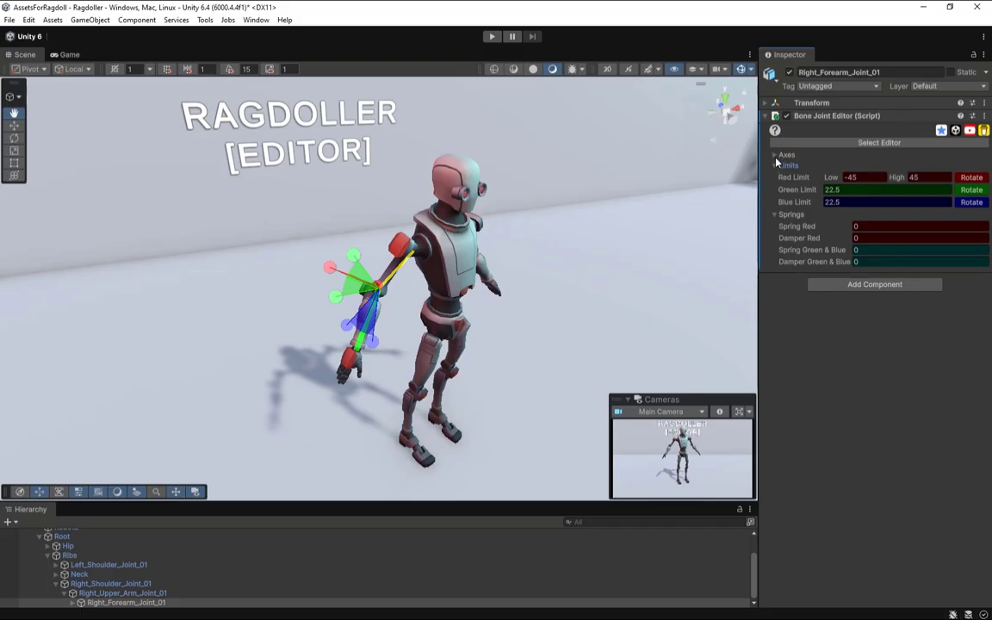
{"action": "left_click", "coordinate": [786, 155]}
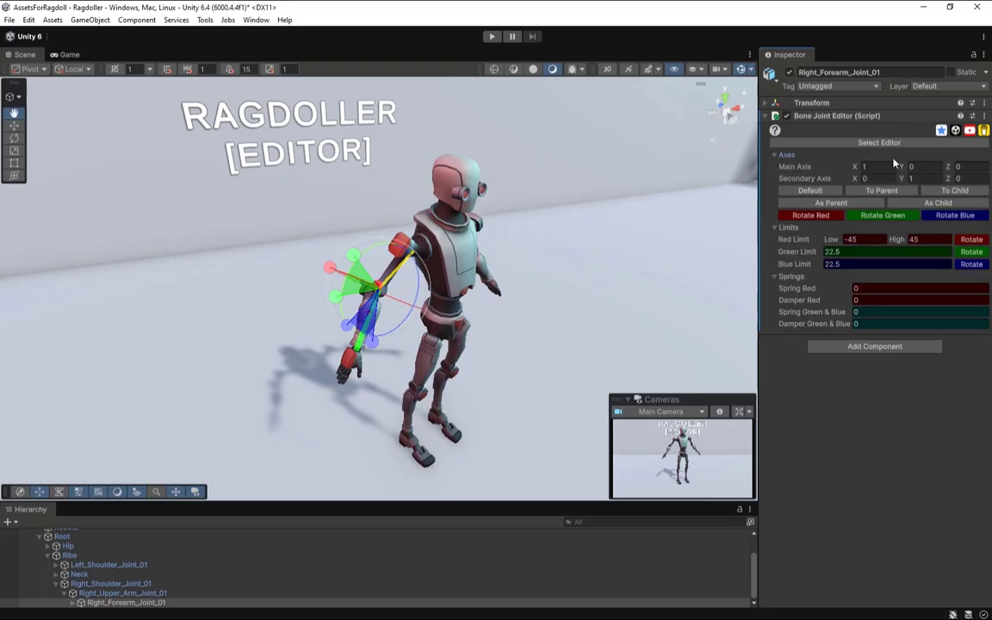
{"action": "scroll", "coordinate": [312, 294], "scroll_direction": "up", "scroll_amount": 8}
{"action": "left_click_drag", "start_coordinate": [313, 297], "coordinate": [199, 347], "text": "alt"}
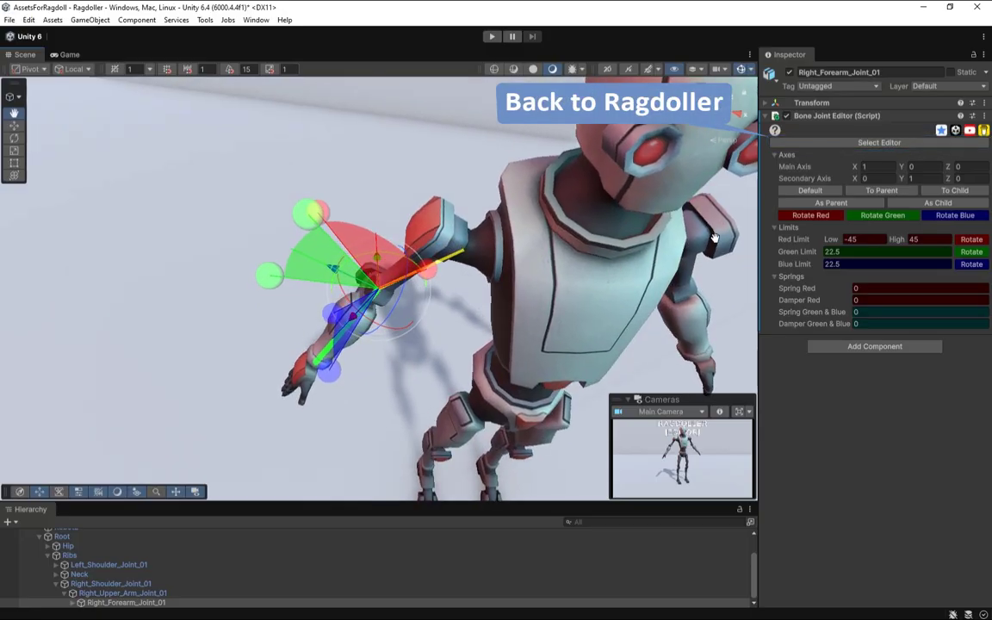
- Return to the Ragdoller component and open the Axes settings in the joint editor for the mirrored forearm joints
{"action": "left_click", "coordinate": [887, 143]}
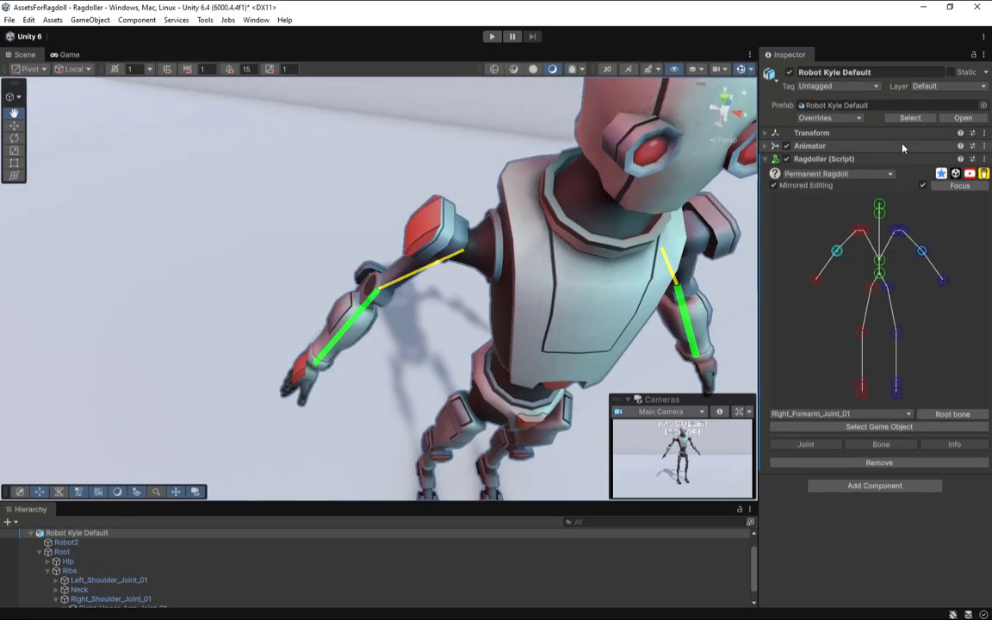
{"action": "left_click", "coordinate": [841, 256]}
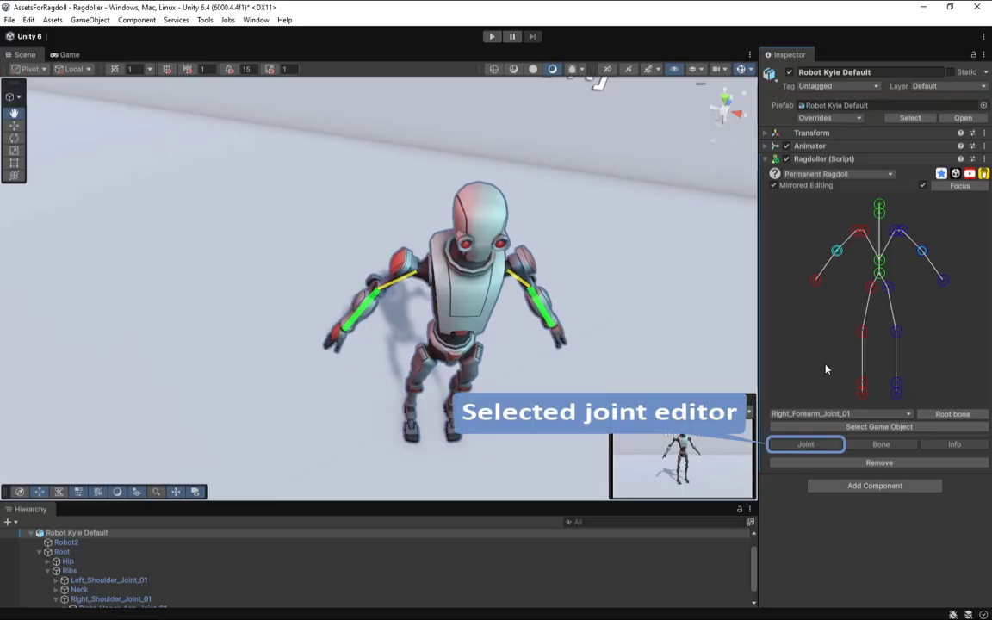
{"action": "left_click", "coordinate": [811, 449]}
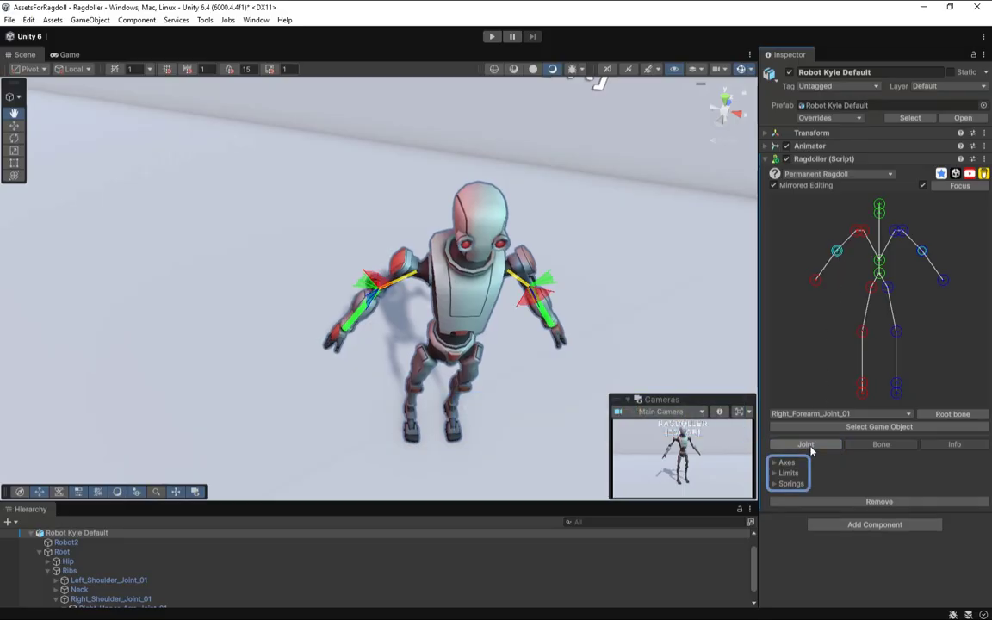
{"action": "left_click", "coordinate": [786, 462]}
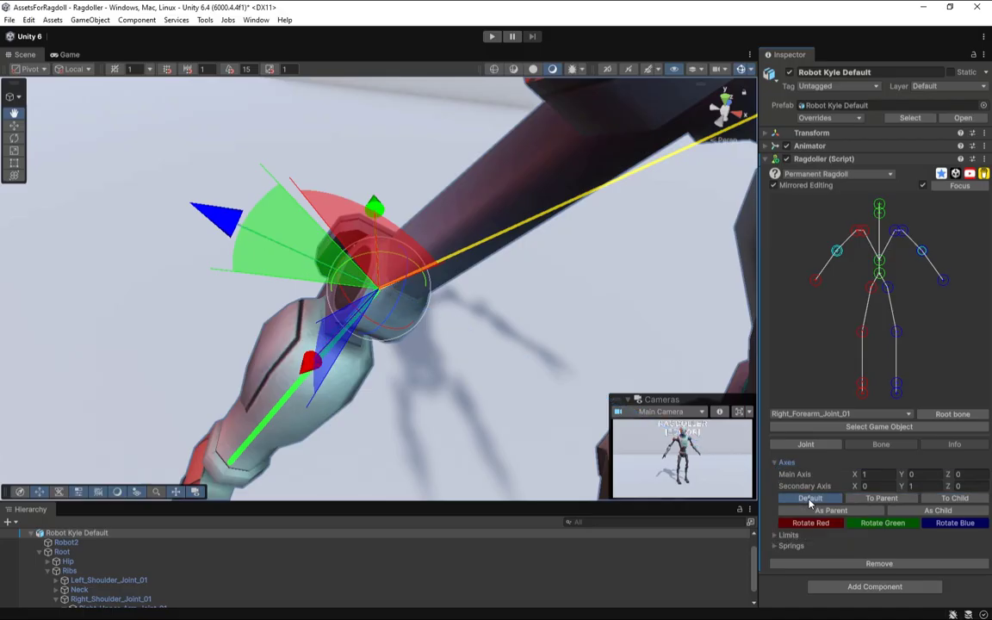
- Try the To Parent, To Child, As Parent and As Child axis alignments on the mirrored forearm joints
{"action": "left_click", "coordinate": [868, 499]}
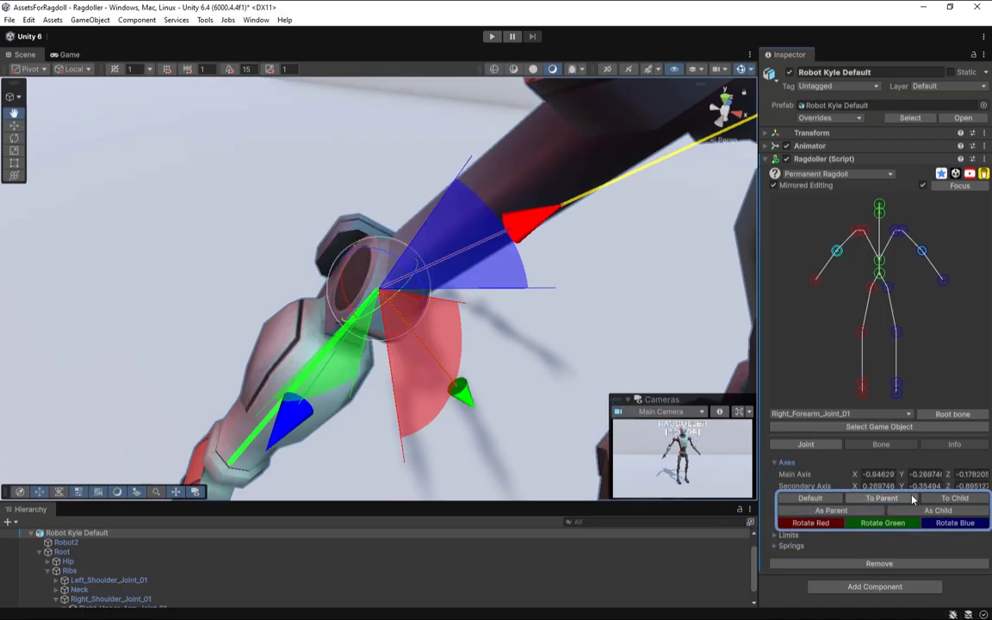
{"action": "left_click", "coordinate": [945, 499]}
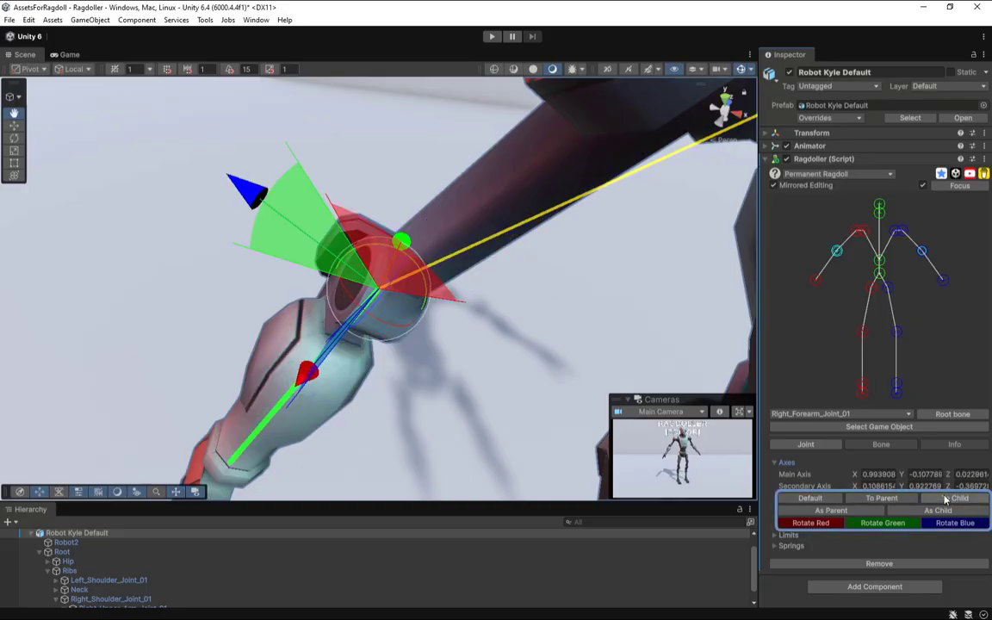
{"action": "left_click", "coordinate": [872, 511]}
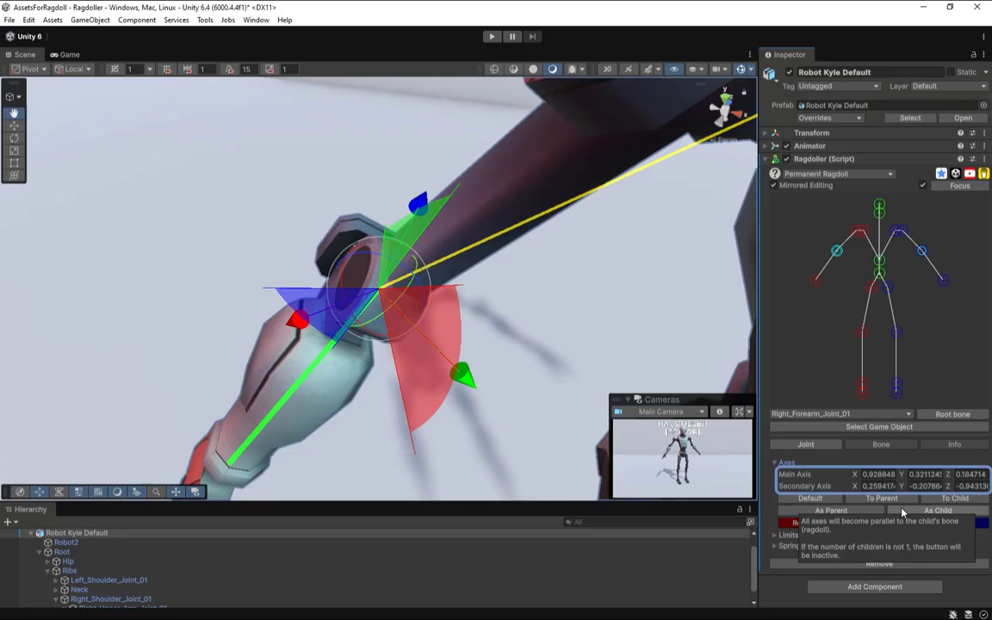
{"action": "left_click", "coordinate": [902, 512]}
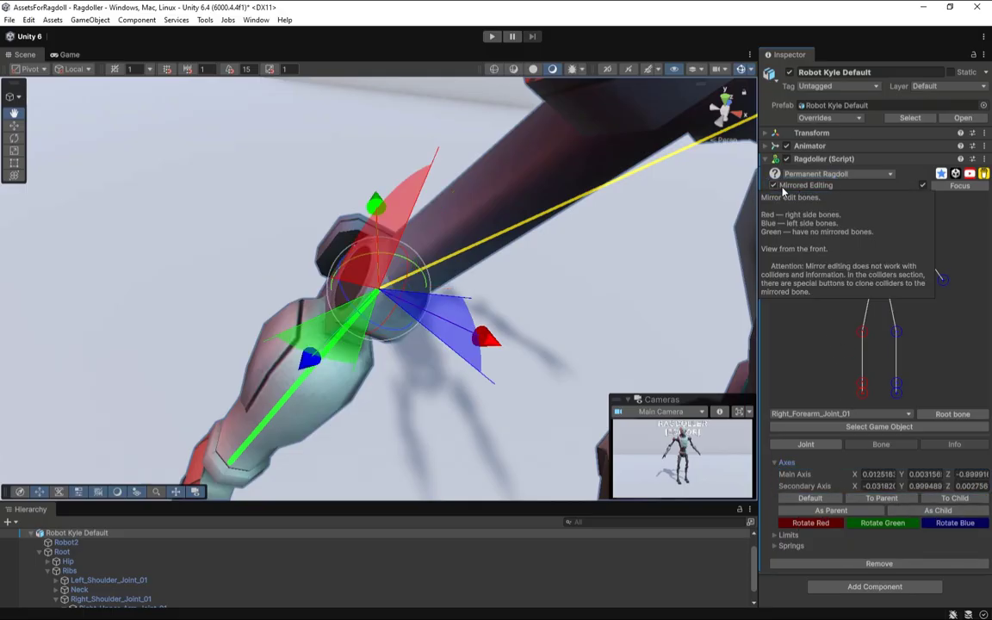
- With mirroring on, reset both forearm joints' axes to default and align them As Child
{"action": "scroll", "coordinate": [461, 303], "scroll_direction": "down", "scroll_amount": 3}
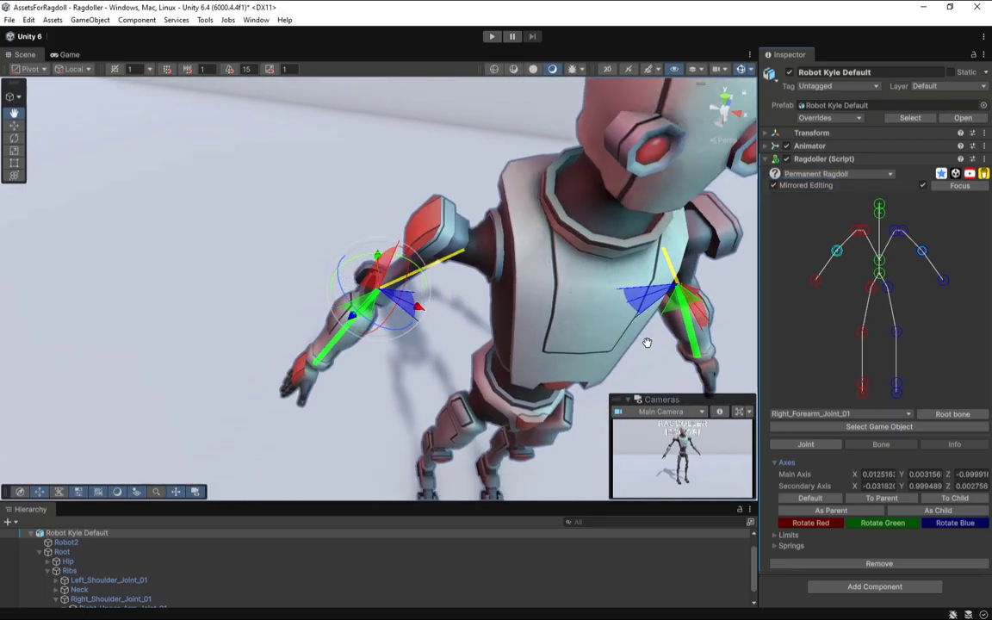
{"action": "left_click", "coordinate": [816, 498]}
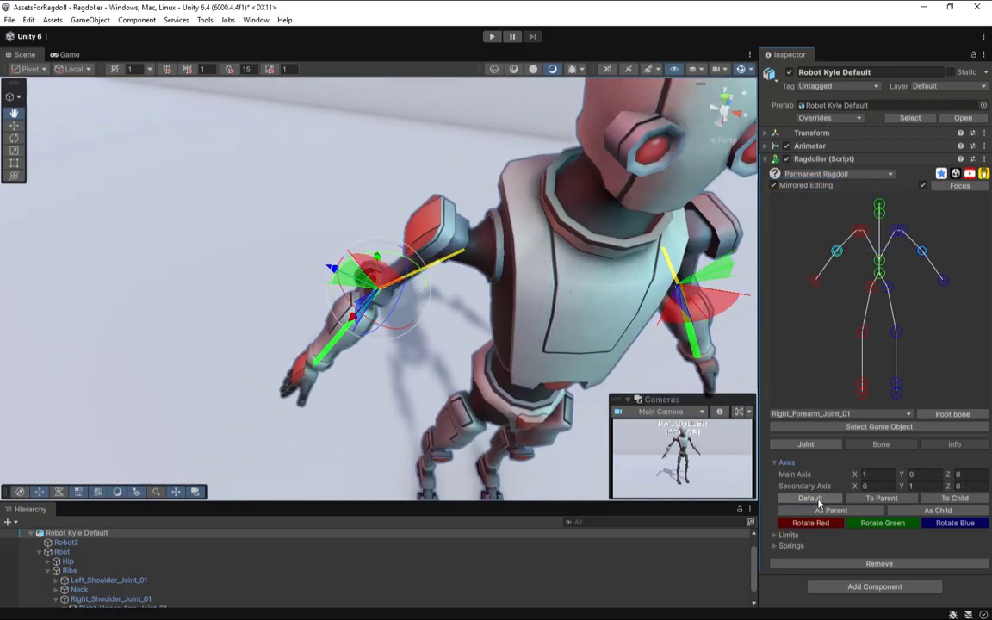
{"action": "left_click", "coordinate": [916, 511]}
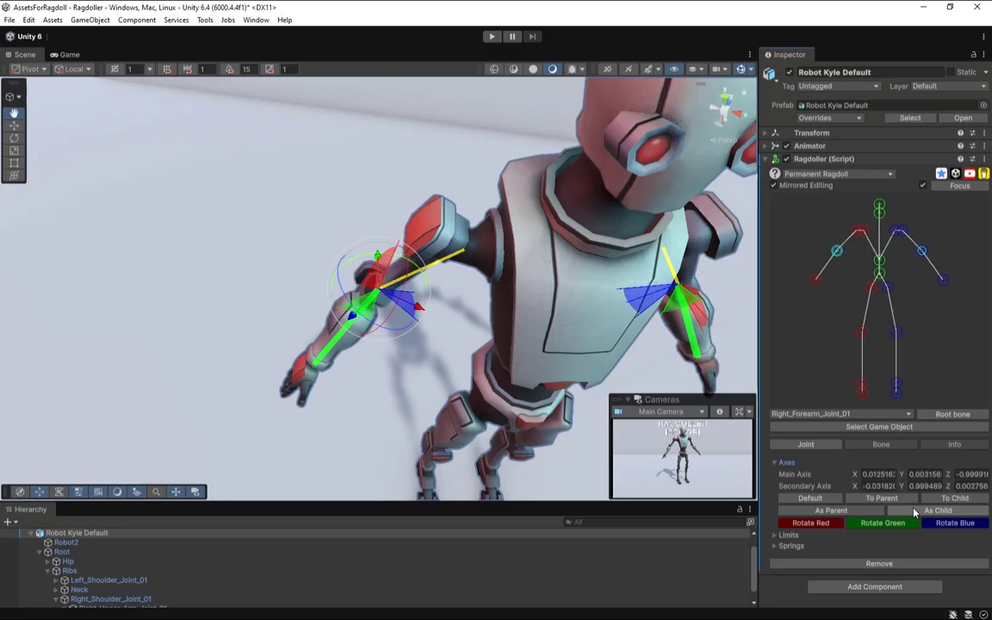
- Reset the right forearm joint's axes to default without Mirrored Editing, and turn mirroring back on to reset both forearms
{"action": "left_click", "coordinate": [784, 186]}
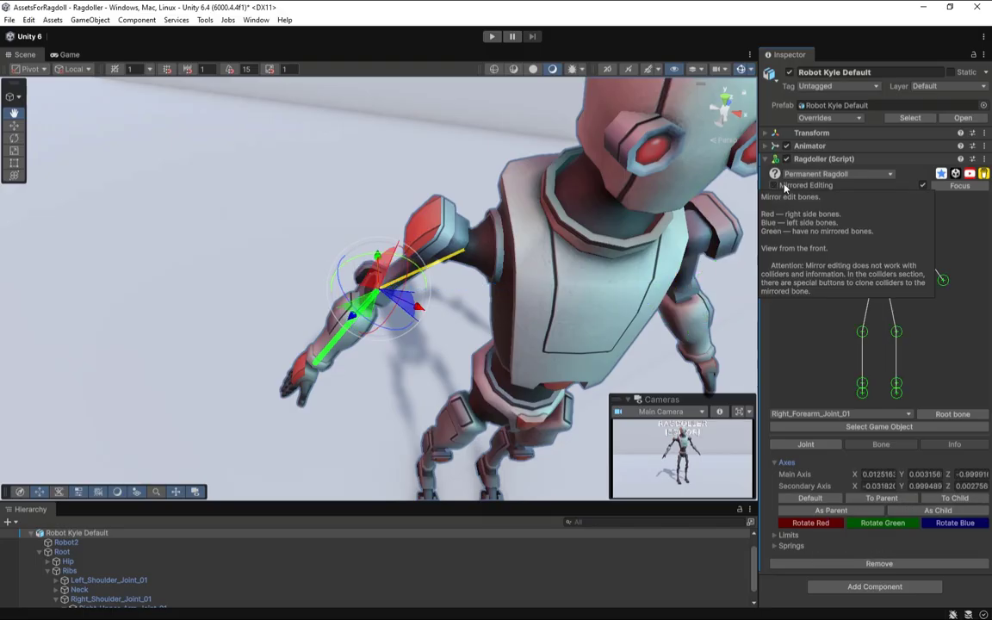
{"action": "left_click", "coordinate": [811, 499]}
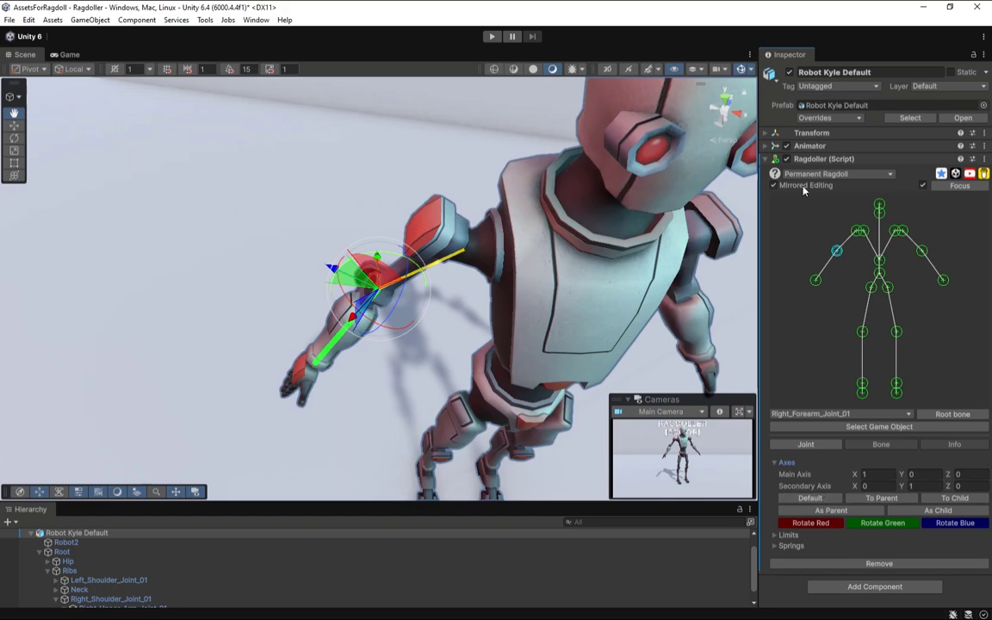
{"action": "left_click", "coordinate": [773, 185]}
{"action": "left_click", "coordinate": [822, 501]}
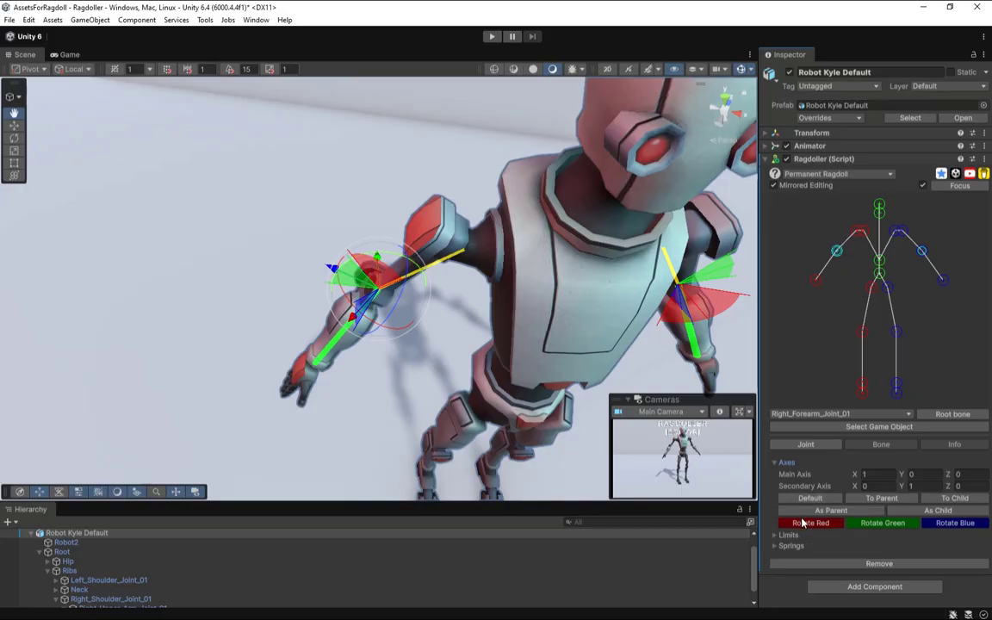
- Rotate the mirrored forearm joints' axes repeatedly around the red axis
{"action": "left_click", "coordinate": [805, 525]}
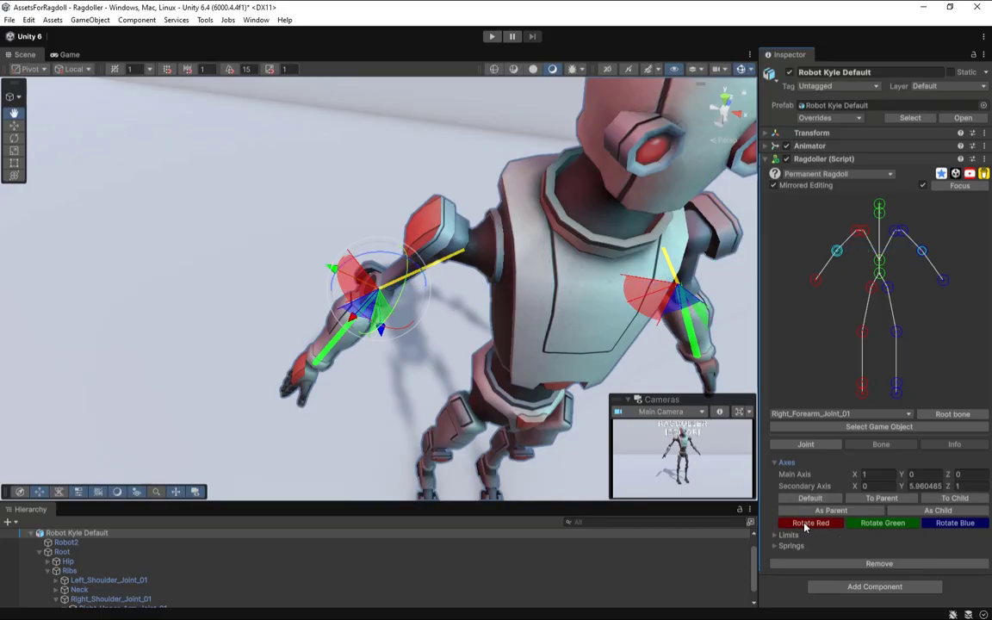
{"action": "left_click", "coordinate": [806, 525]}
{"action": "left_click", "coordinate": [806, 525]}
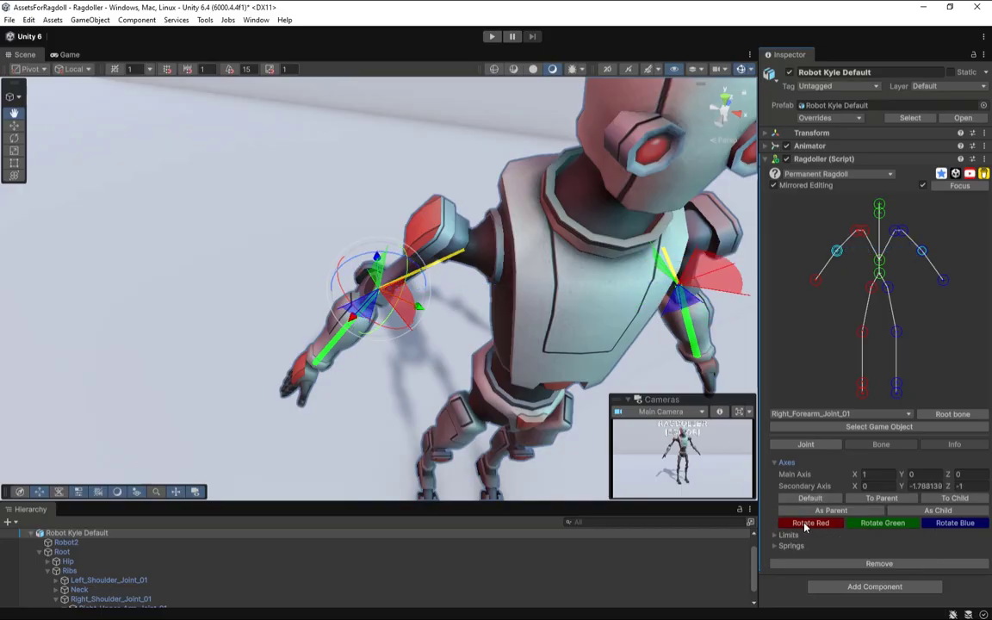
- Rotate the mirrored forearm joints' axes repeatedly around the green axis and around the blue axis
{"action": "left_click", "coordinate": [883, 524]}
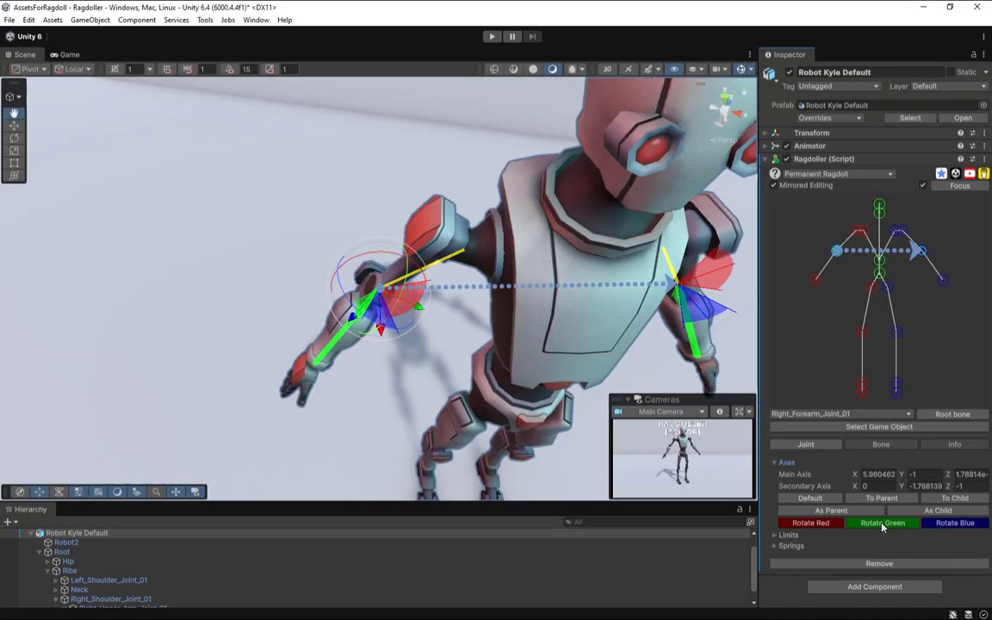
{"action": "left_click", "coordinate": [883, 524]}
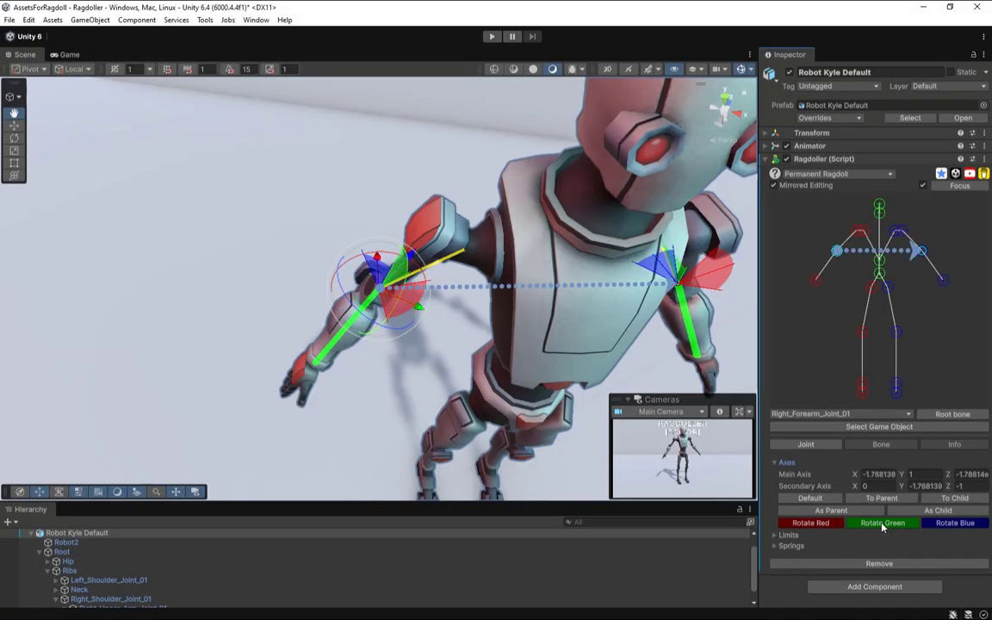
{"action": "left_click", "coordinate": [946, 527]}
{"action": "left_click", "coordinate": [946, 527]}
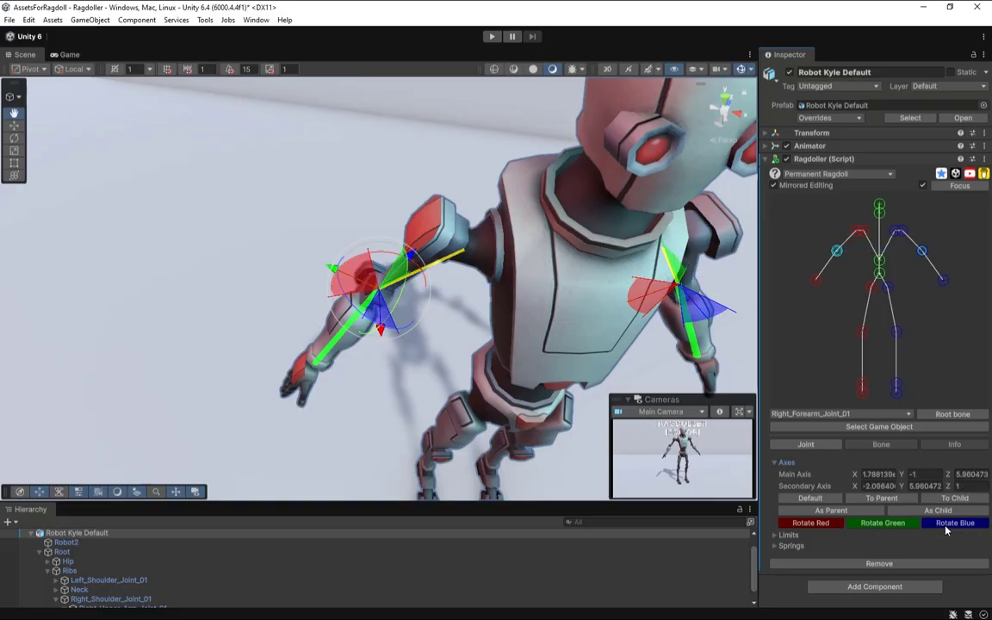
- Rotate the mirrored forearm joints' axes around the blue axis once more and reset them to default
{"action": "left_click", "coordinate": [946, 526]}
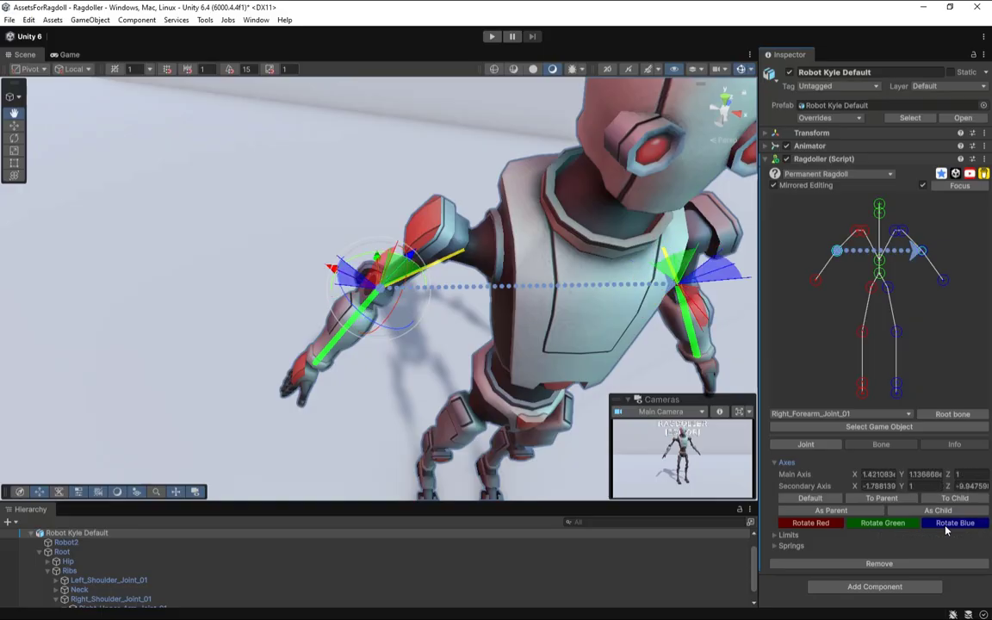
{"action": "left_click", "coordinate": [812, 498]}
{"action": "left_click", "coordinate": [775, 465]}
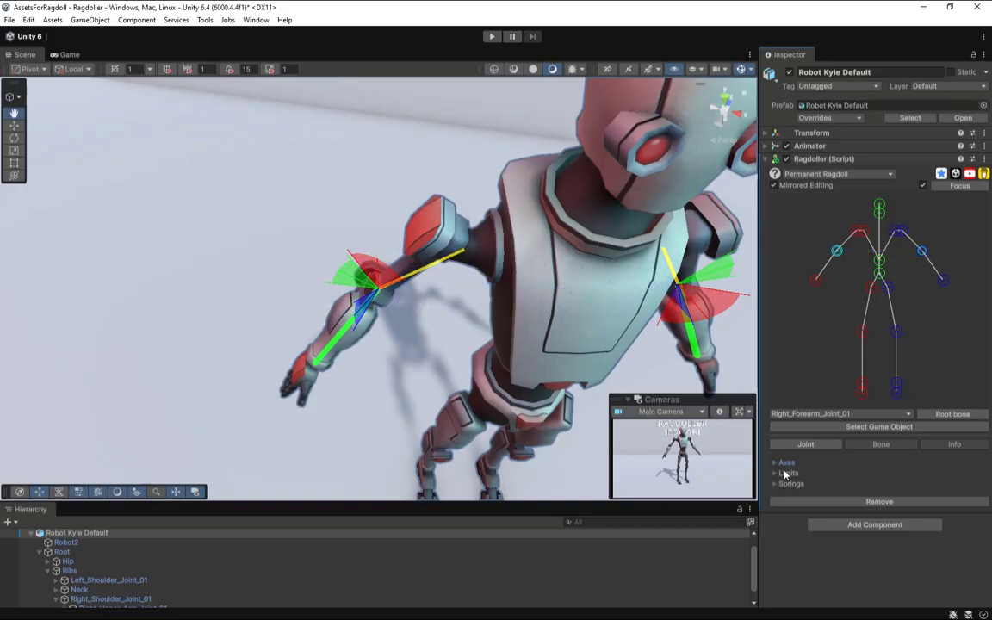
- Open the forearm joint limits and set red to -61.31 low and 50.4 high, green to 0.4 and blue to 34
{"action": "left_click", "coordinate": [787, 473]}
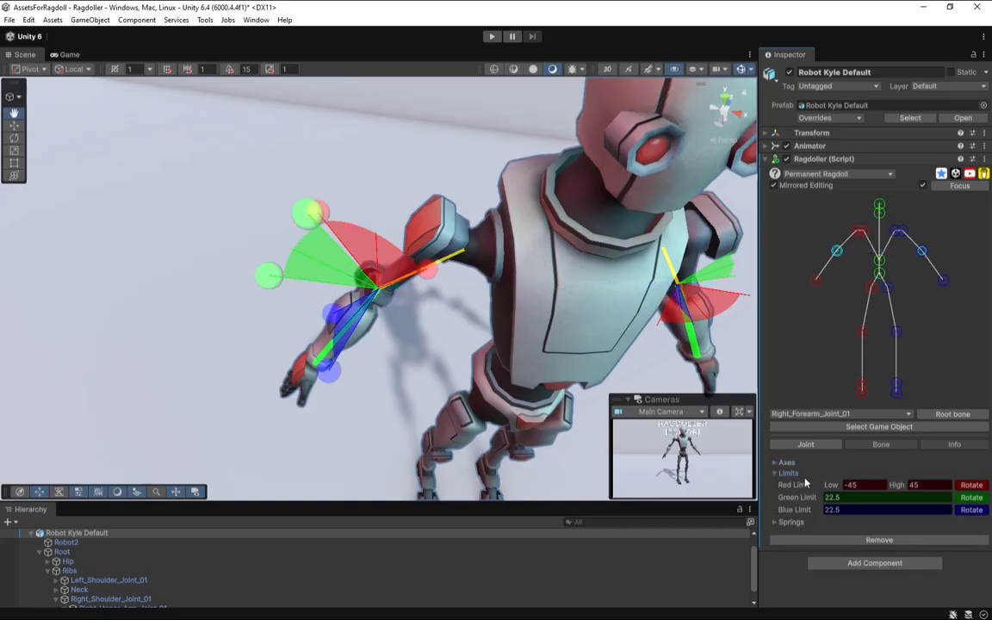
{"action": "mouse_move", "coordinate": [829, 485]}
{"action": "left_mouse_down"}
{"action": "mouse_move", "coordinate": [709, 445]}
{"action": "mouse_move", "coordinate": [817, 487]}
{"action": "left_mouse_up"}
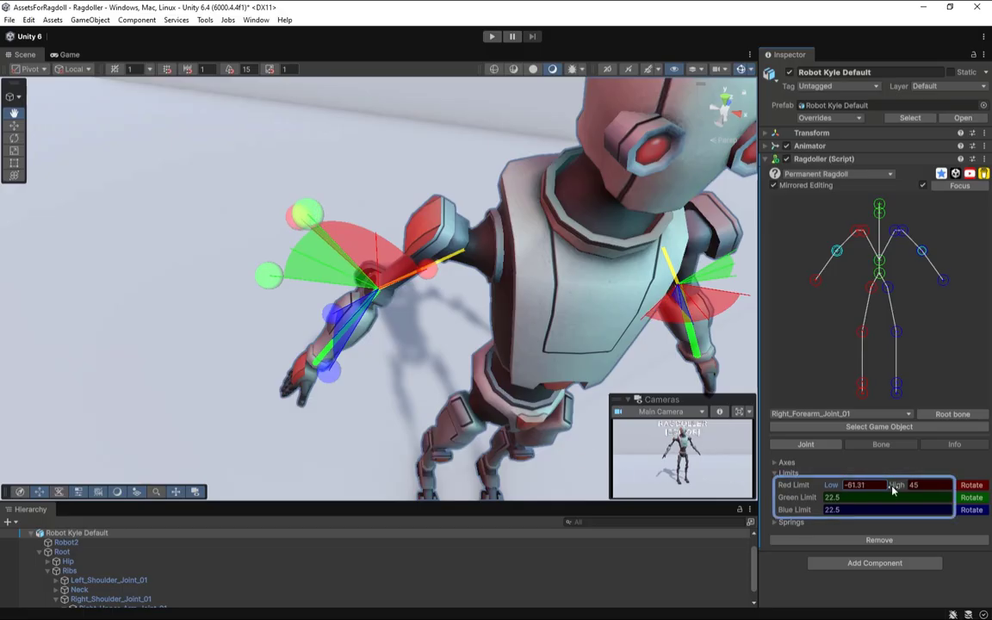
{"action": "left_click_drag", "start_coordinate": [895, 486], "coordinate": [700, 500]}
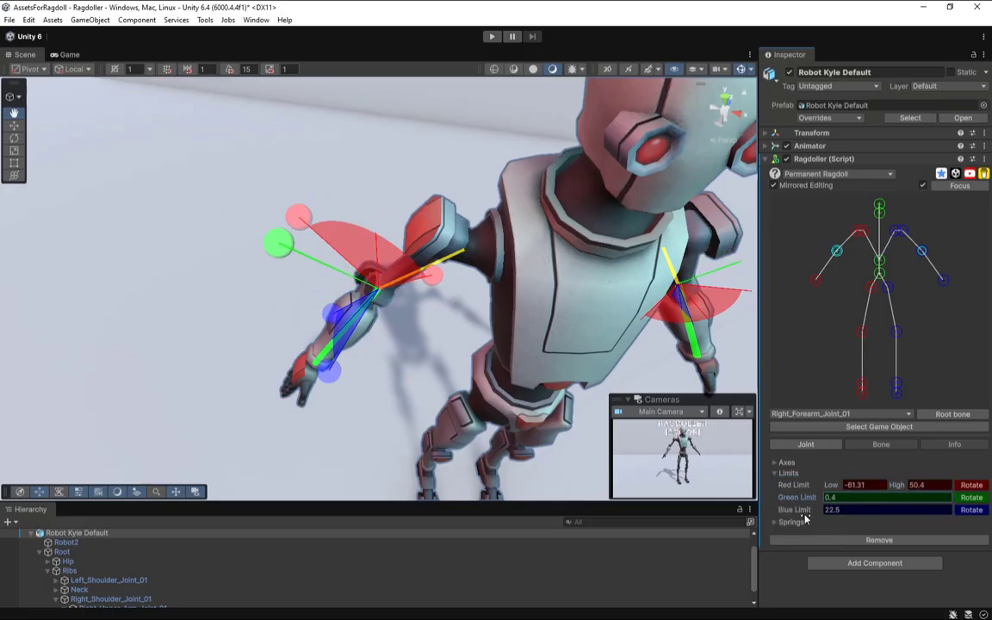
{"action": "left_click_drag", "start_coordinate": [806, 517], "coordinate": [853, 510]}
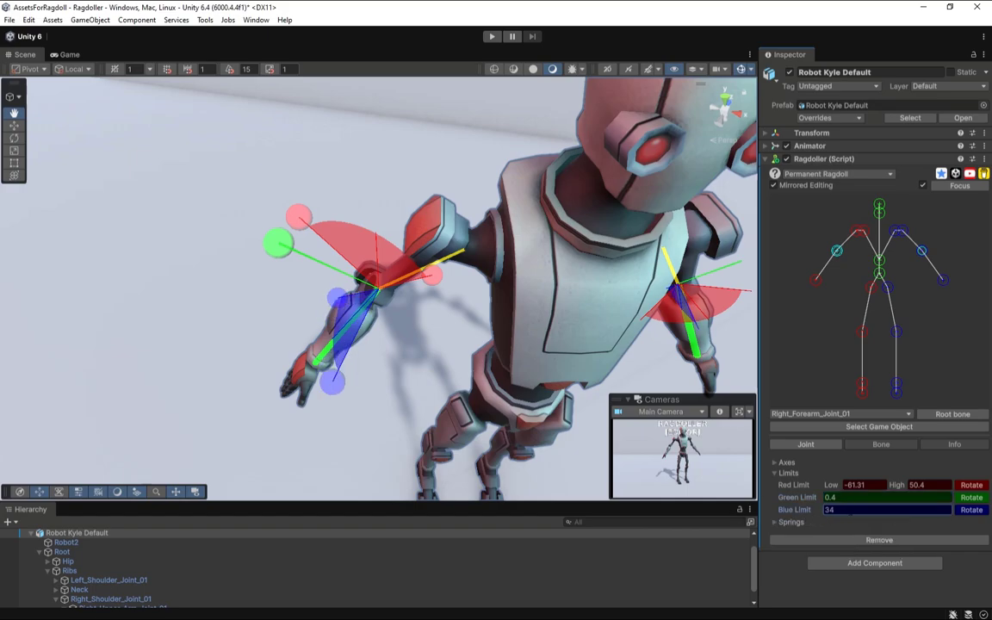
- Set the forearm joint's red low, red high and green limits to 0
{"action": "left_click", "coordinate": [867, 489]}
{"action": "type", "text": "0"}
{"action": "left_click", "coordinate": [945, 490]}
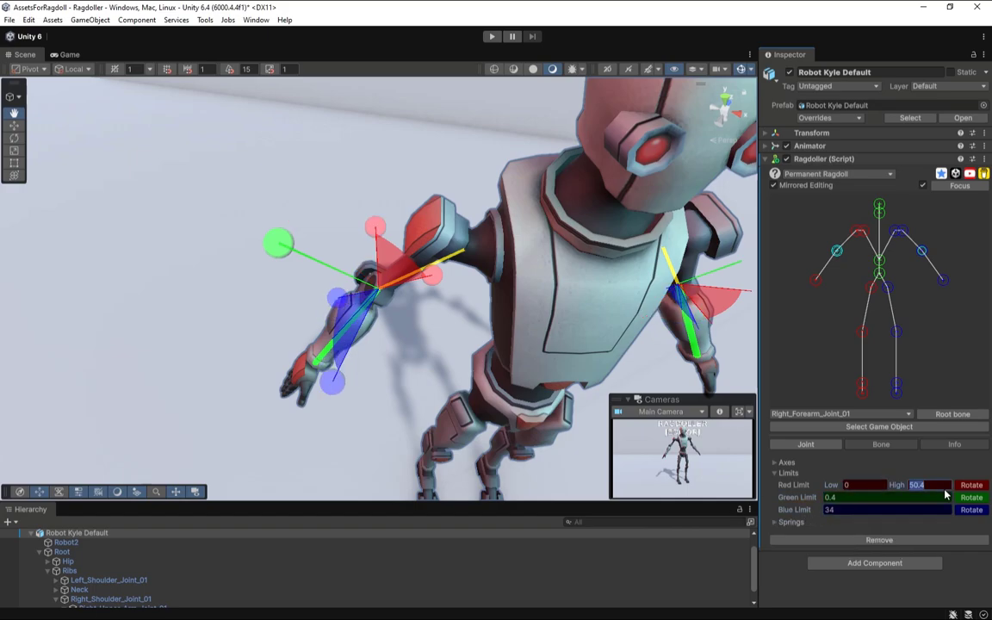
{"action": "type", "text": "0"}
{"action": "left_click", "coordinate": [878, 502]}
{"action": "type", "text": "0"}
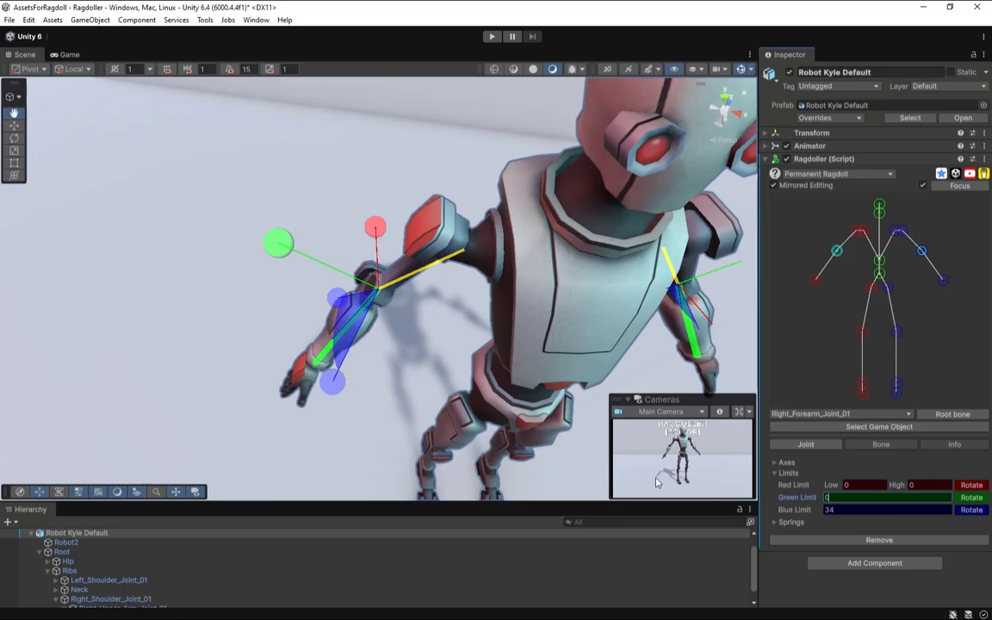
- Adjust the forearm limits with the scene handles to about -32.7 and 37.9 for red, 20 for green and 39.8 for blue
{"action": "left_click_drag", "start_coordinate": [335, 382], "coordinate": [339, 293]}
{"action": "left_click_drag", "start_coordinate": [278, 244], "coordinate": [271, 274]}
{"action": "left_click_drag", "start_coordinate": [375, 228], "coordinate": [419, 264]}
{"action": "left_click_drag", "start_coordinate": [375, 227], "coordinate": [334, 213]}
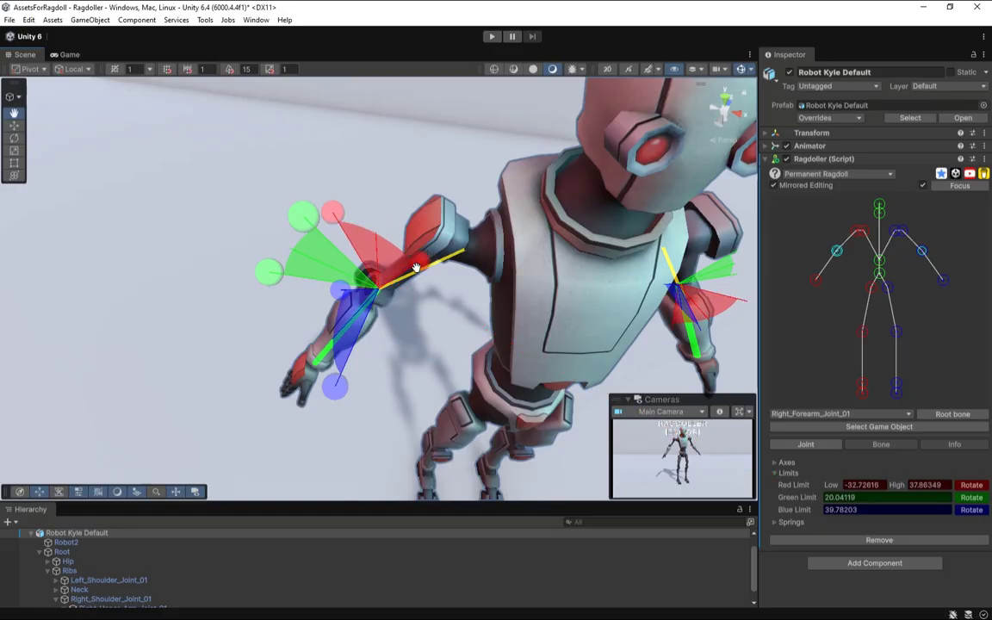
- Rotate the mirrored forearm joints' red limit repeatedly, showing the joint axes alongside the limits
{"action": "left_click", "coordinate": [972, 486]}
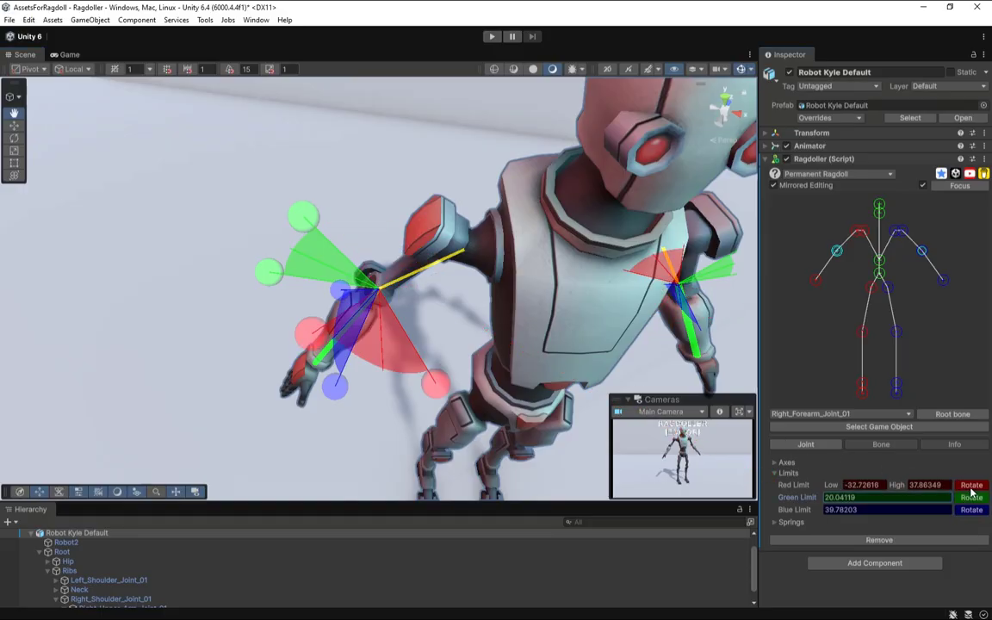
{"action": "left_click", "coordinate": [972, 488]}
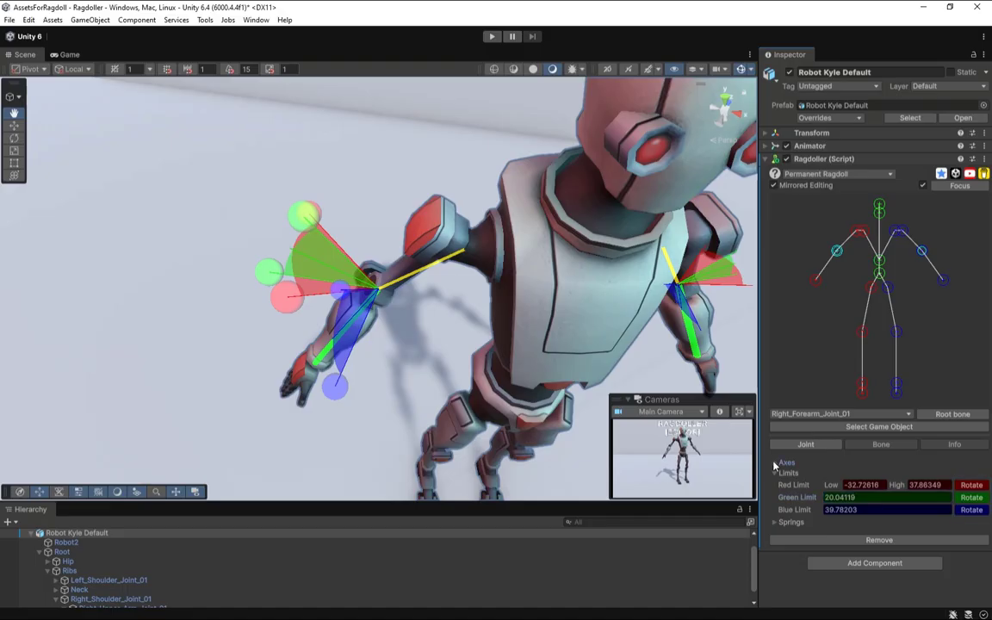
{"action": "left_click", "coordinate": [786, 462]}
{"action": "scroll", "coordinate": [811, 470], "scroll_direction": "down", "scroll_amount": 2}
{"action": "left_click", "coordinate": [965, 514]}
{"action": "left_click", "coordinate": [972, 517]}
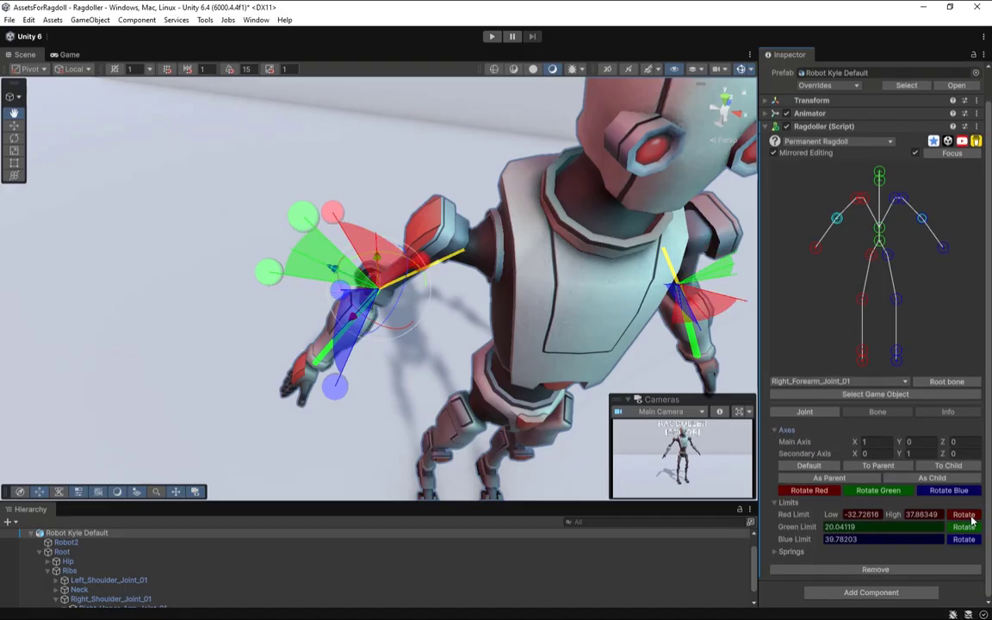
- Rotate the mirrored forearm joints' green limit and blue limit repeatedly
{"action": "left_click", "coordinate": [976, 529]}
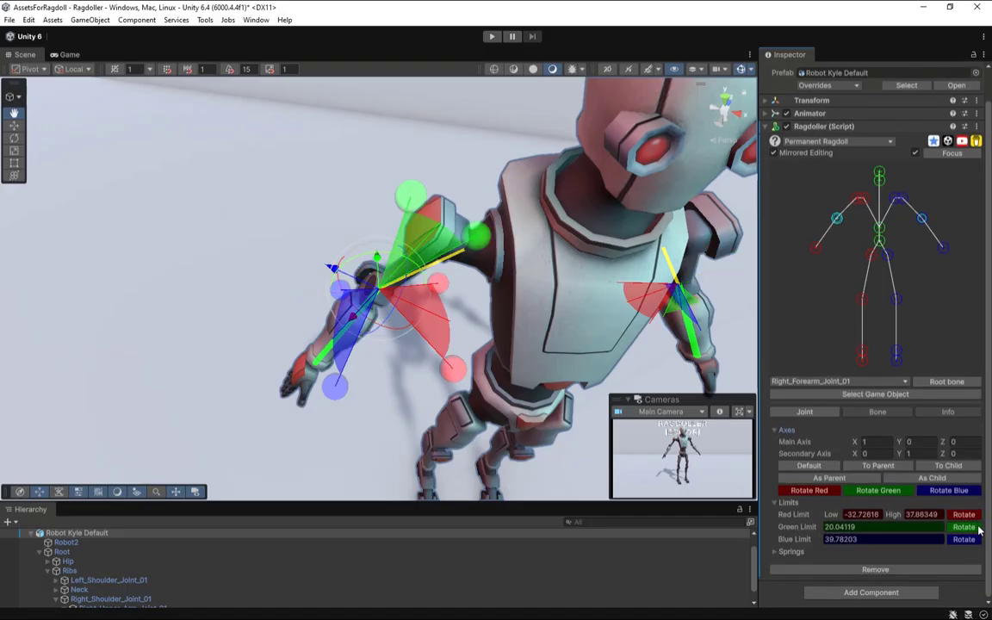
{"action": "left_click", "coordinate": [977, 529]}
{"action": "left_click", "coordinate": [979, 544]}
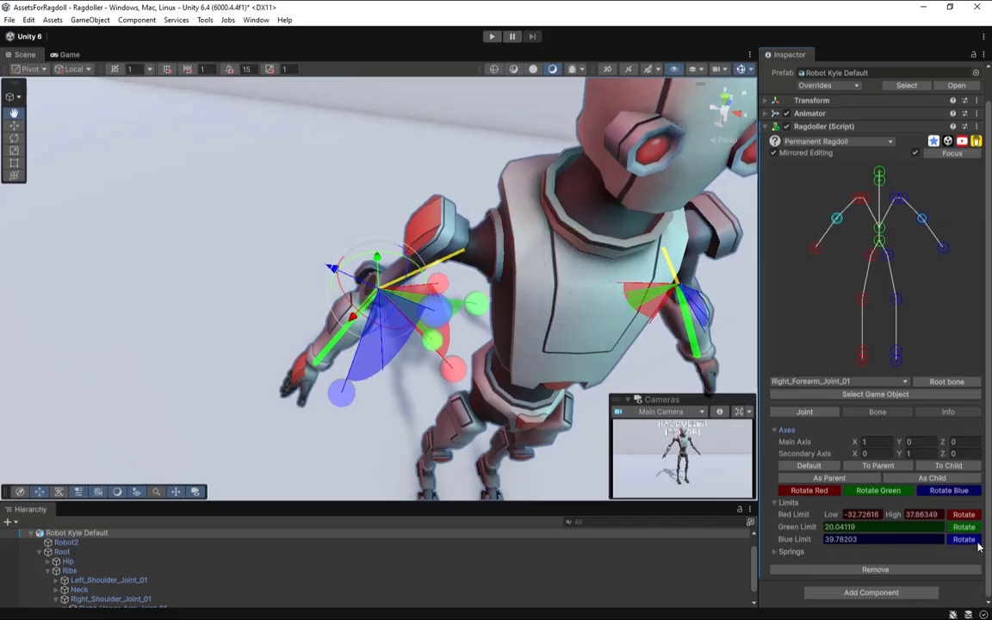
{"action": "left_click", "coordinate": [978, 545]}
{"action": "left_click", "coordinate": [979, 544]}
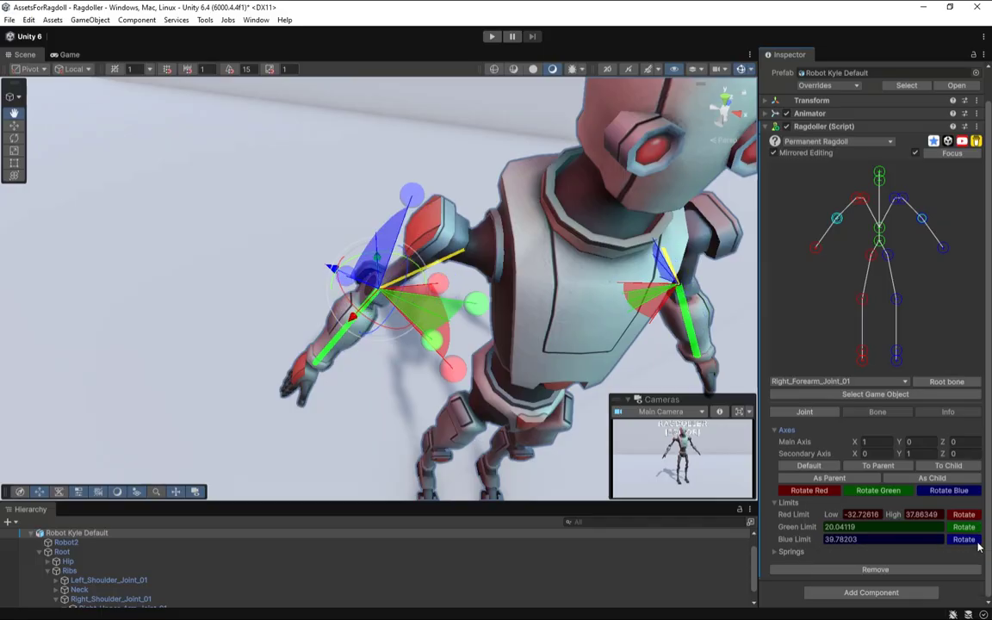
- Collapse the forearm joint's axes and limits, examine its spring and damper settings, and close the joint editor
{"action": "left_click", "coordinate": [774, 432]}
{"action": "left_click", "coordinate": [775, 474]}
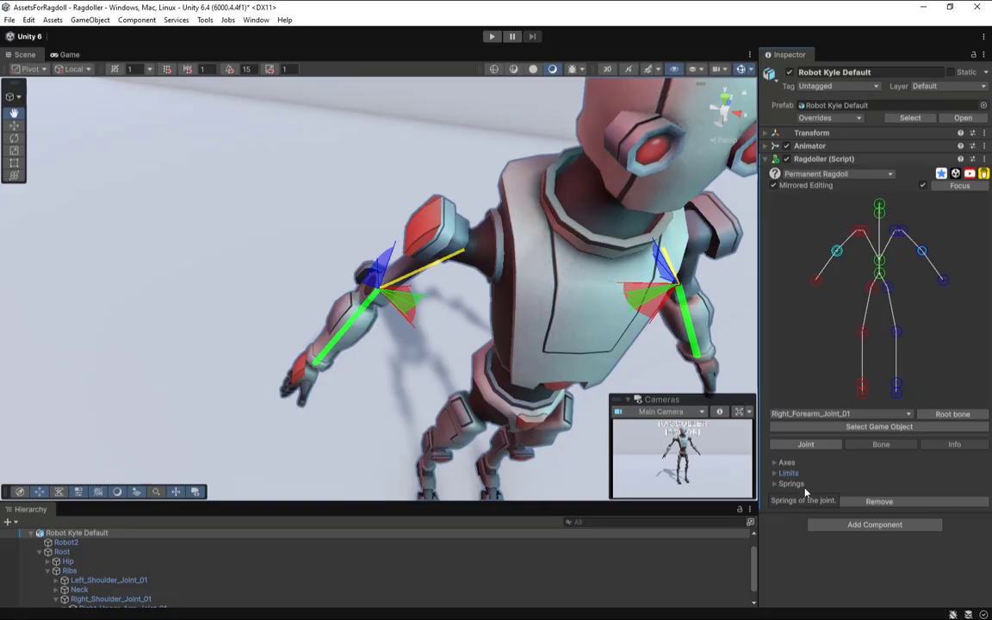
{"action": "left_click", "coordinate": [791, 484]}
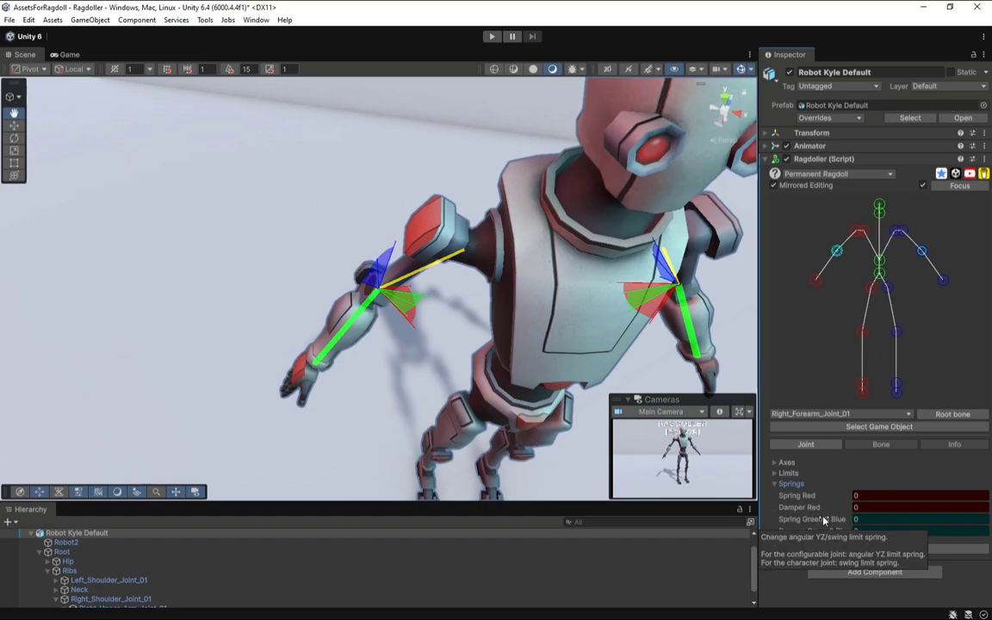
{"action": "left_click", "coordinate": [824, 447]}
- Widen the Inspector and collapse the Ragdoller scene's object tree
{"action": "left_click_drag", "start_coordinate": [759, 390], "coordinate": [709, 390]}
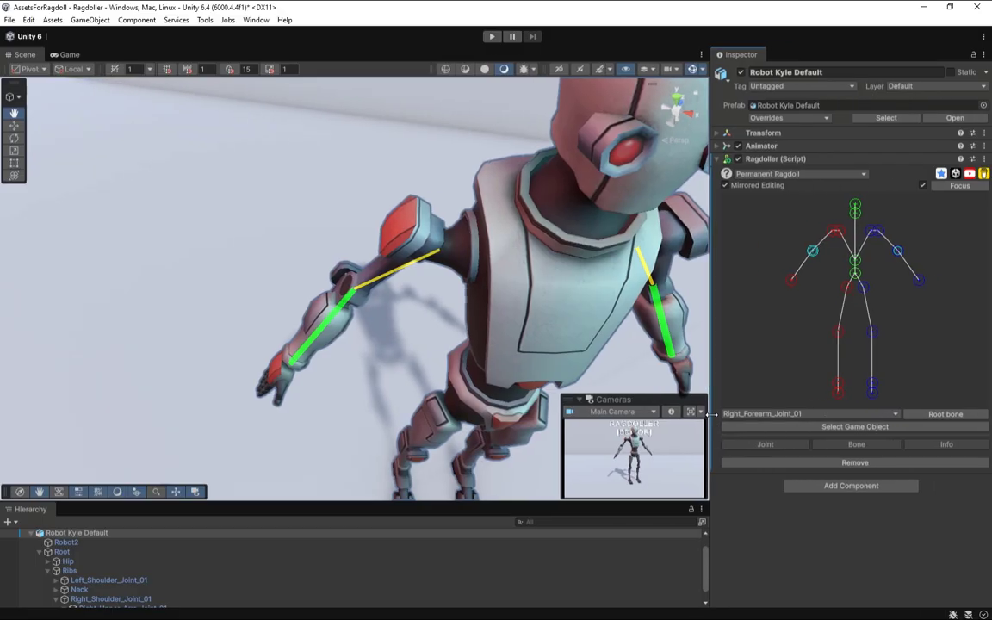
{"action": "scroll", "coordinate": [565, 546], "scroll_direction": "up", "scroll_amount": 2}
{"action": "left_click", "coordinate": [23, 533]}
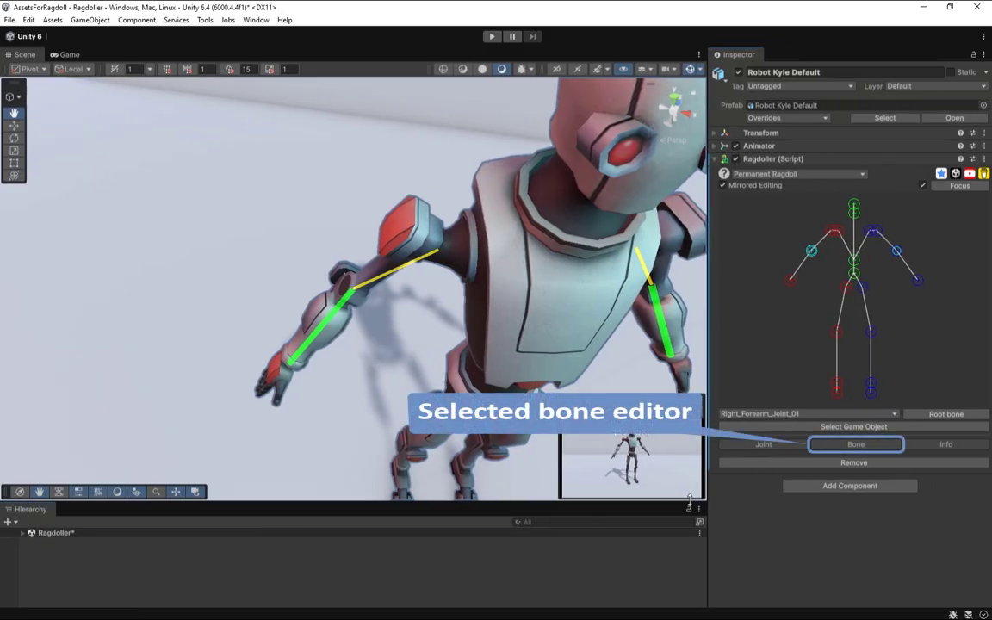
- Open the bone editor for the right forearm and examine its Rigidbody settings
{"action": "left_click", "coordinate": [877, 449]}
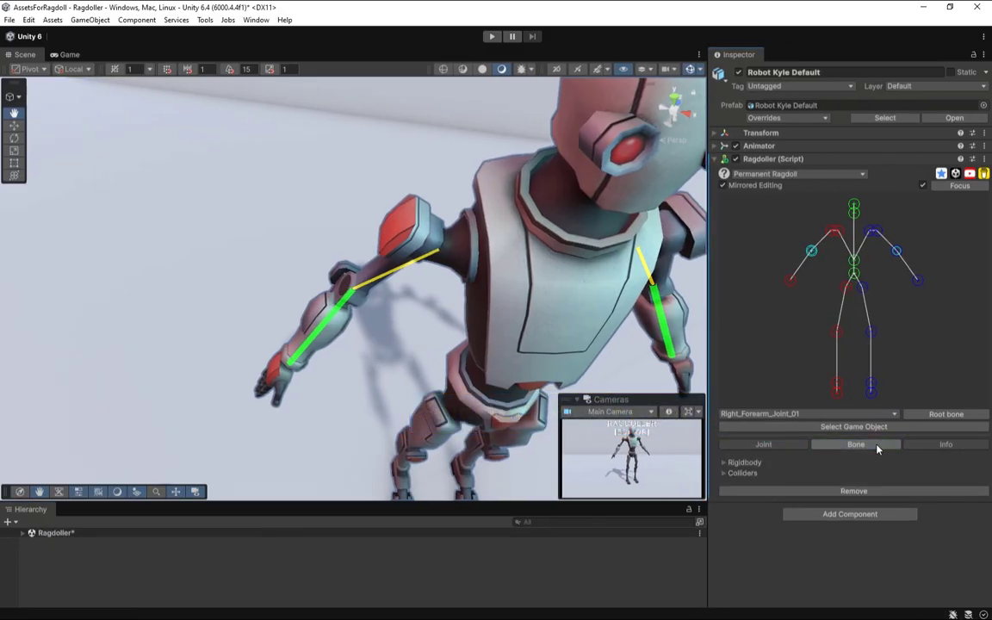
{"action": "left_click", "coordinate": [762, 464]}
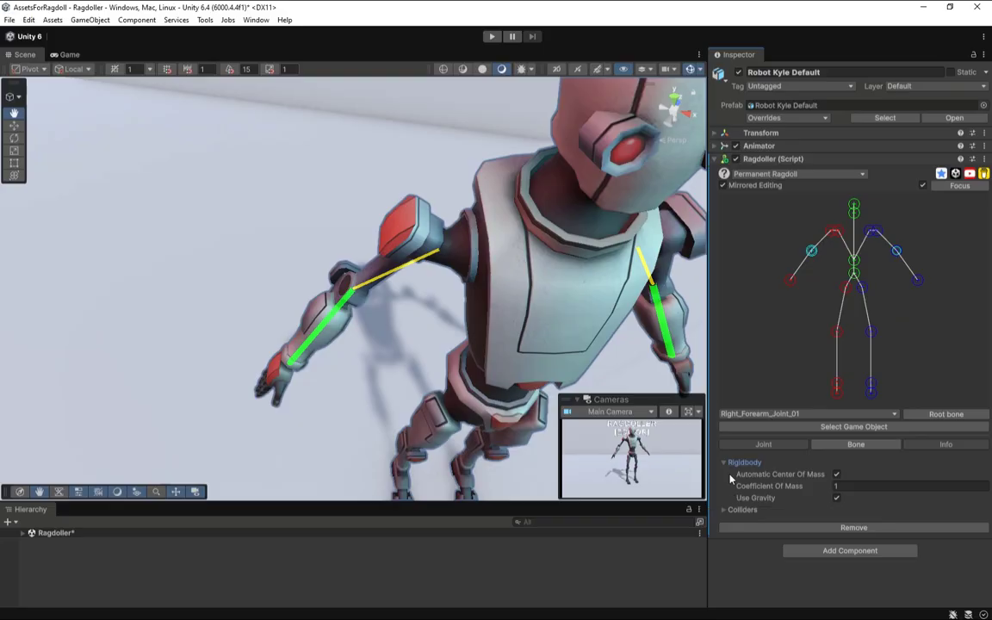
{"action": "left_click", "coordinate": [725, 464]}
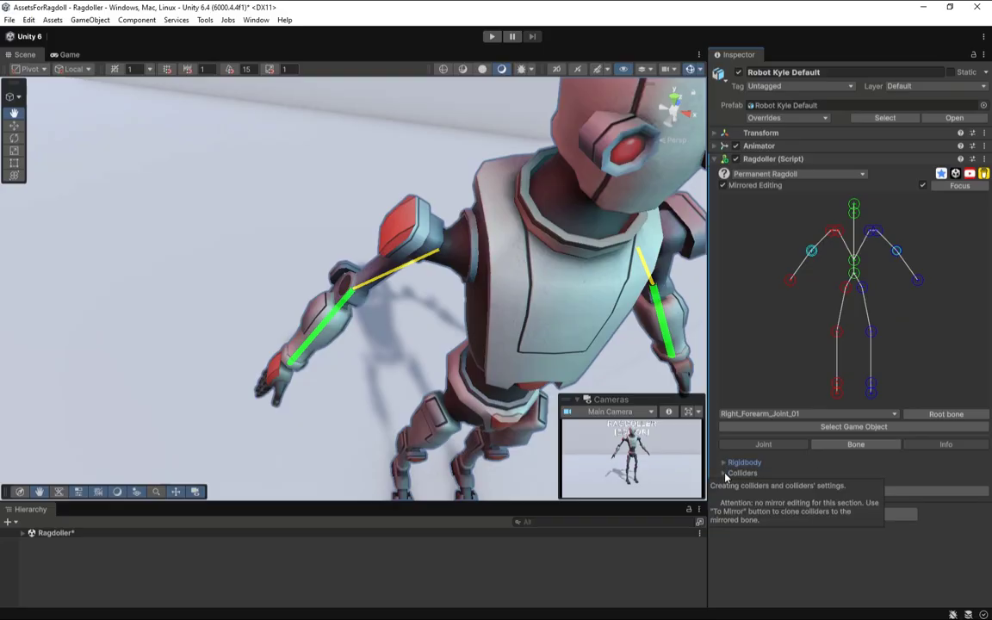
- Open the right forearm bone's collider settings and generate Simple capsule colliders
{"action": "left_click", "coordinate": [726, 474]}
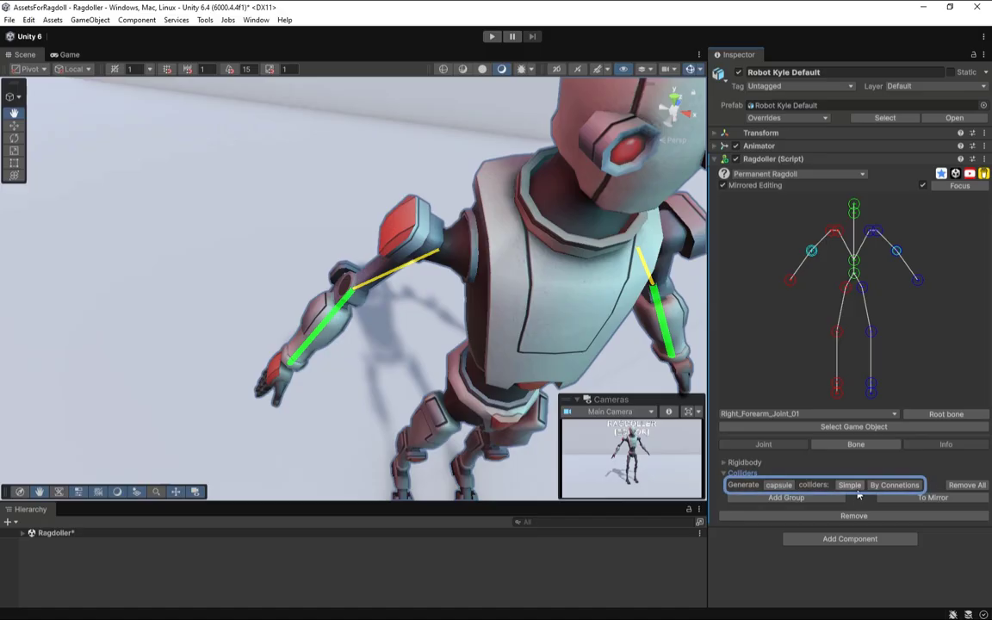
{"action": "left_click", "coordinate": [914, 488]}
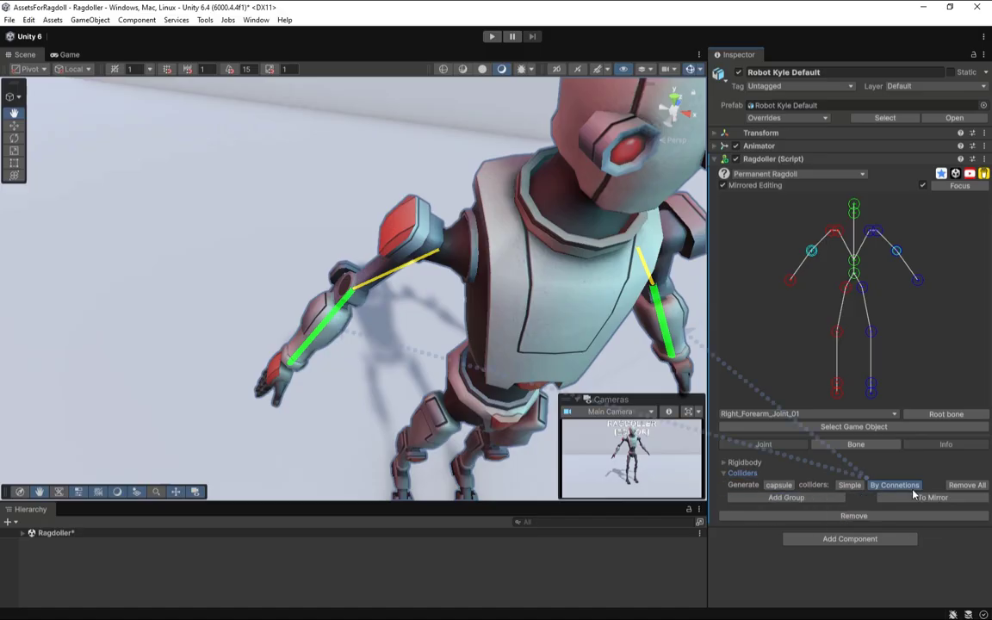
{"action": "left_click", "coordinate": [965, 487]}
{"action": "left_click", "coordinate": [864, 486]}
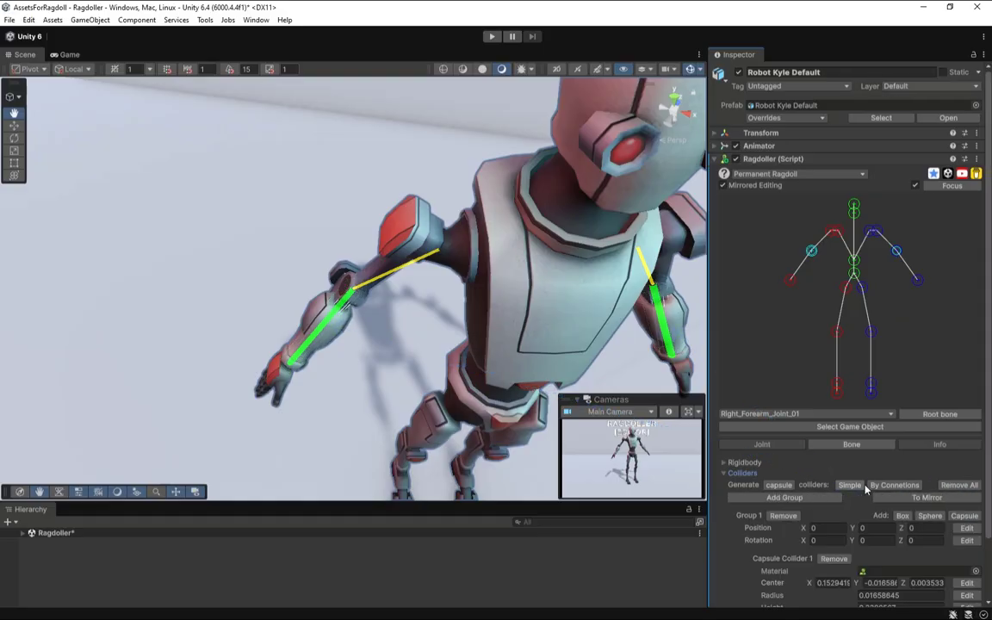
- Regenerate the forearms' capsule colliders by connections and again as Simple, and remove all of them
{"action": "left_click", "coordinate": [909, 485]}
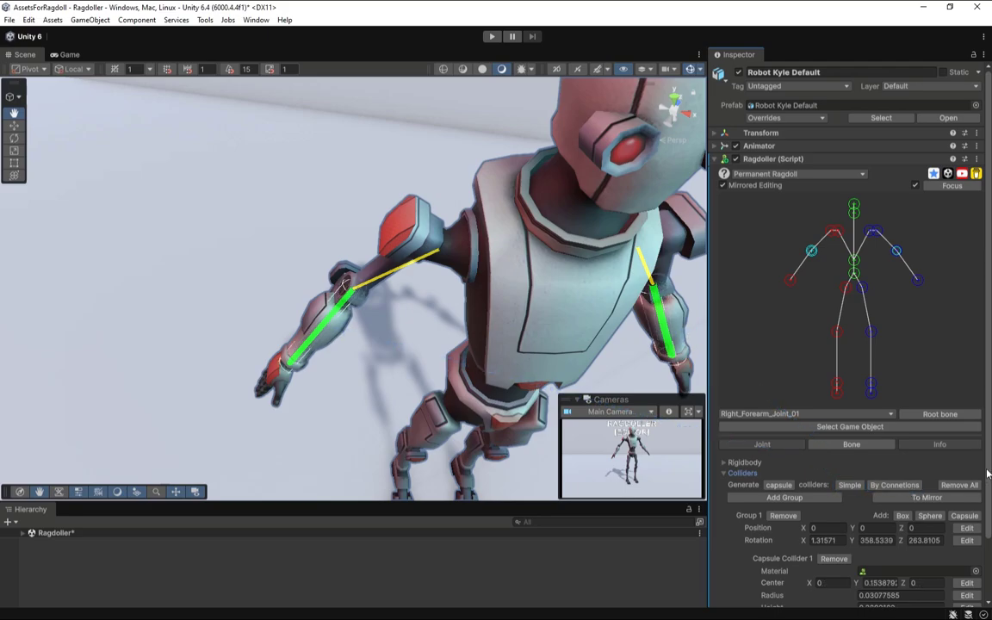
{"action": "scroll", "coordinate": [988, 491], "scroll_direction": "down", "scroll_amount": 1}
{"action": "scroll", "coordinate": [988, 491], "scroll_direction": "down", "scroll_amount": 2}
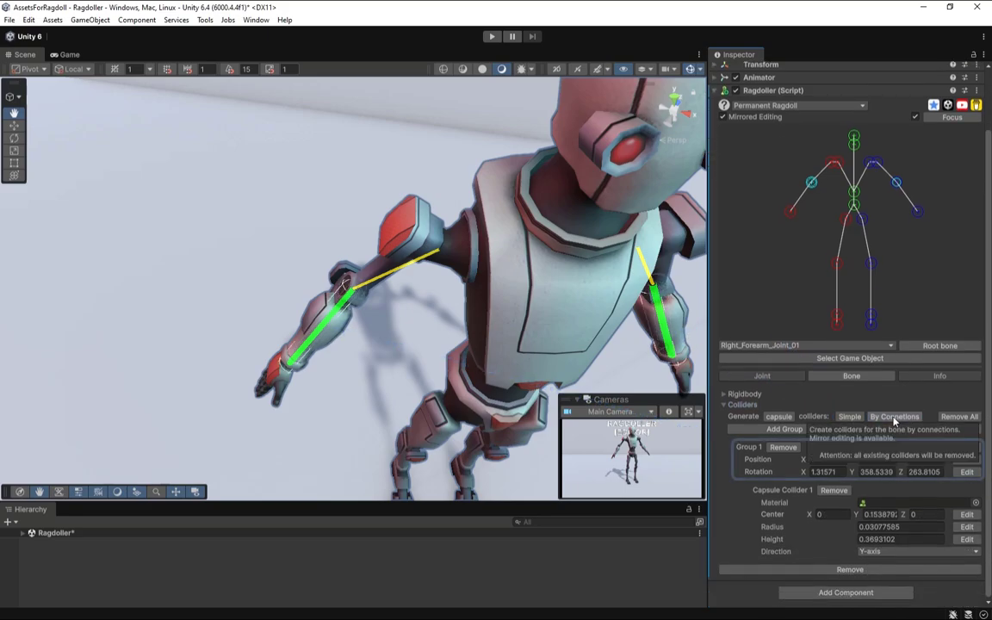
{"action": "left_click", "coordinate": [863, 418]}
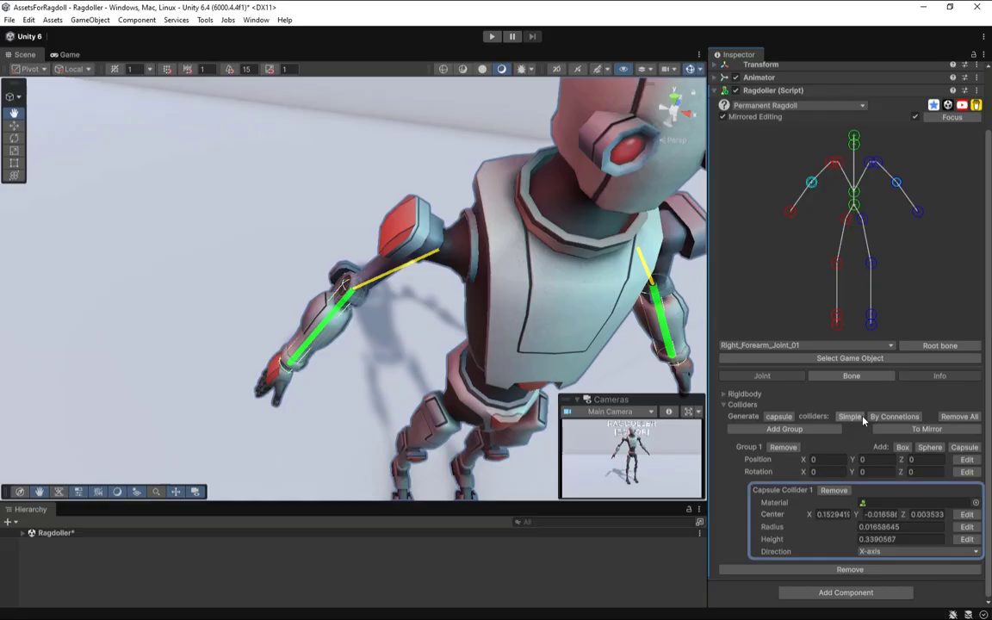
{"action": "left_click", "coordinate": [959, 417]}
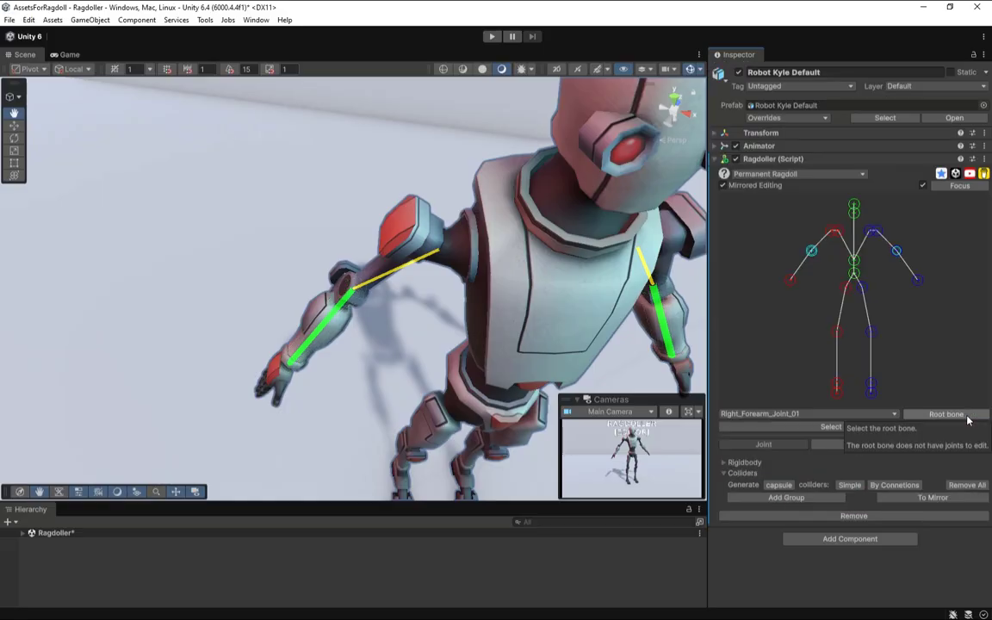
- Add and remove a trial collider group on the right forearm, and add a new group with a box collider
{"action": "left_click", "coordinate": [832, 500]}
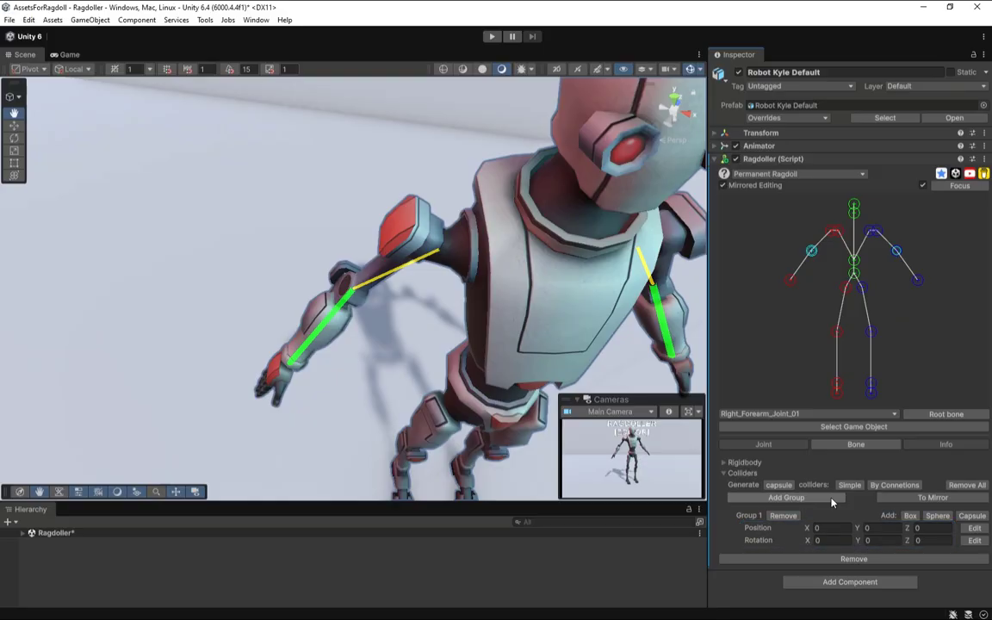
{"action": "left_click", "coordinate": [783, 515]}
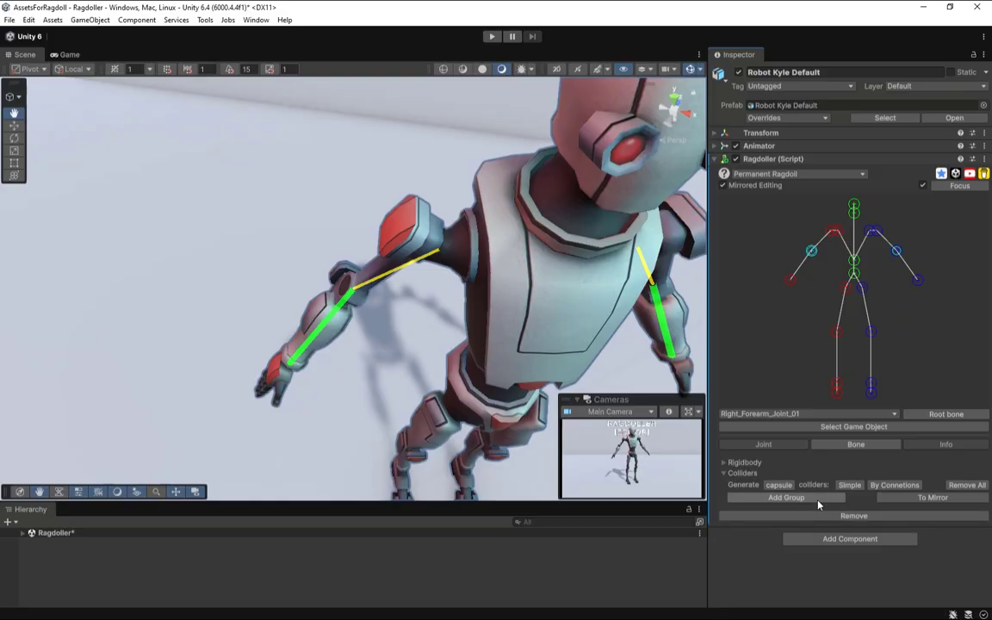
{"action": "left_click", "coordinate": [830, 500]}
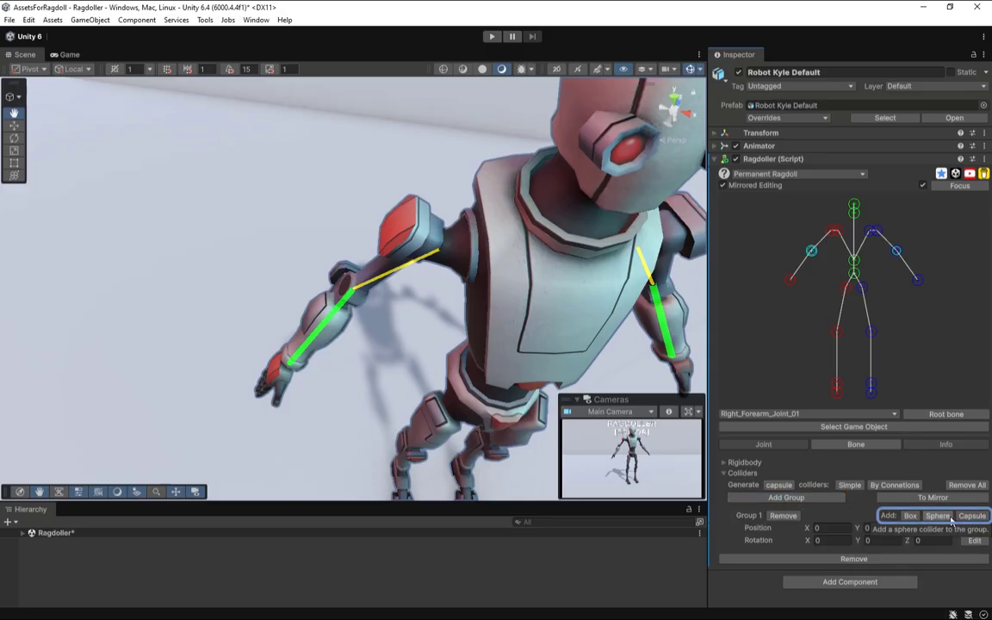
{"action": "left_click", "coordinate": [905, 517]}
{"action": "scroll", "coordinate": [989, 502], "scroll_direction": "down", "scroll_amount": 2}
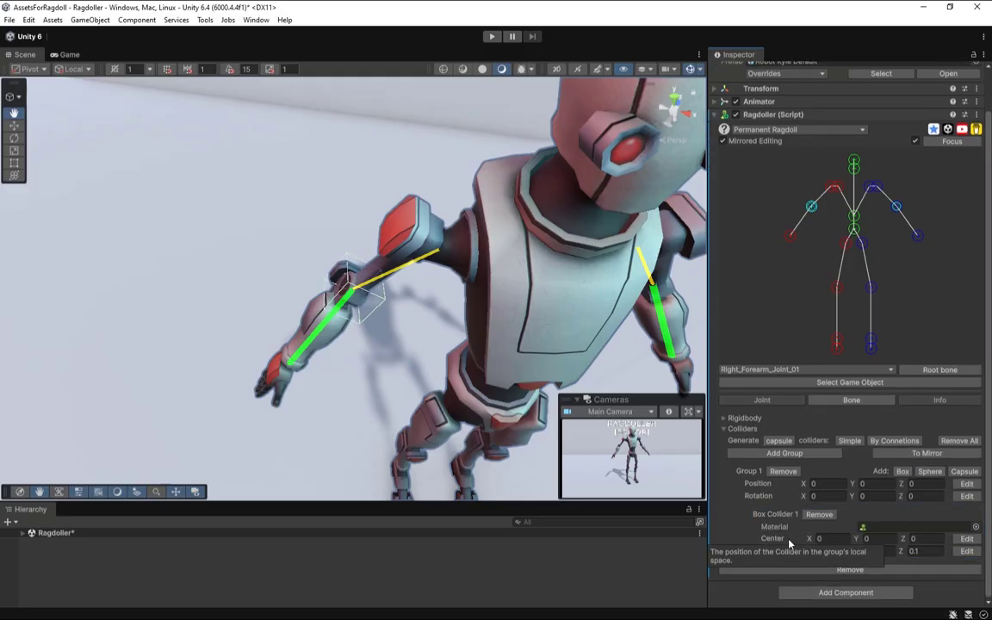
- Resize the right forearm's box collider and set its center to X -0.24, Y -0.09, Z 0.17
{"action": "left_click_drag", "start_coordinate": [805, 552], "coordinate": [907, 553]}
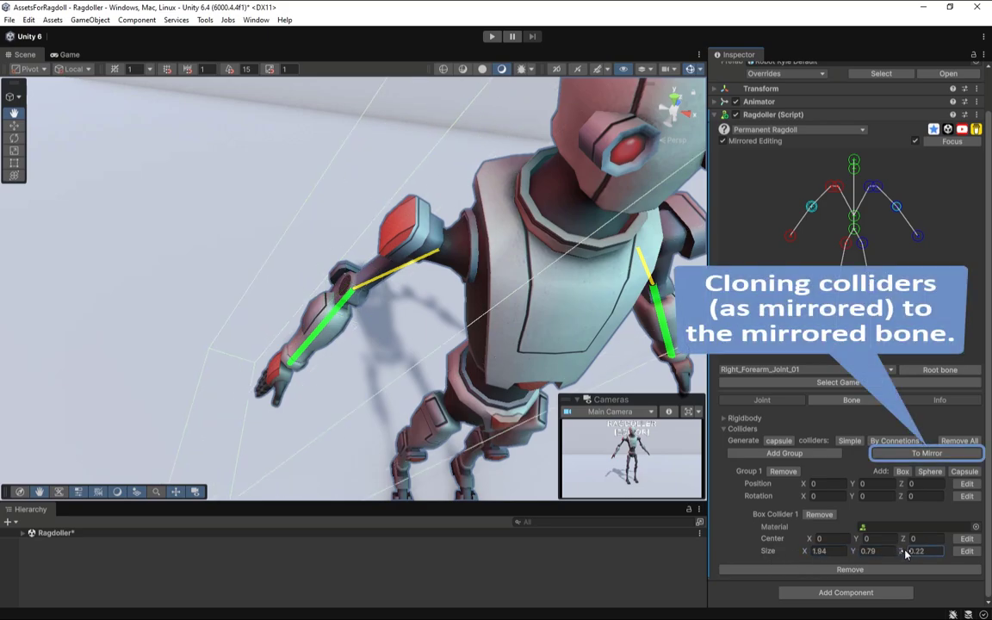
{"action": "mouse_move", "coordinate": [807, 553]}
{"action": "left_mouse_down"}
{"action": "mouse_move", "coordinate": [771, 552]}
{"action": "mouse_move", "coordinate": [806, 541]}
{"action": "left_mouse_up"}
{"action": "left_click_drag", "start_coordinate": [858, 540], "coordinate": [909, 543]}
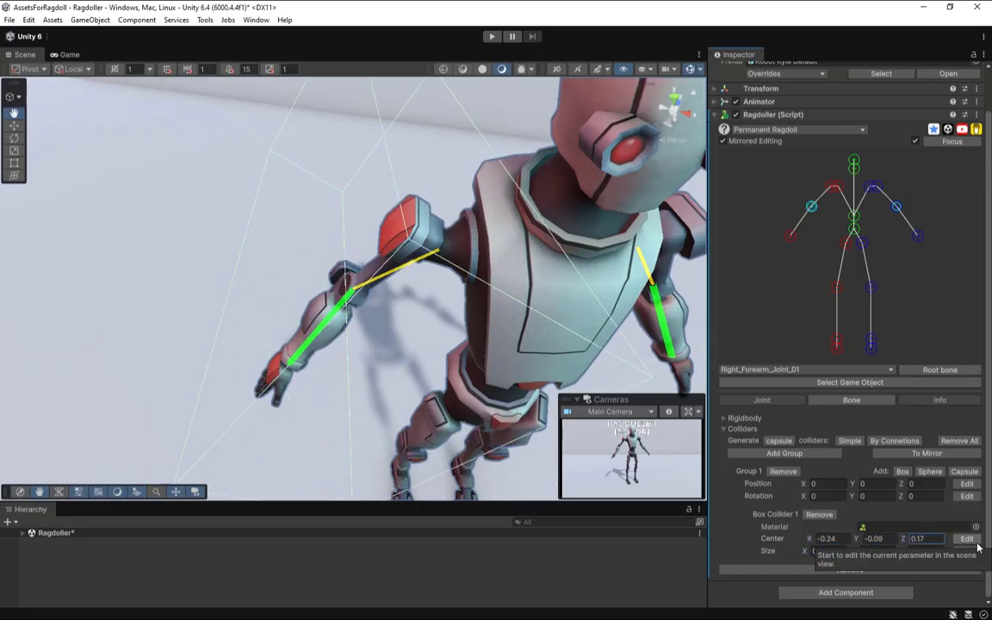
- Reposition the right forearm's box collider in the scene, moving its center to about X -0.24, Y -0.13, Z 0.15
{"action": "left_click", "coordinate": [967, 540]}
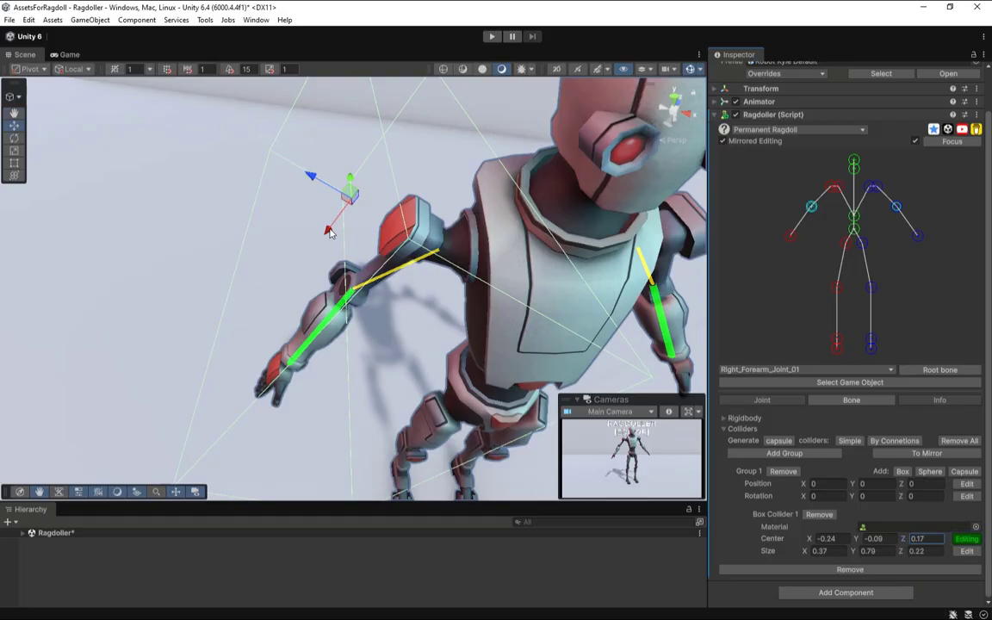
{"action": "mouse_move", "coordinate": [329, 231]}
{"action": "left_mouse_down"}
{"action": "mouse_move", "coordinate": [291, 294]}
{"action": "mouse_move", "coordinate": [329, 233]}
{"action": "left_mouse_up"}
{"action": "left_click_drag", "start_coordinate": [323, 186], "coordinate": [367, 221]}
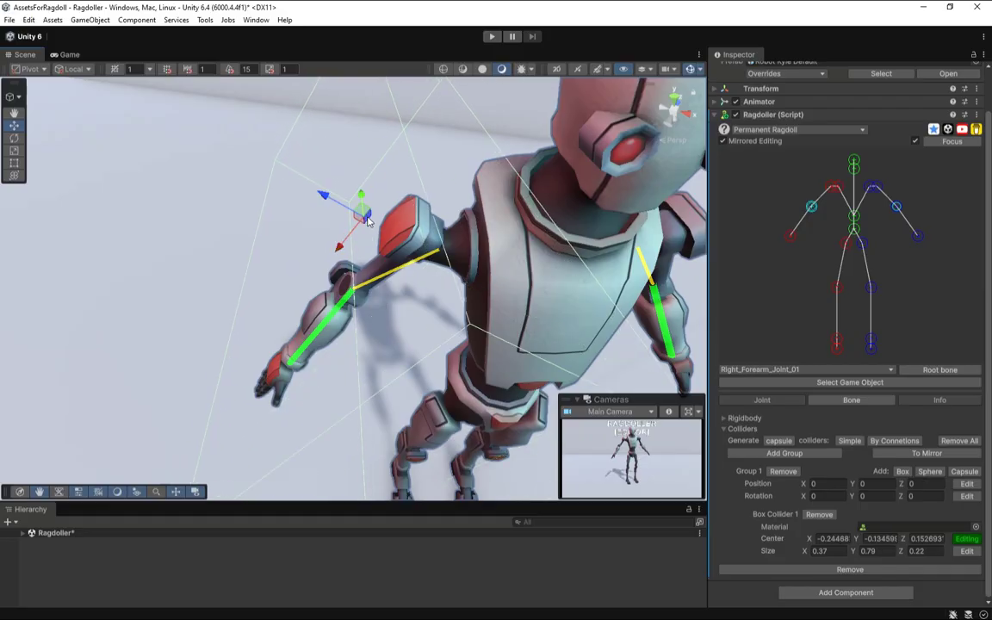
- Scale the right forearm's box collider in the scene to a size of about X 0.37, Y 0.32, Z 0.09
{"action": "left_click", "coordinate": [14, 151]}
{"action": "left_click_drag", "start_coordinate": [320, 201], "coordinate": [368, 205]}
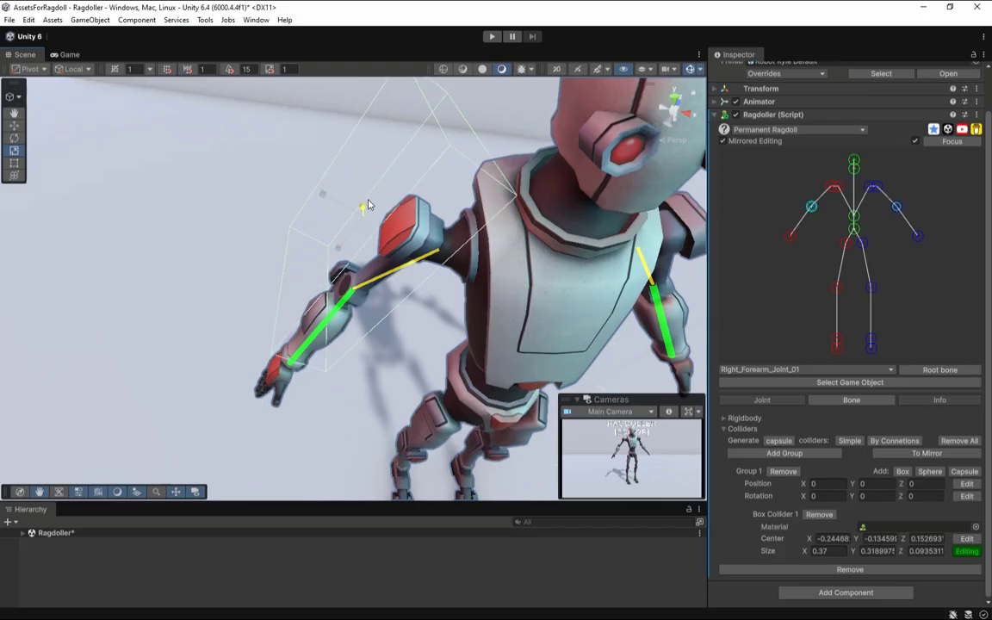
{"action": "left_click_drag", "start_coordinate": [339, 251], "coordinate": [339, 249]}
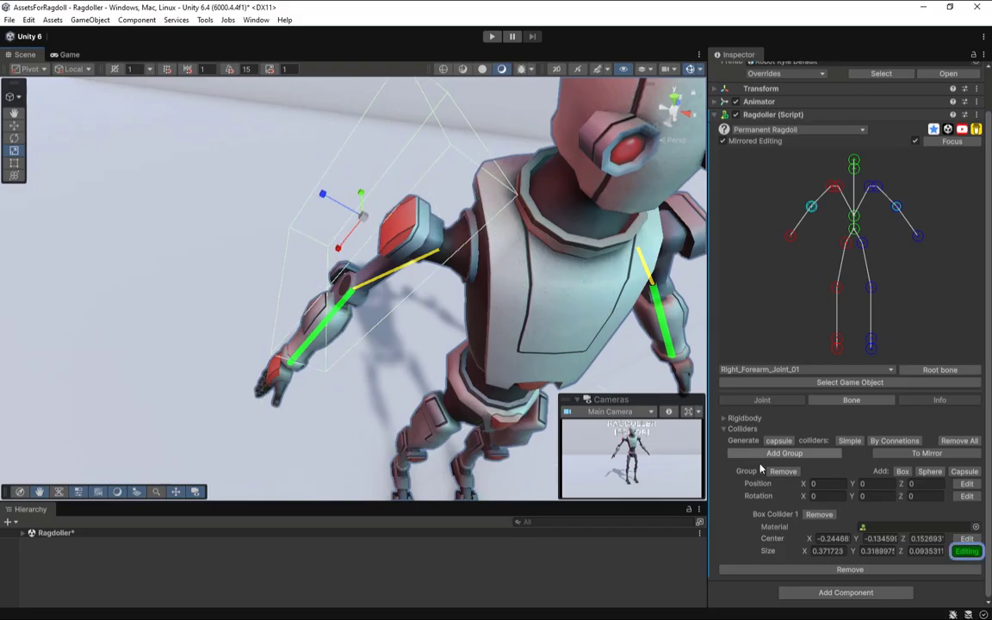
{"action": "left_click", "coordinate": [977, 552]}
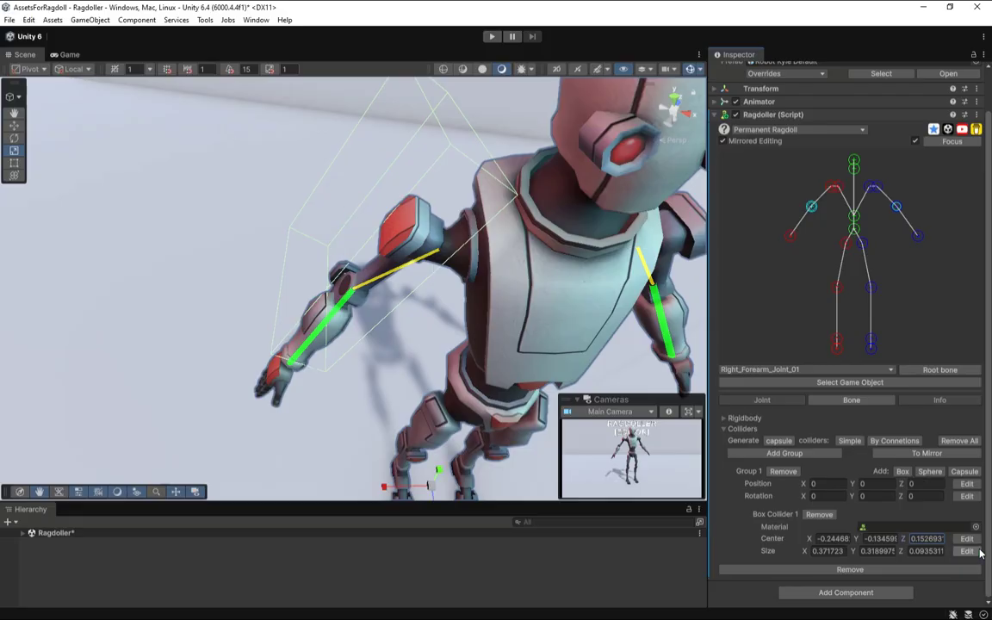
- Move the forearm's collider Group 1 to about X 0.07, Y -0.03, Z 0.07 in the scene and rotate it freehand
{"action": "left_click", "coordinate": [970, 485]}
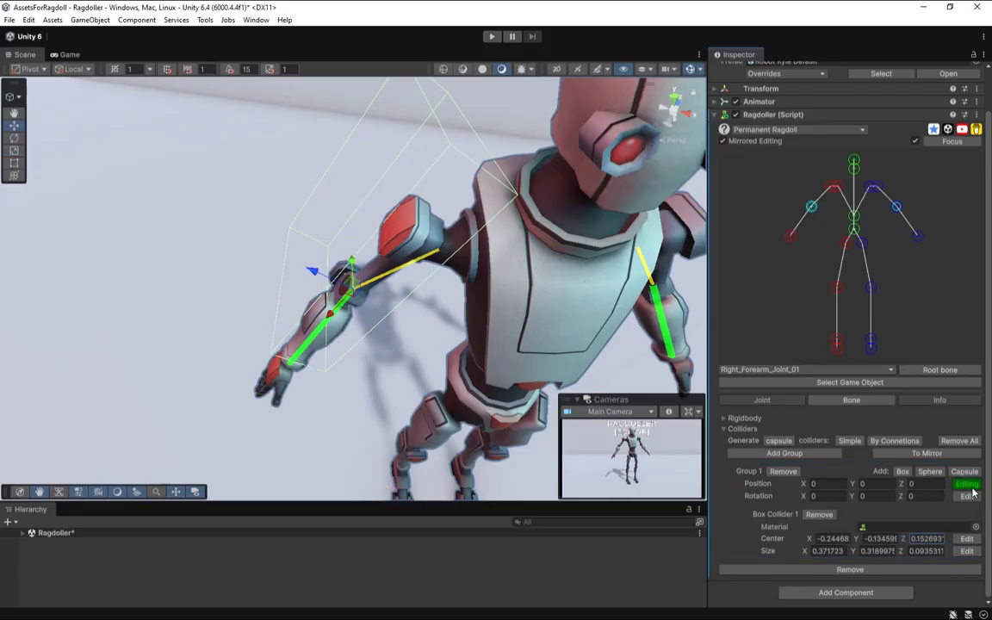
{"action": "mouse_move", "coordinate": [324, 278]}
{"action": "left_mouse_down"}
{"action": "mouse_move", "coordinate": [284, 283]}
{"action": "mouse_move", "coordinate": [317, 280]}
{"action": "left_mouse_up"}
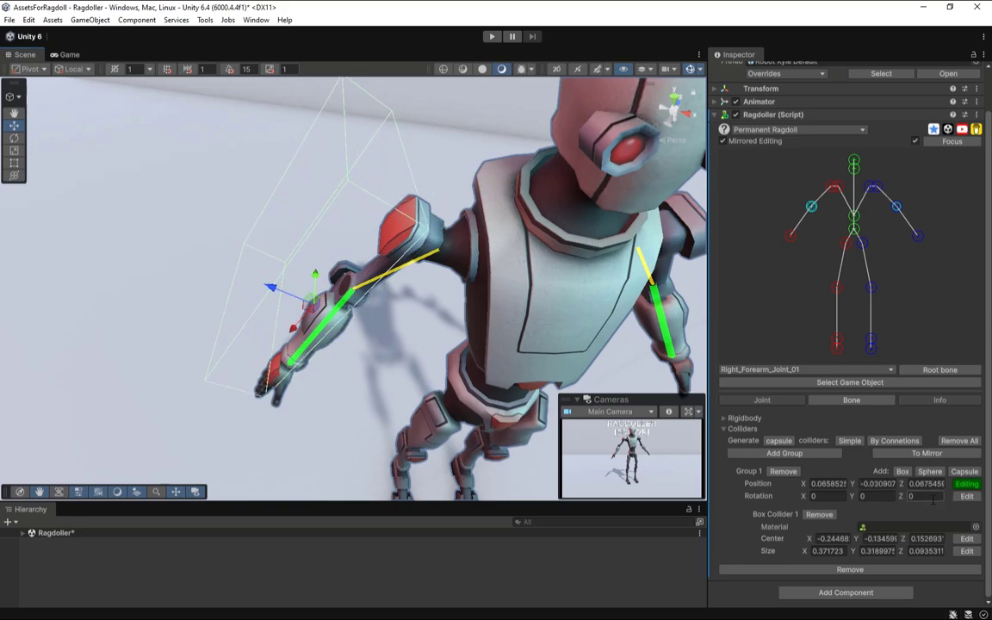
{"action": "left_click", "coordinate": [967, 497]}
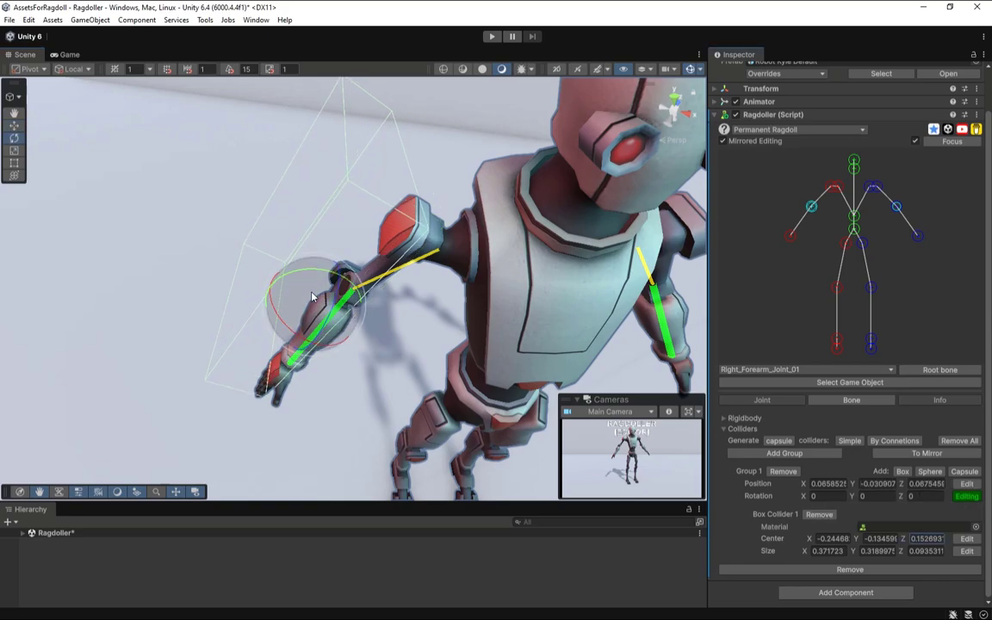
{"action": "left_click_drag", "start_coordinate": [338, 303], "coordinate": [345, 272]}
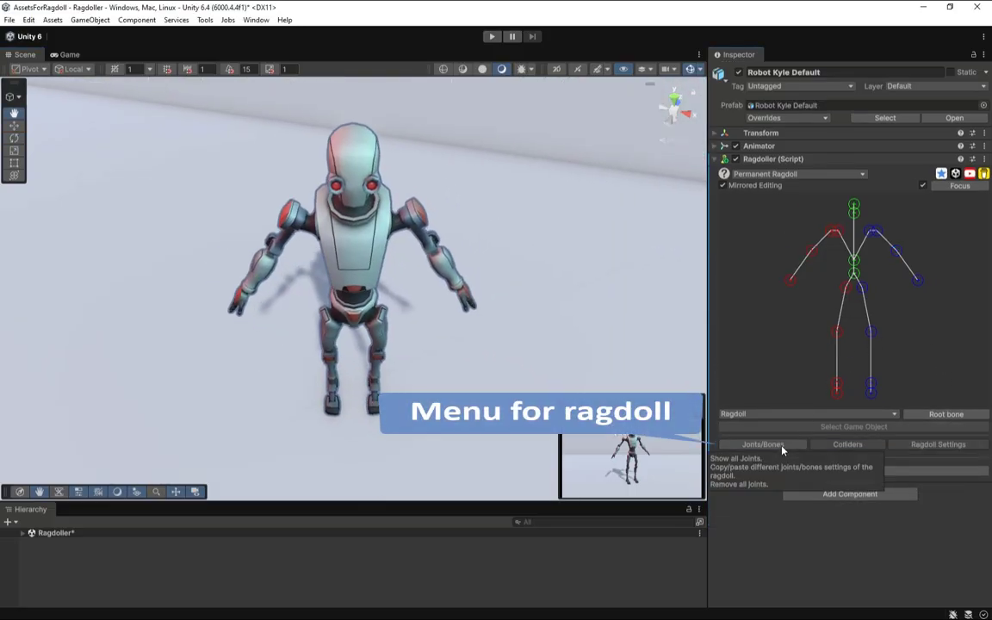
- Open the whole ragdoll's joints and bones options, and switch the display of all joints on and off
{"action": "left_click", "coordinate": [780, 447]}
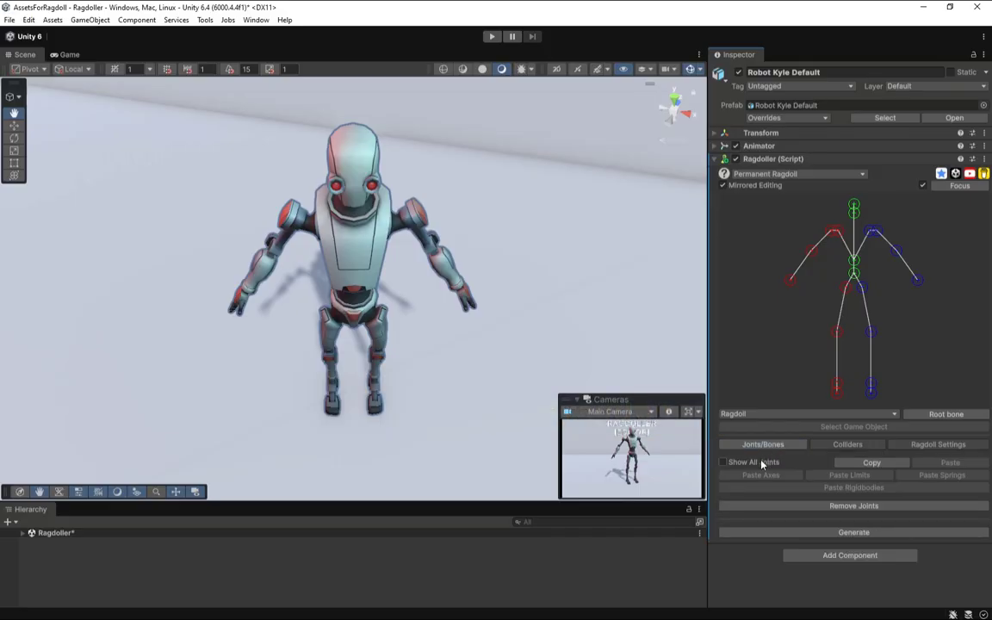
{"action": "left_click", "coordinate": [761, 464]}
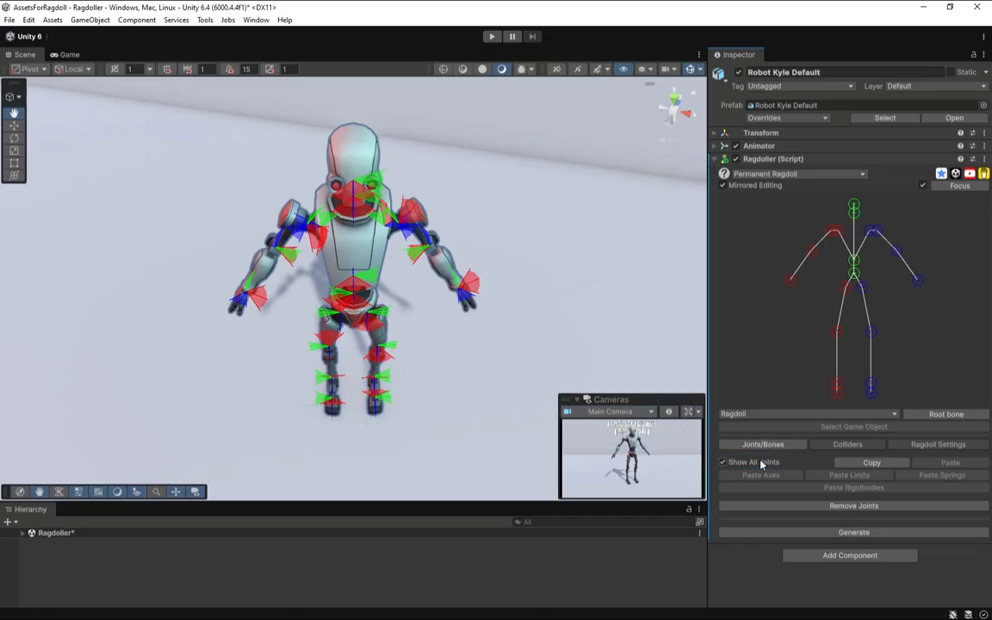
{"action": "left_click", "coordinate": [762, 464]}
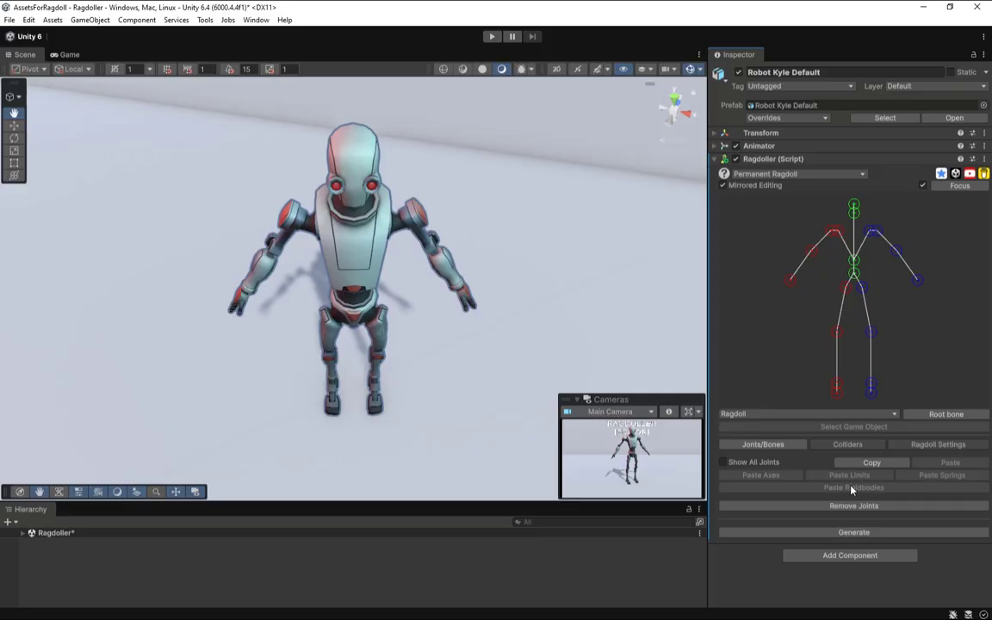
{"action": "left_click", "coordinate": [860, 507]}
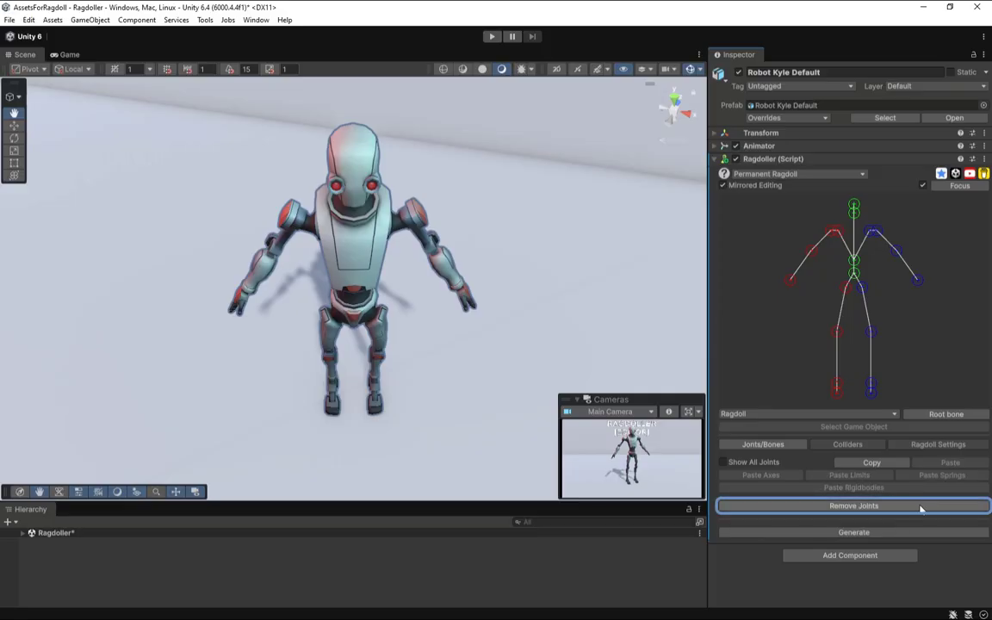
- Generate trial capsule colliders for the whole ragdoll, and remove all of them
{"action": "left_click", "coordinate": [881, 446]}
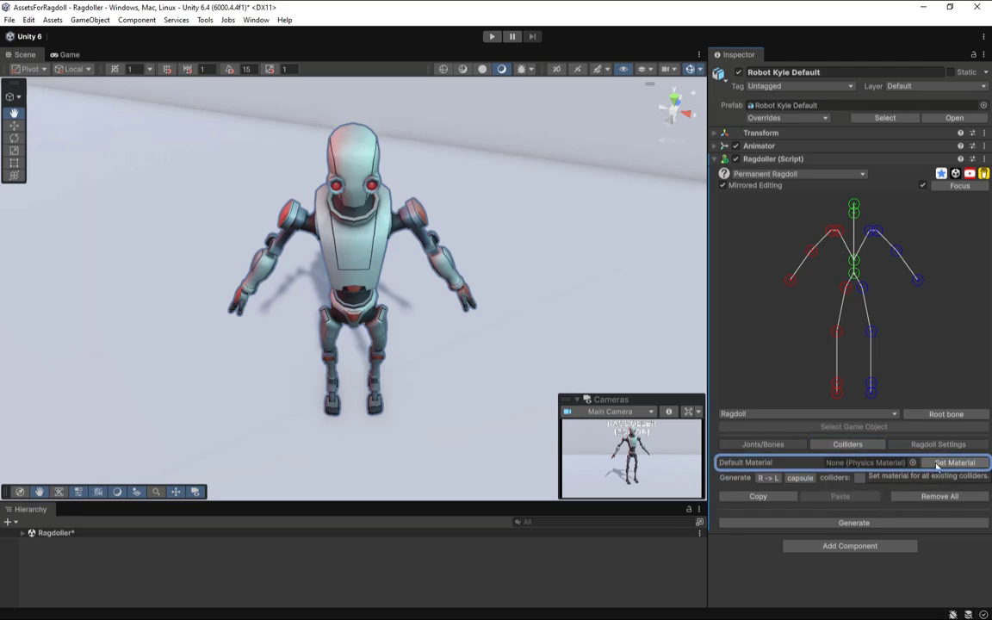
{"action": "left_click", "coordinate": [860, 478]}
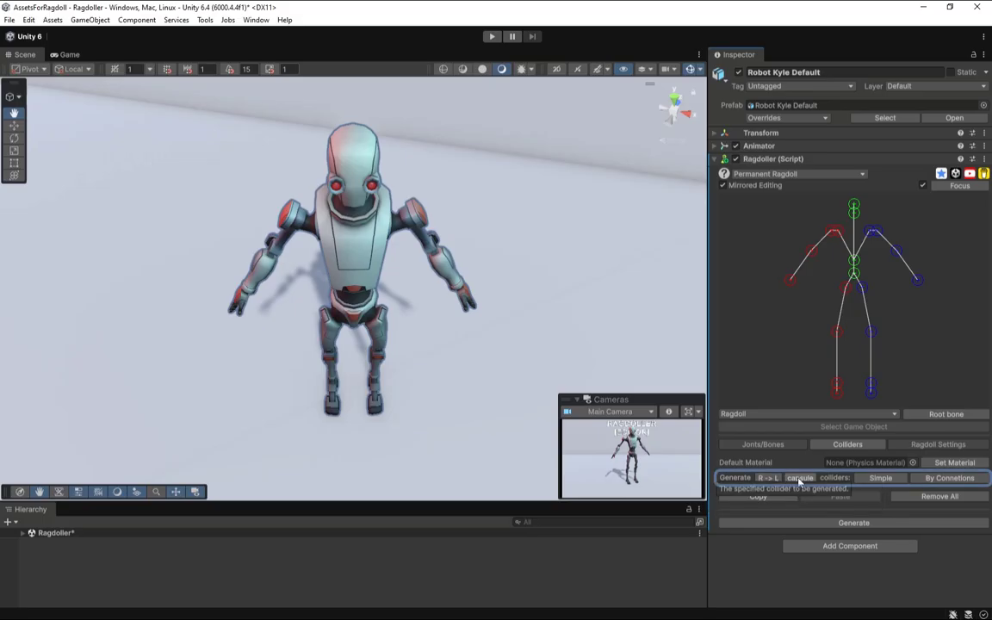
{"action": "left_click", "coordinate": [904, 479]}
{"action": "left_click", "coordinate": [919, 479]}
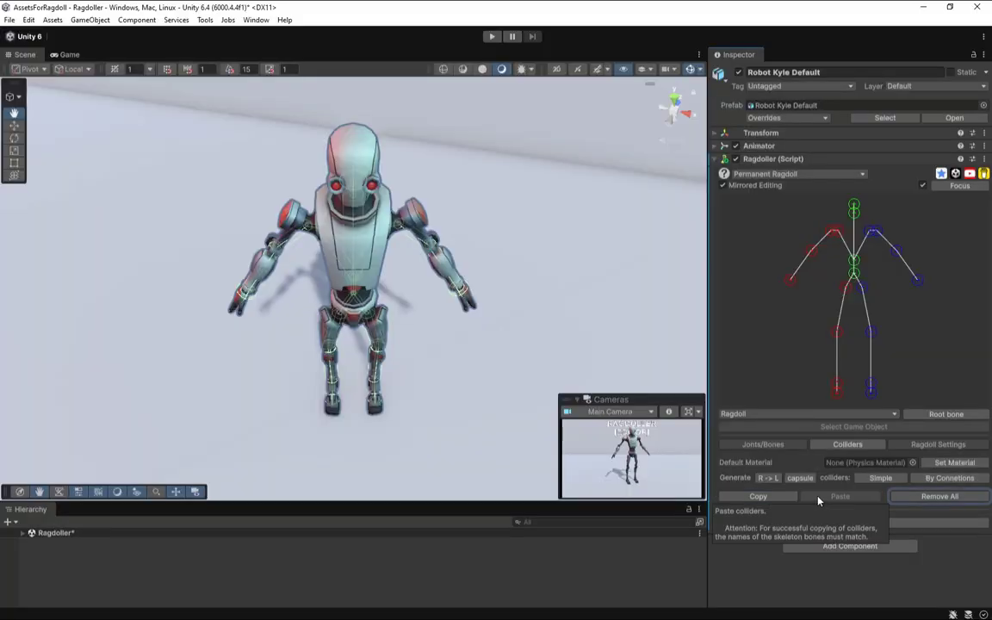
{"action": "left_click", "coordinate": [908, 499]}
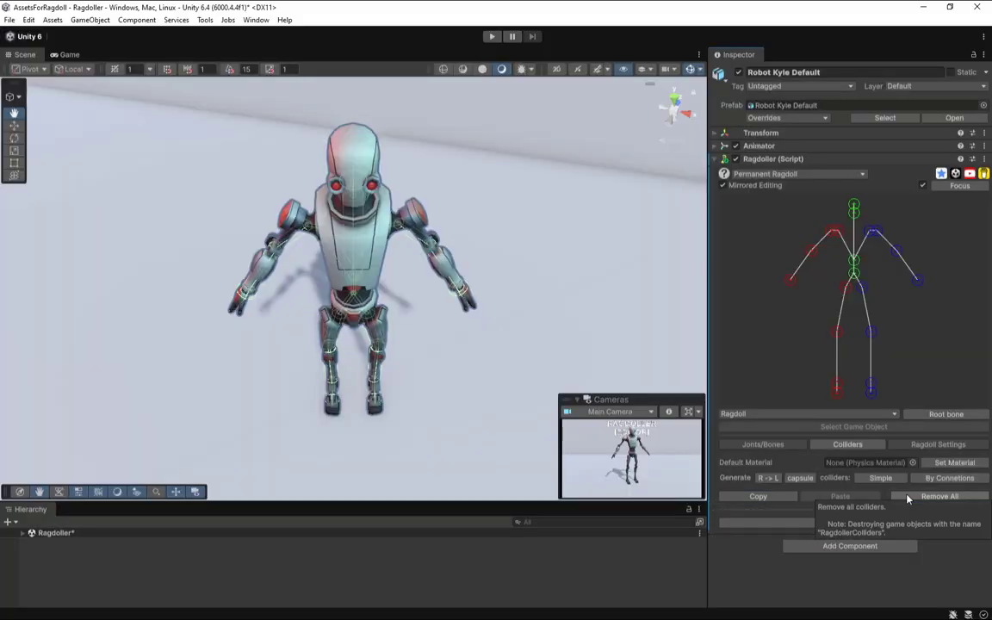
- Examine the ragdoll's rigidbody settings and the available collision detection modes
{"action": "left_click", "coordinate": [979, 450]}
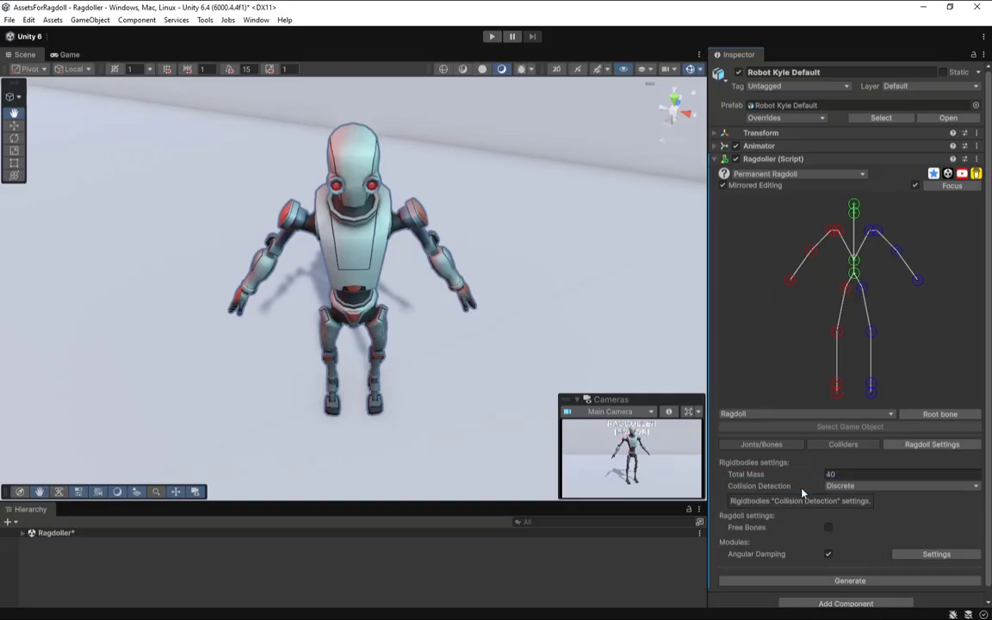
{"action": "left_click", "coordinate": [882, 488]}
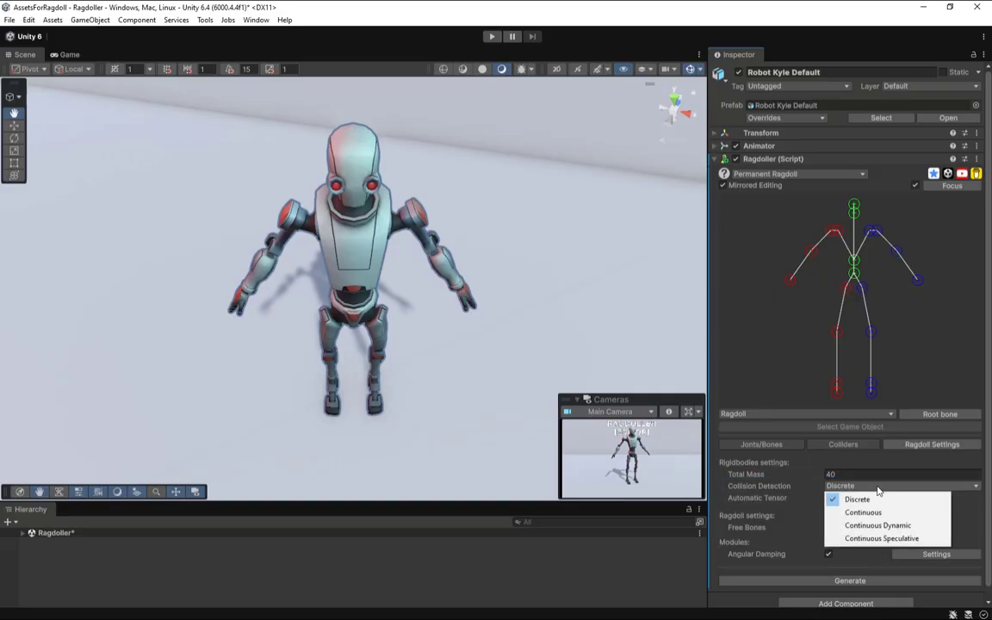
{"action": "left_click", "coordinate": [803, 502]}
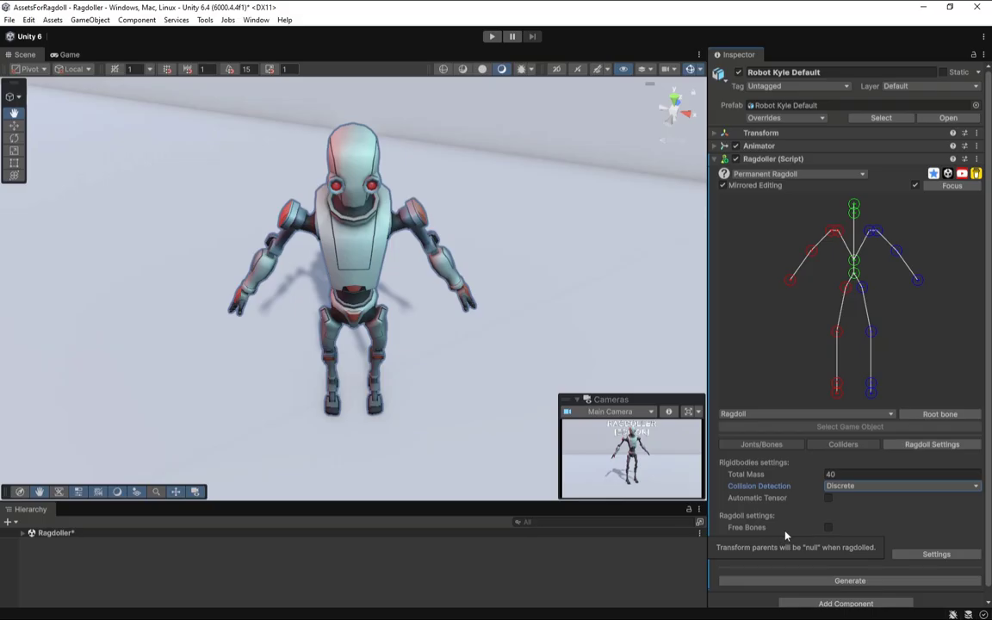
- Switch the ragdoll type to Blendable Ragdoll and review its ragdoll settings and modules
{"action": "left_click", "coordinate": [838, 175]}
{"action": "left_click", "coordinate": [818, 204]}
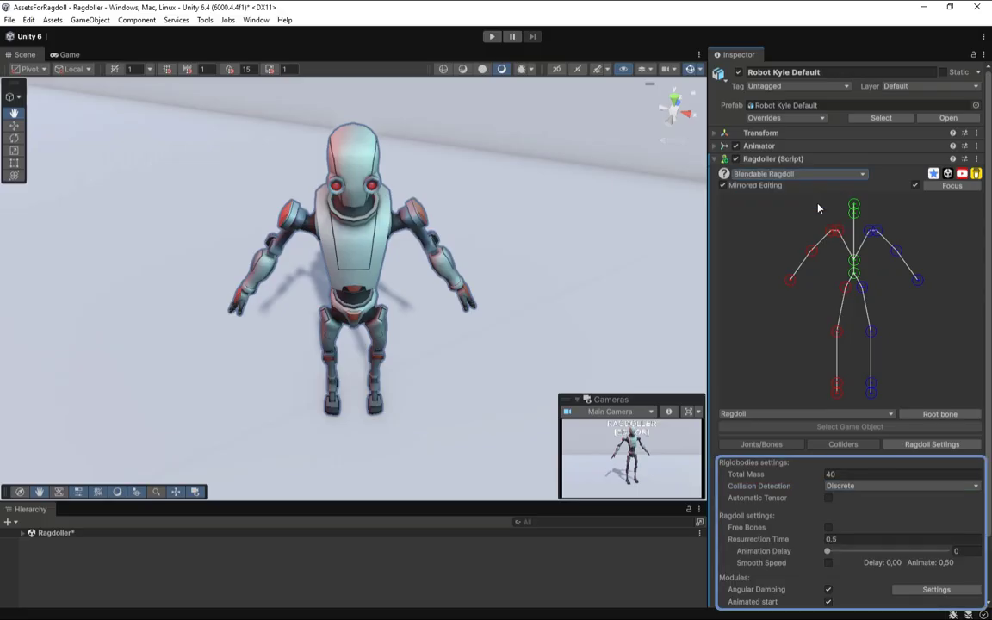
{"action": "scroll", "coordinate": [945, 472], "scroll_direction": "down", "scroll_amount": 2}
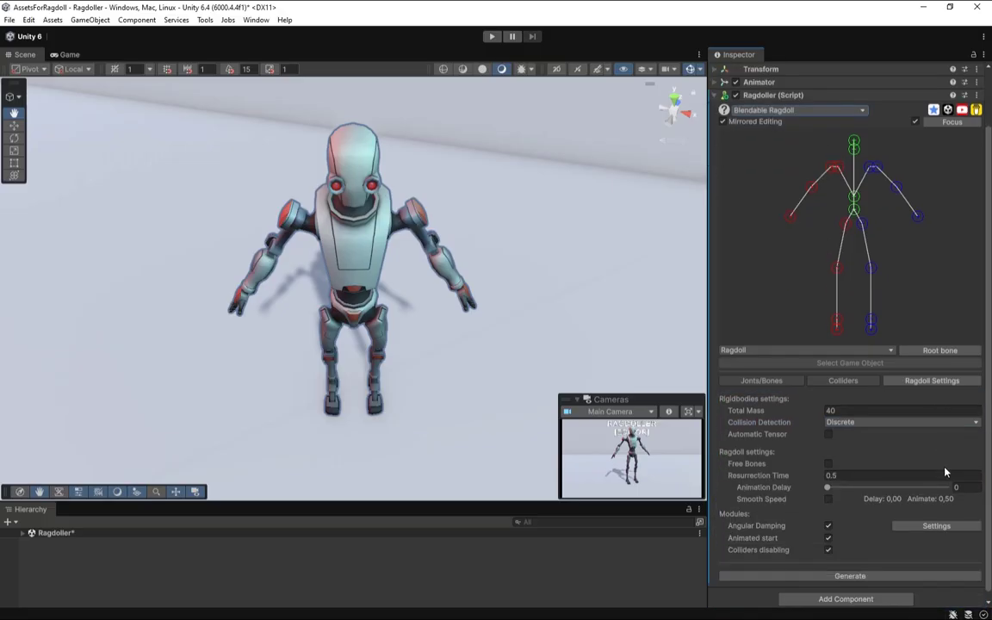
- Set the ragdoll type to Active Ragdoll, review its settings, and close the ragdoll settings
{"action": "left_click", "coordinate": [824, 111]}
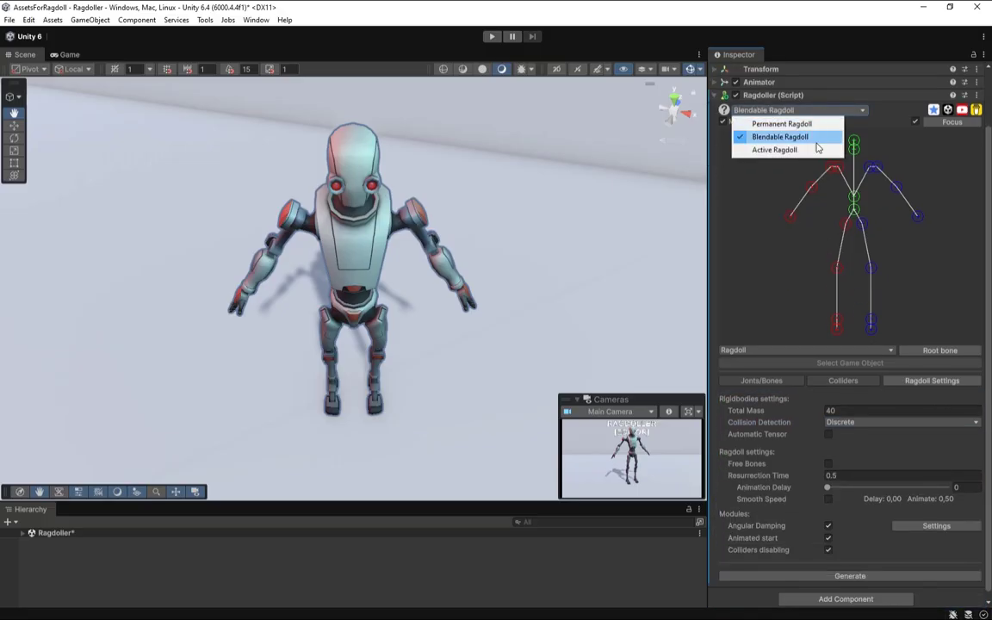
{"action": "left_click", "coordinate": [817, 149]}
{"action": "scroll", "coordinate": [944, 414], "scroll_direction": "down", "scroll_amount": 1}
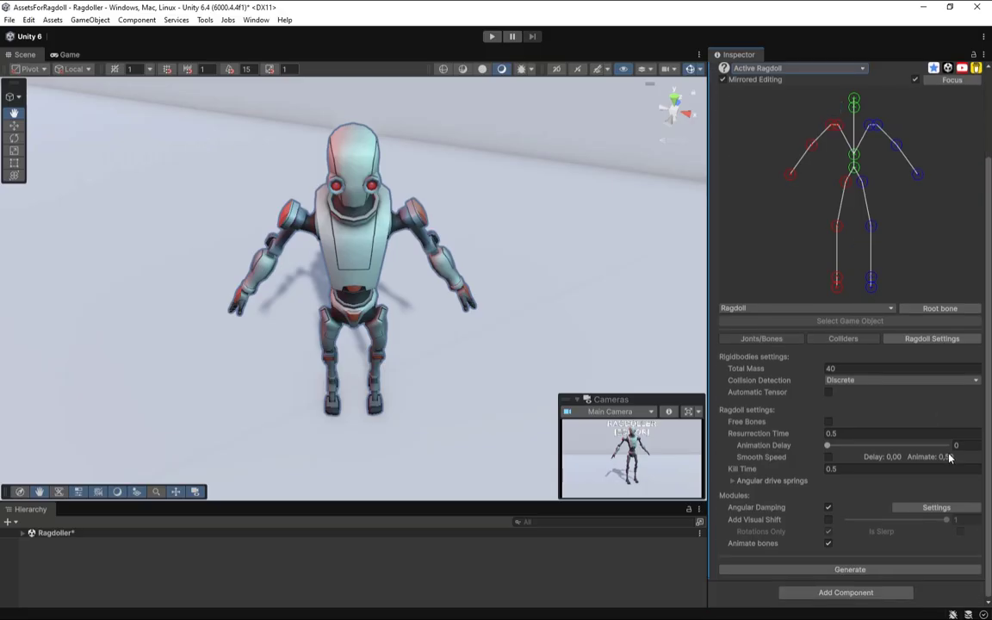
{"action": "left_click", "coordinate": [952, 339]}
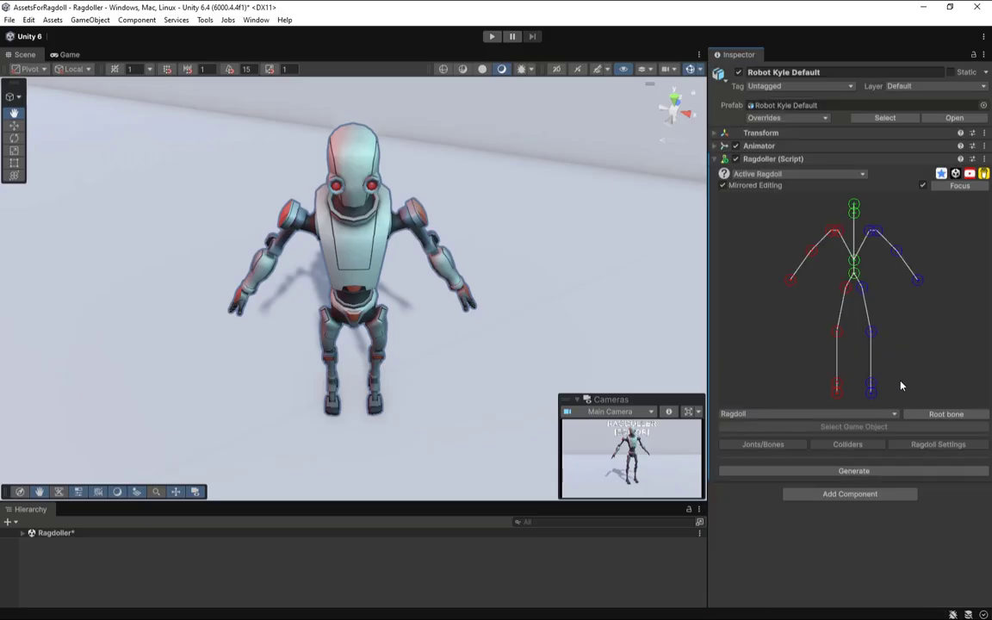
- Generate capsule colliders by connections for the whole robot, and generate the active ragdoll
{"action": "left_click", "coordinate": [867, 447]}
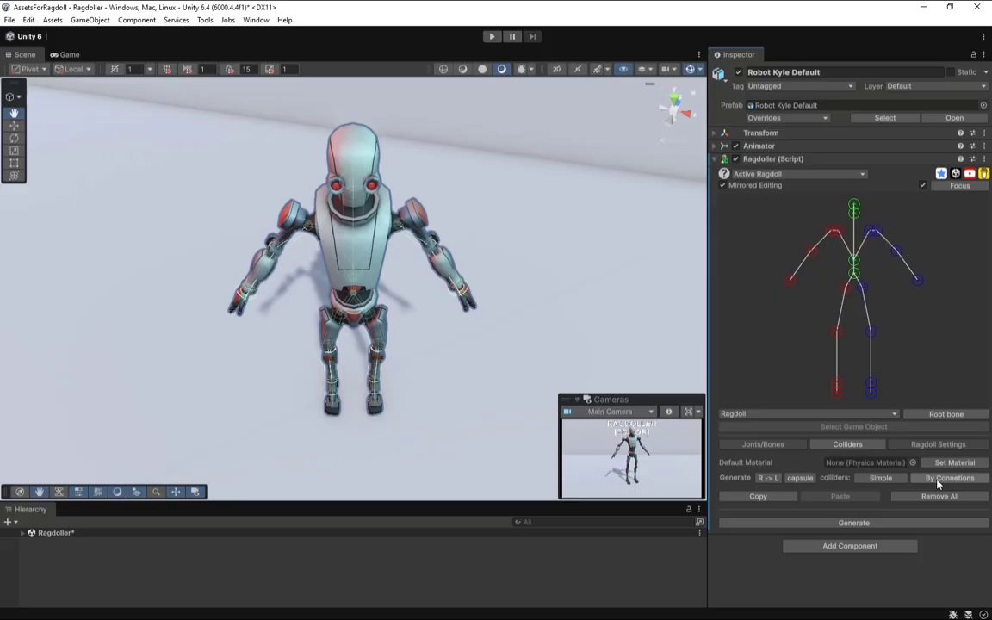
{"action": "left_click", "coordinate": [880, 446]}
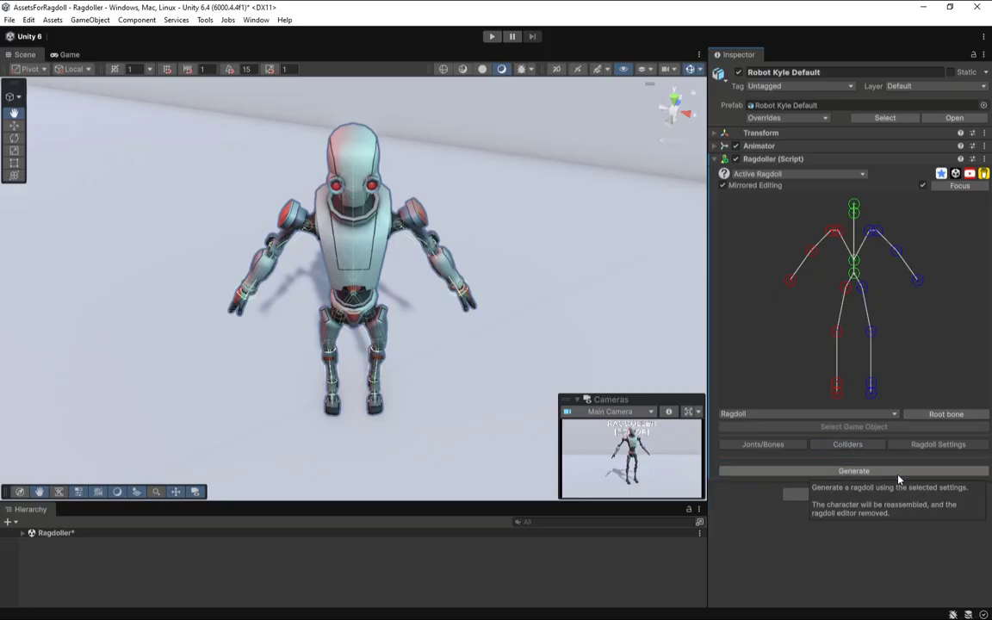
{"action": "left_click", "coordinate": [899, 474]}
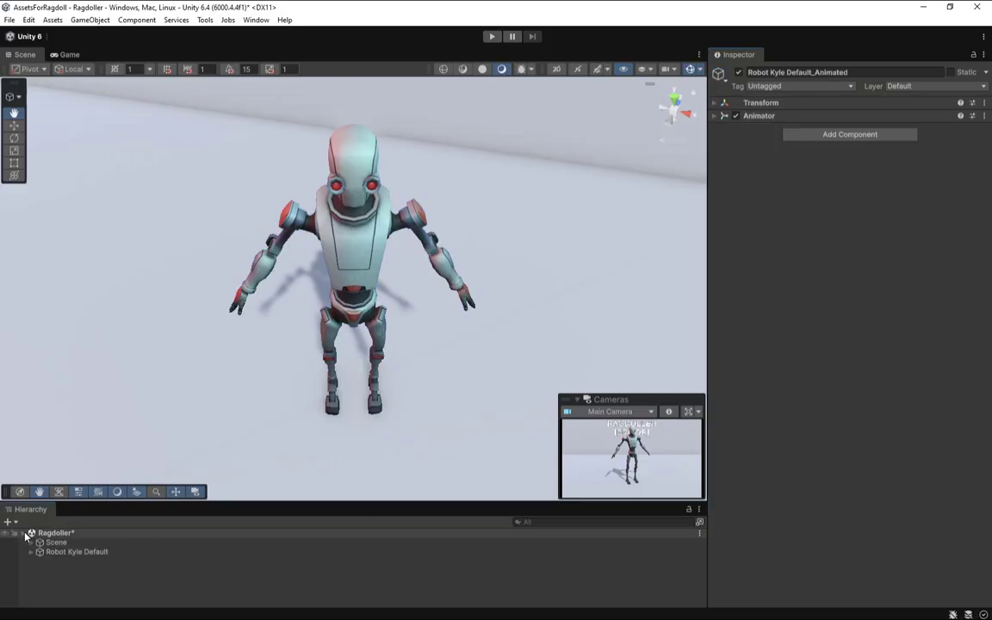
{"action": "left_click", "coordinate": [61, 554]}
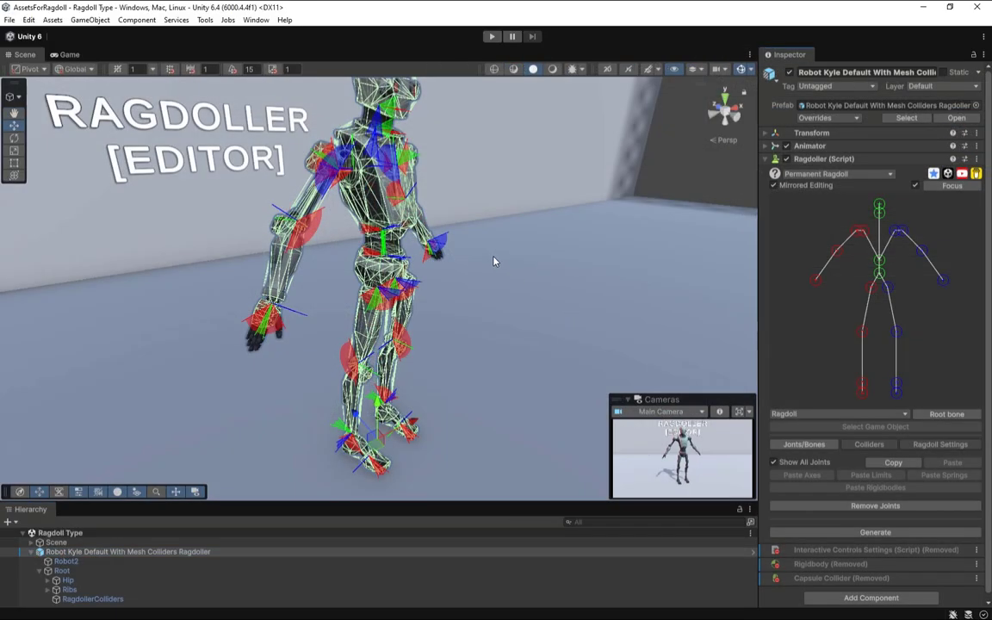
- Test the mesh-collider robot's Permanent Ragdoll in Play mode, pulling the fallen body upward
{"action": "left_click_drag", "start_coordinate": [494, 261], "coordinate": [254, 261], "text": "alt"}
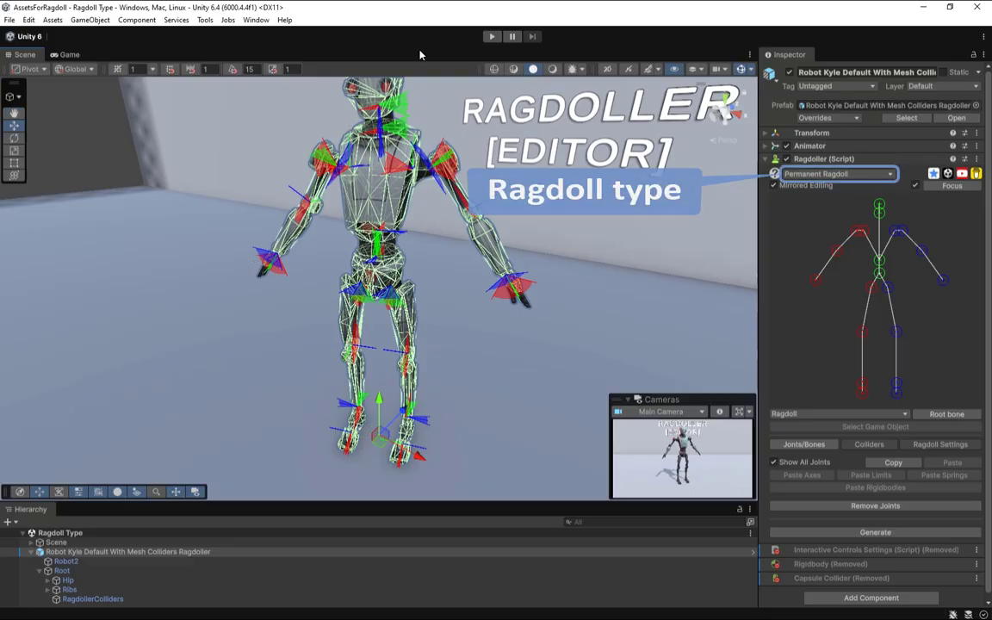
{"action": "left_click", "coordinate": [492, 36]}
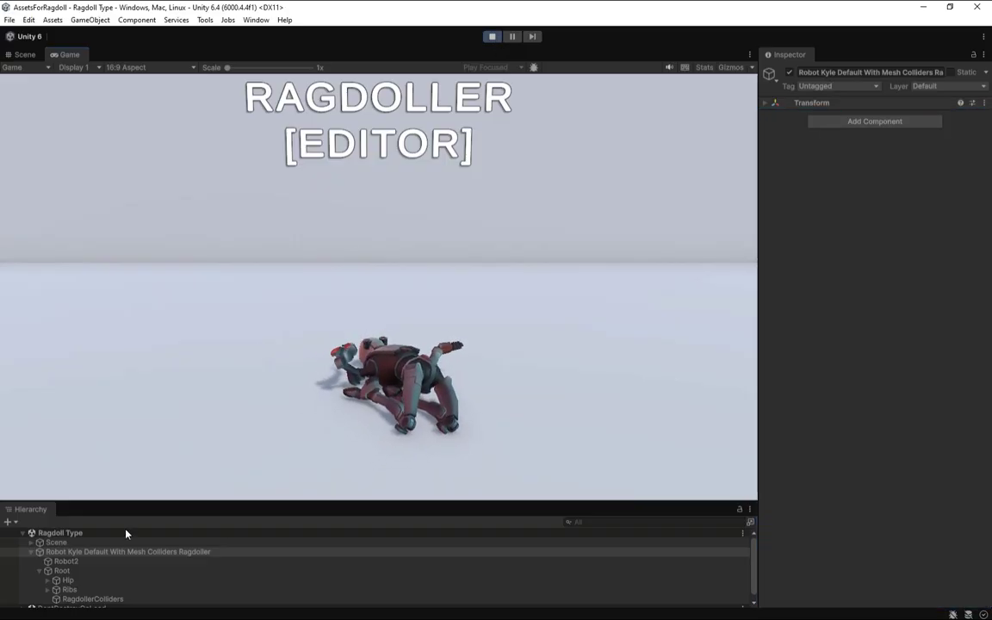
{"action": "left_click", "coordinate": [121, 553]}
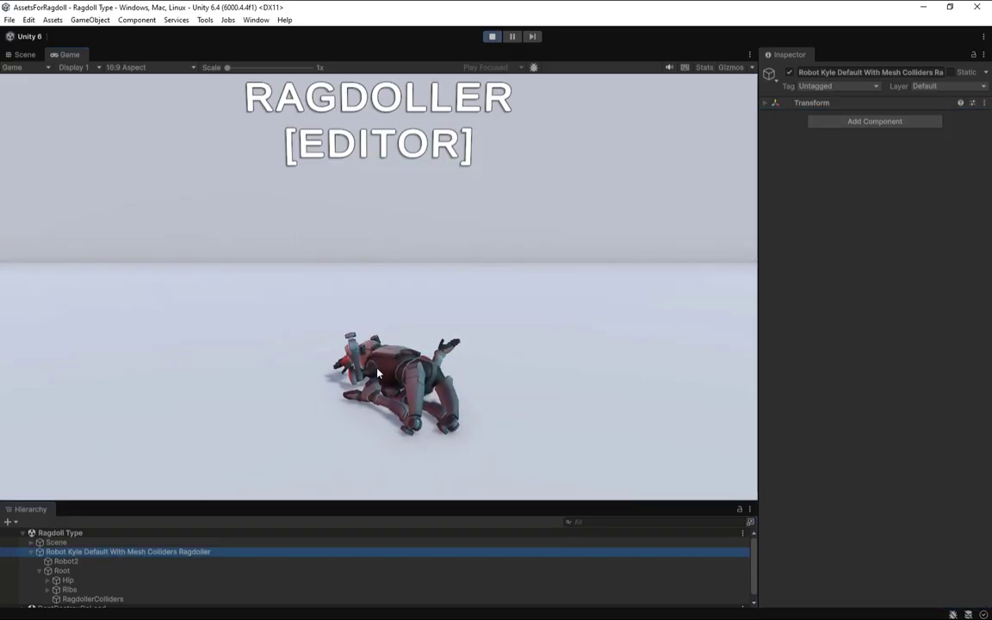
{"action": "left_click_drag", "start_coordinate": [379, 372], "coordinate": [388, 189]}
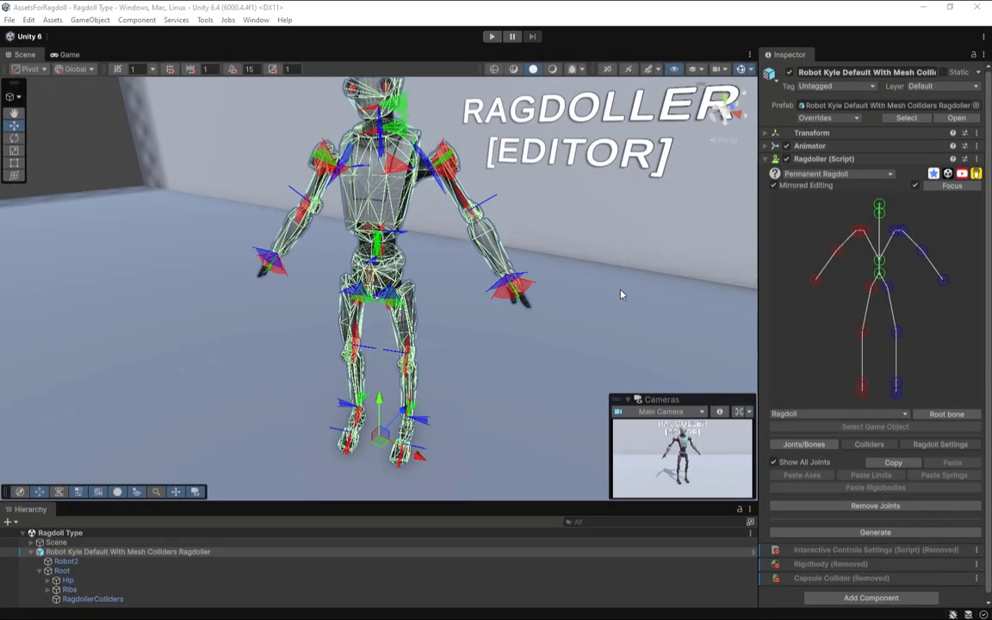
- Set the mesh-collider robot's ragdoll type to Blendable Ragdoll
{"action": "left_click", "coordinate": [818, 174]}
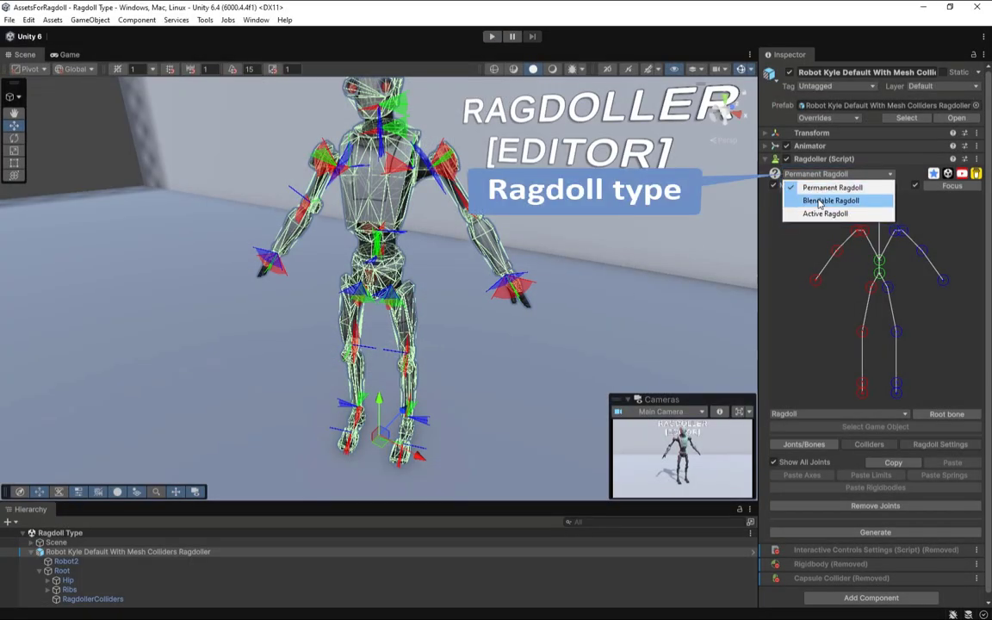
{"action": "left_click", "coordinate": [819, 202]}
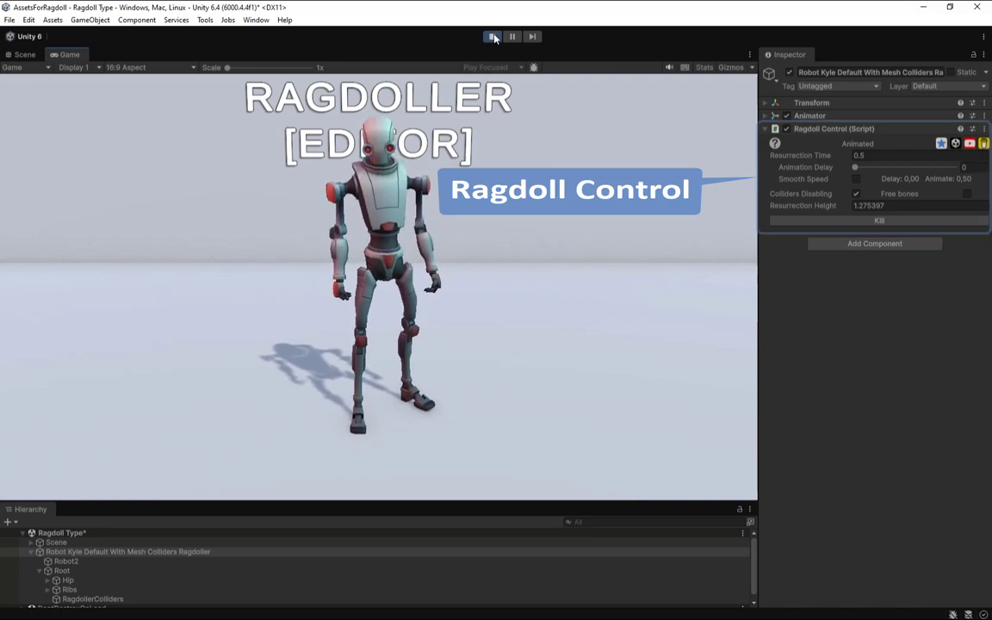
- Kill and resurrect the mesh-collider robot in Play mode to test its Blendable Ragdoll
{"action": "left_click", "coordinate": [818, 221]}
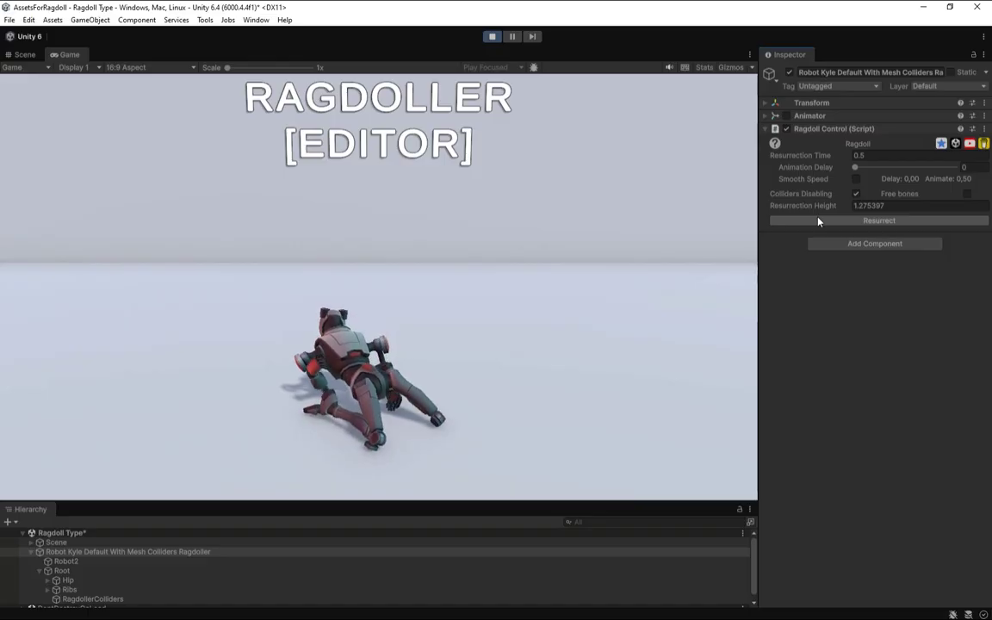
{"action": "left_click", "coordinate": [818, 222]}
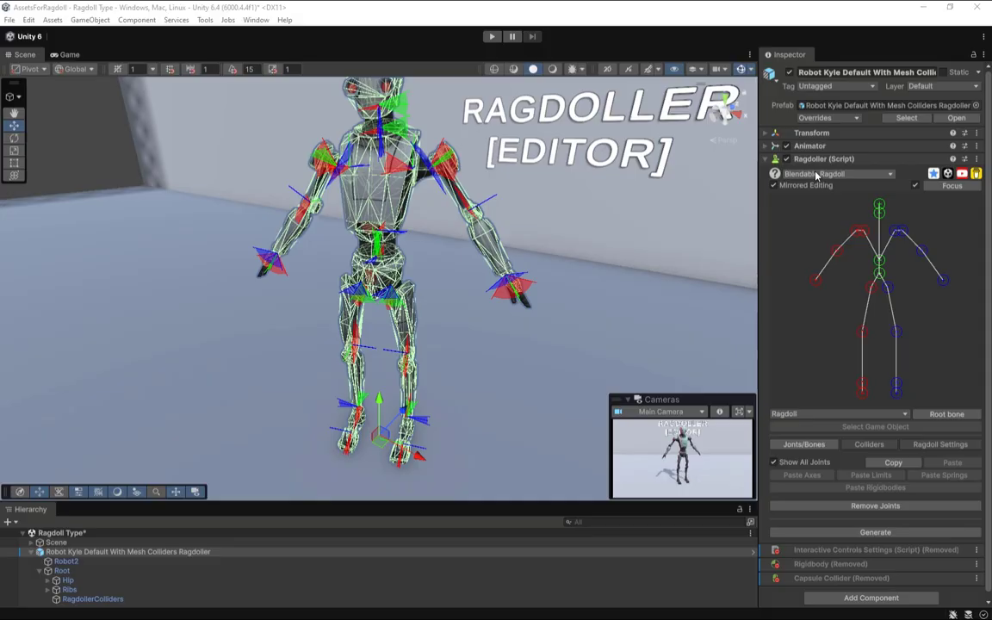
- Set the mesh-collider robot's ragdoll type to Active Ragdoll, and kill and resurrect the robot in Play mode
{"action": "left_click", "coordinate": [818, 175]}
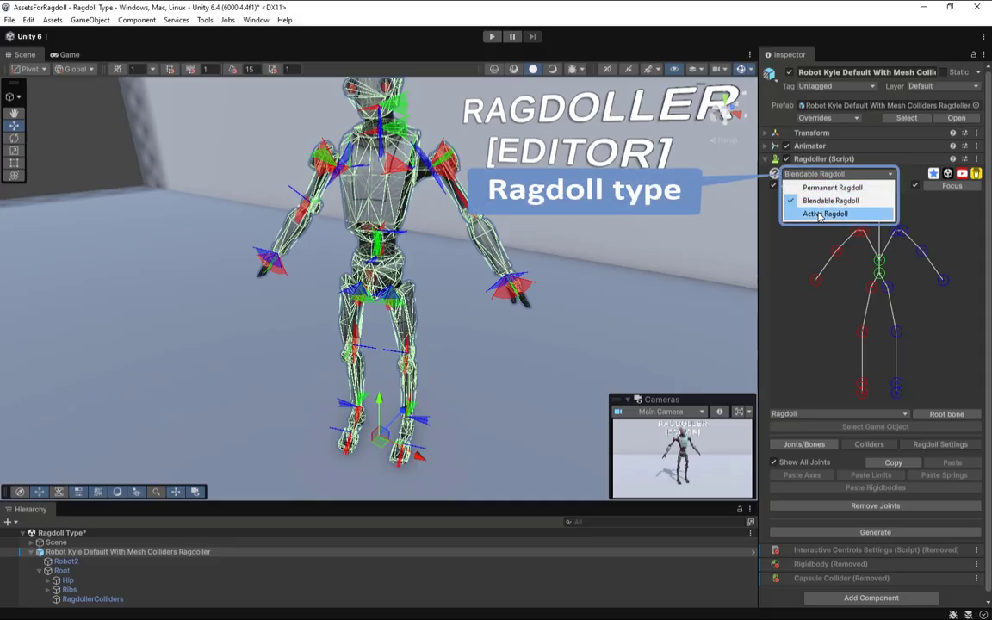
{"action": "left_click", "coordinate": [825, 214]}
{"action": "left_click", "coordinate": [492, 36]}
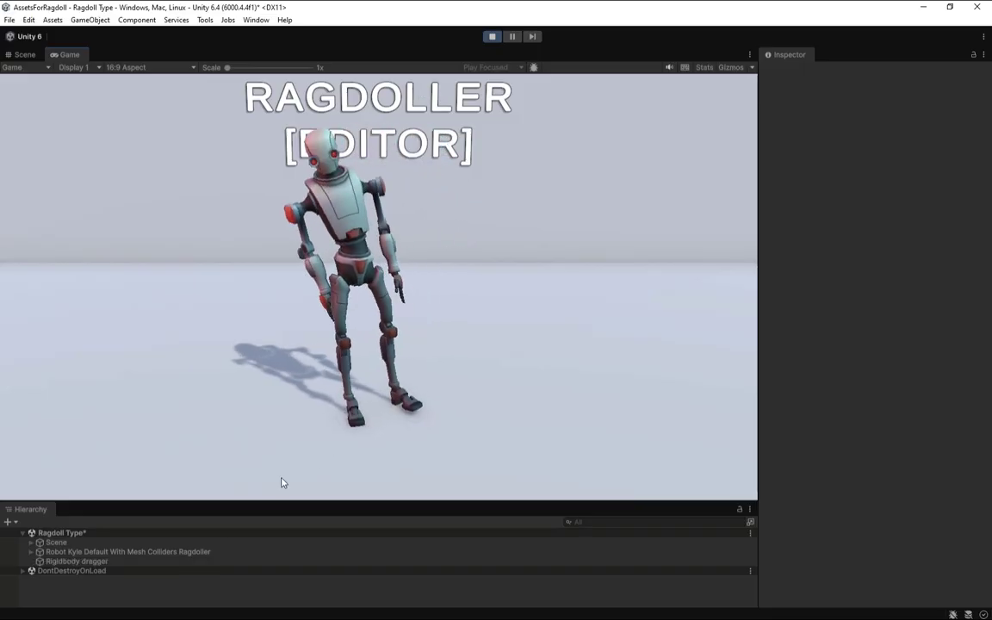
{"action": "left_click", "coordinate": [140, 555]}
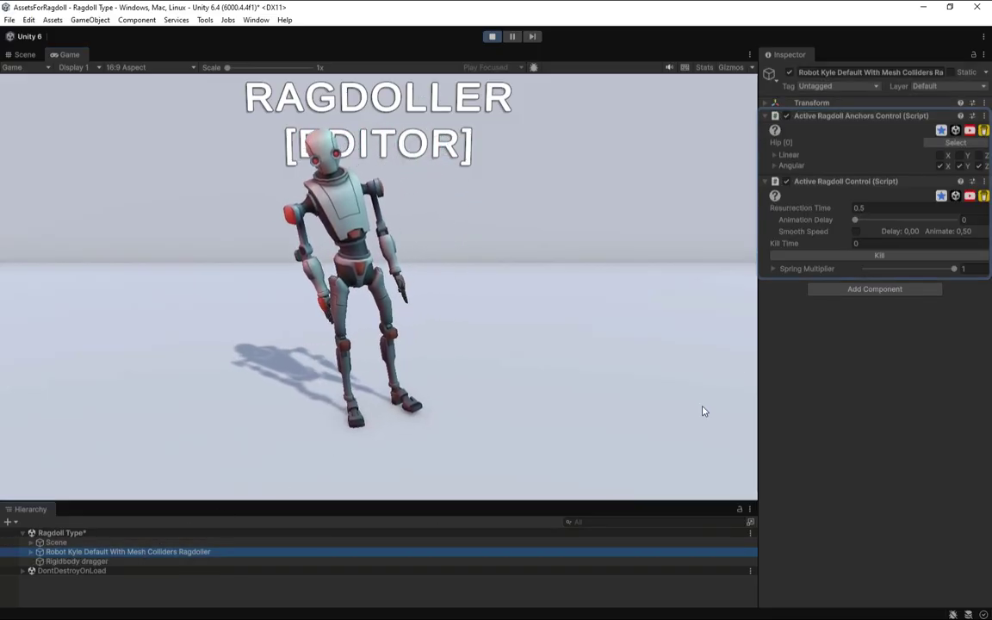
{"action": "left_click", "coordinate": [880, 255]}
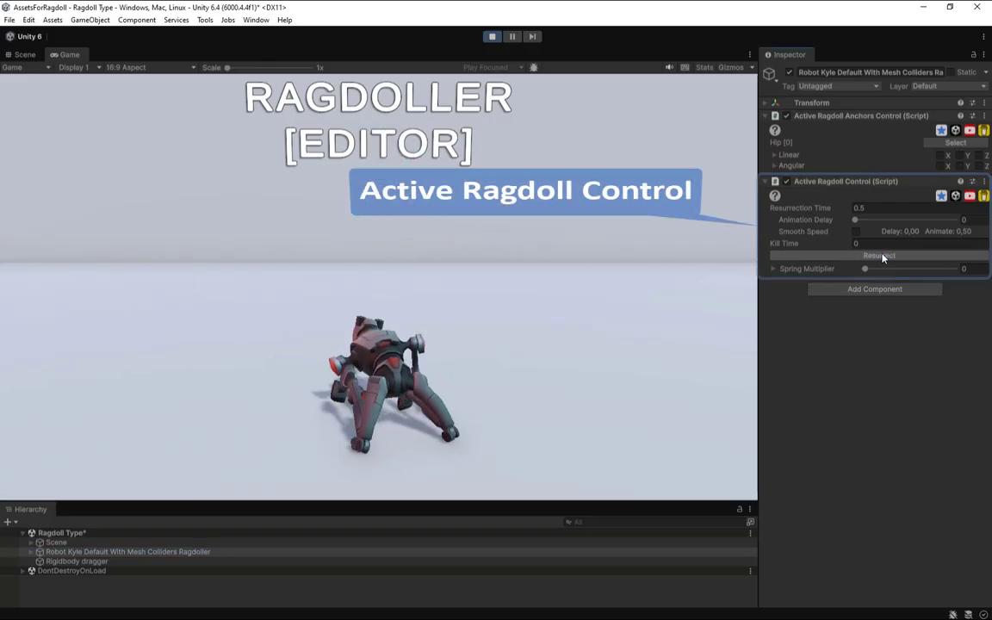
{"action": "left_click", "coordinate": [880, 256]}
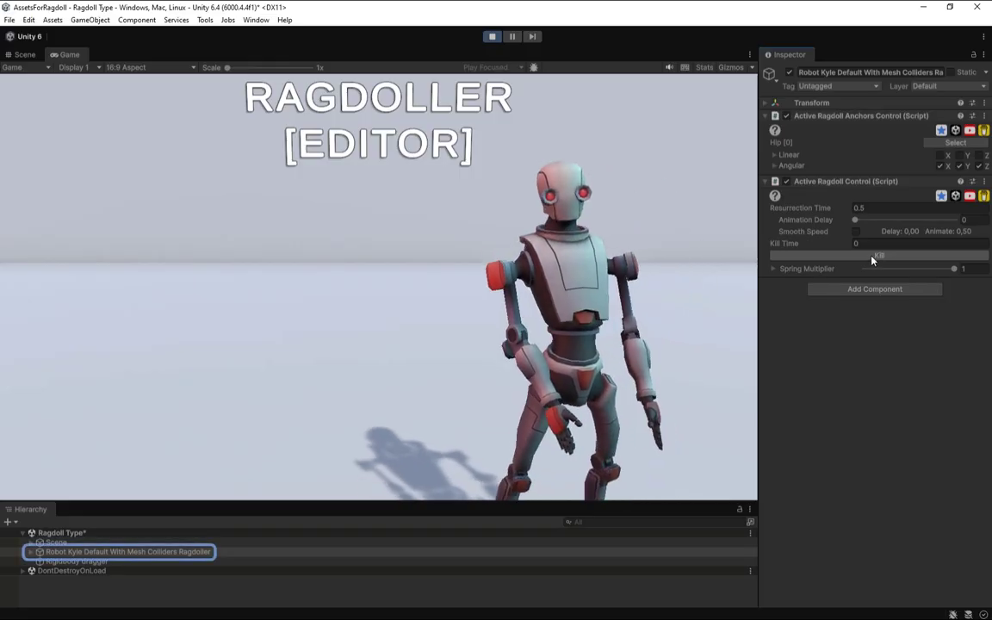
- Expand the active ragdoll's hierarchy and examine its Animated and Physical bone structures
{"action": "left_click", "coordinate": [30, 553]}
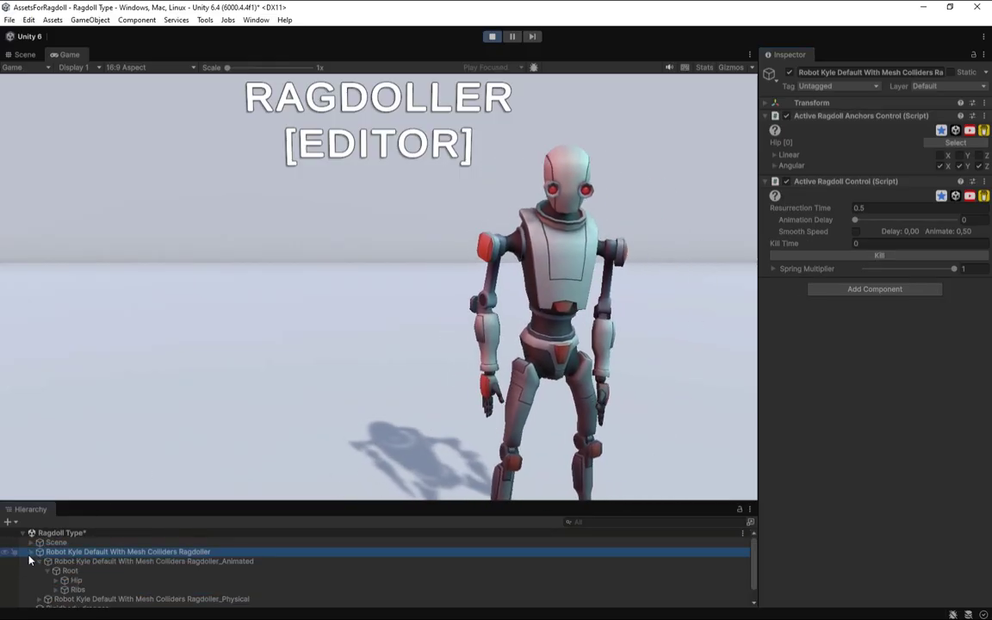
{"action": "scroll", "coordinate": [33, 595], "scroll_direction": "down", "scroll_amount": 1}
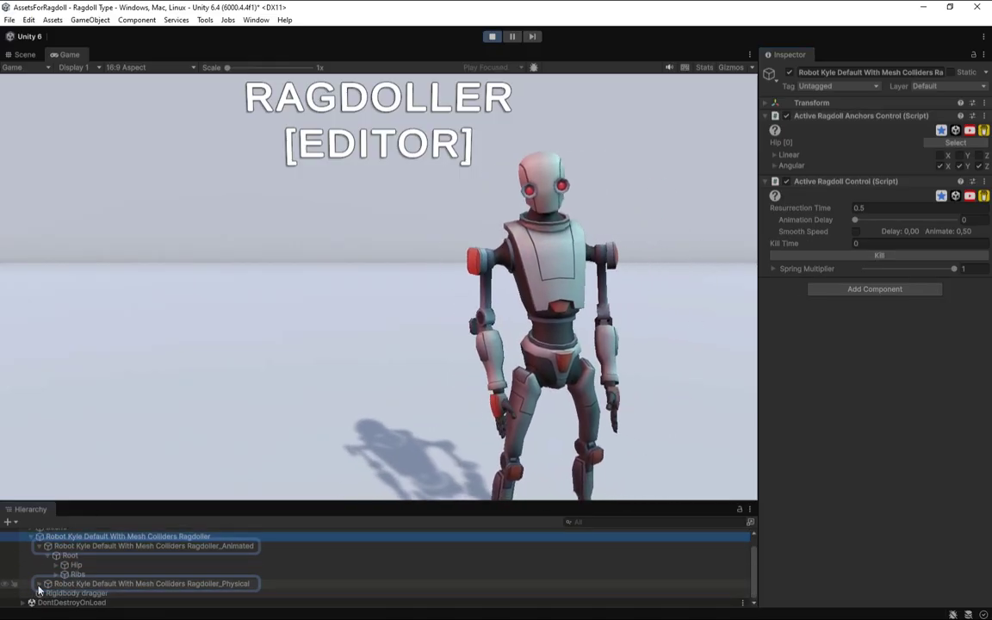
{"action": "left_click", "coordinate": [39, 585]}
{"action": "left_click_drag", "start_coordinate": [160, 509], "coordinate": [173, 403]}
{"action": "left_click", "coordinate": [47, 521]}
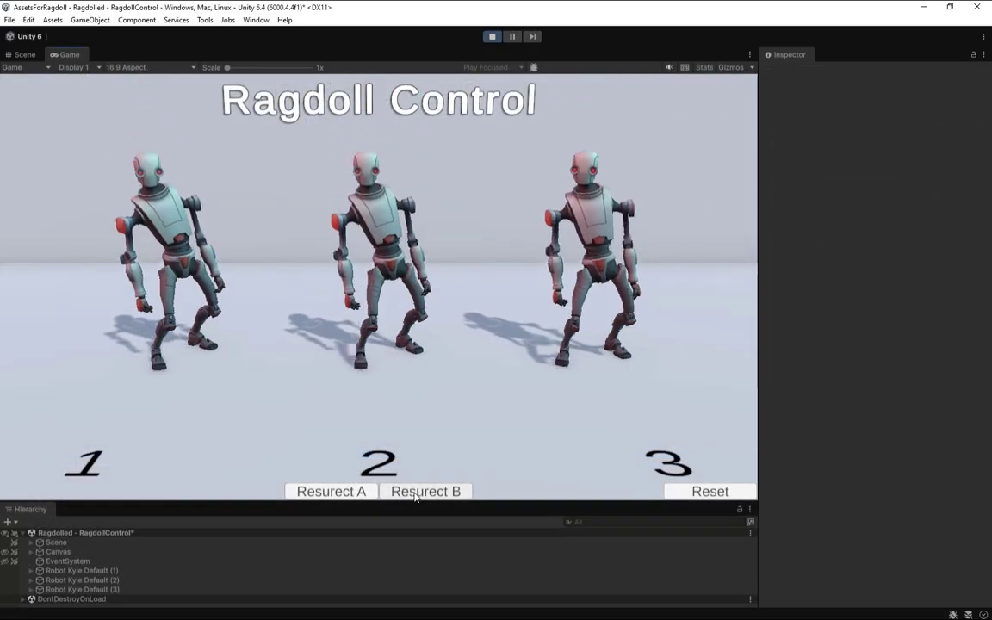
- In the Ragdoll Control scenes, resurrect the three robots with variant B, and kill and resurrect robots 1 and 2 individually
{"action": "left_click", "coordinate": [414, 493]}
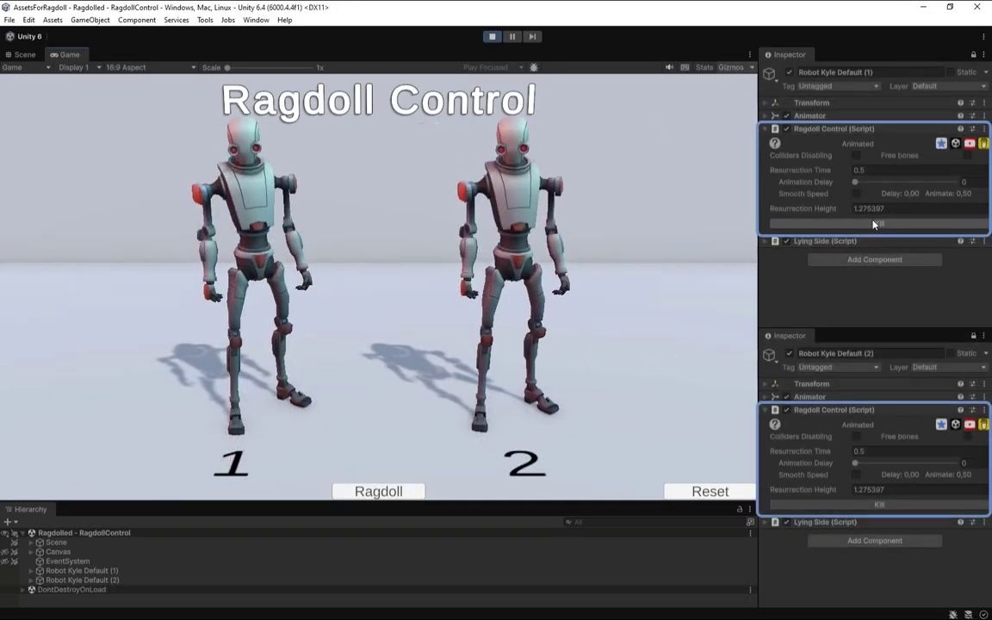
{"action": "left_click", "coordinate": [880, 223]}
{"action": "left_click", "coordinate": [878, 509]}
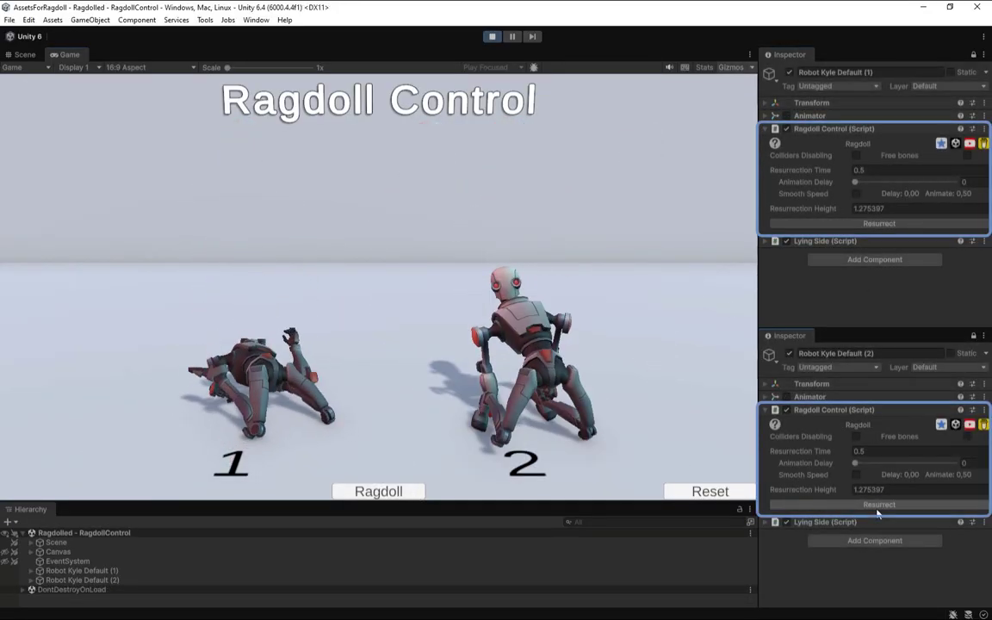
{"action": "left_click", "coordinate": [880, 505]}
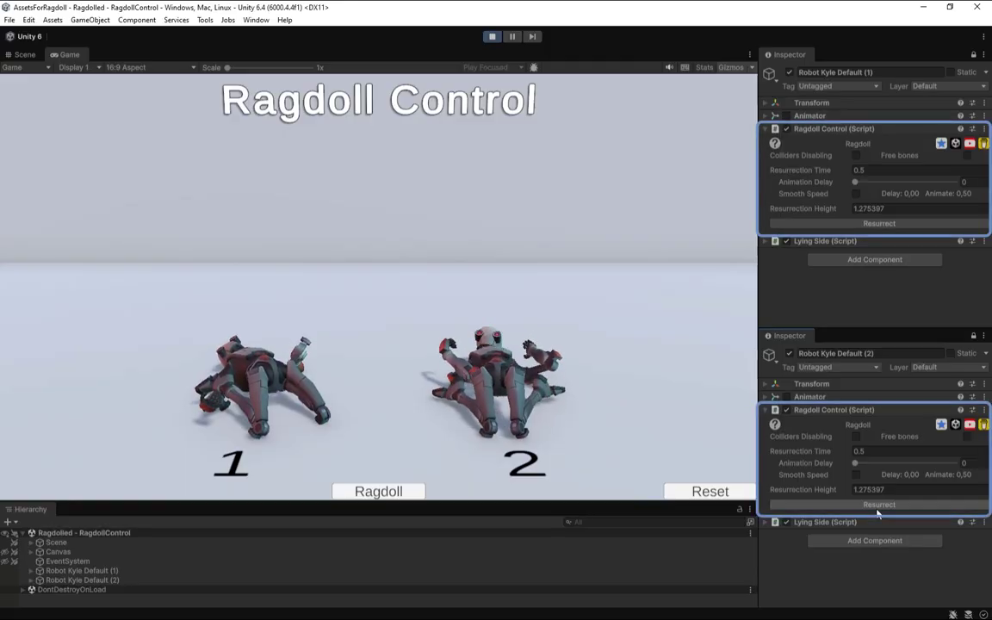
{"action": "left_click", "coordinate": [879, 223]}
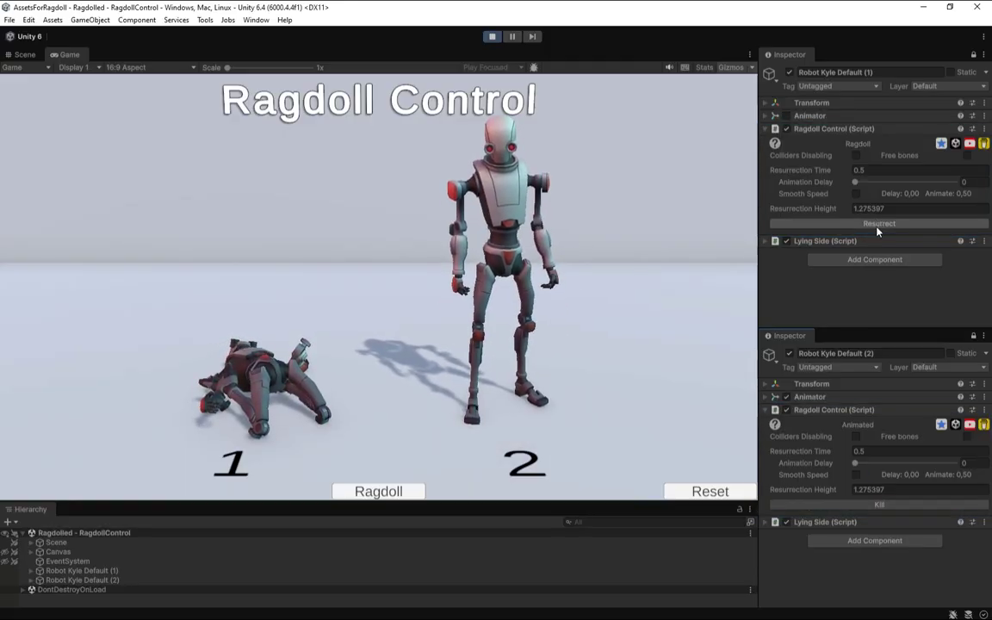
- Show both robots' colliders, enable Colliders Disabling on robot 1, and test both with Ragdoll and Resurrect B
{"action": "left_click", "coordinate": [148, 571]}
{"action": "left_click", "coordinate": [147, 581], "text": "shift"}
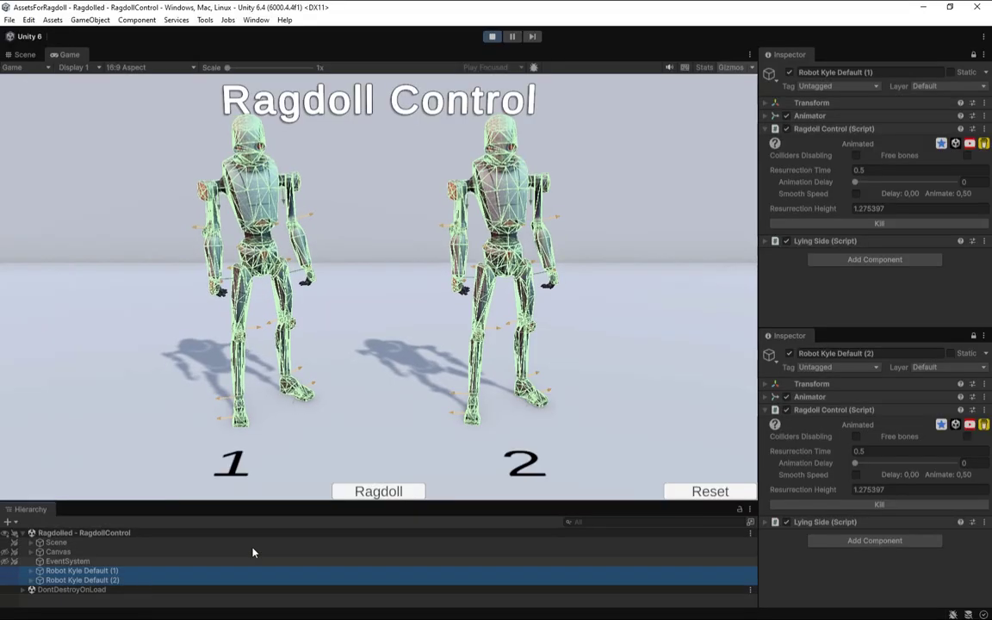
{"action": "left_click", "coordinate": [859, 159]}
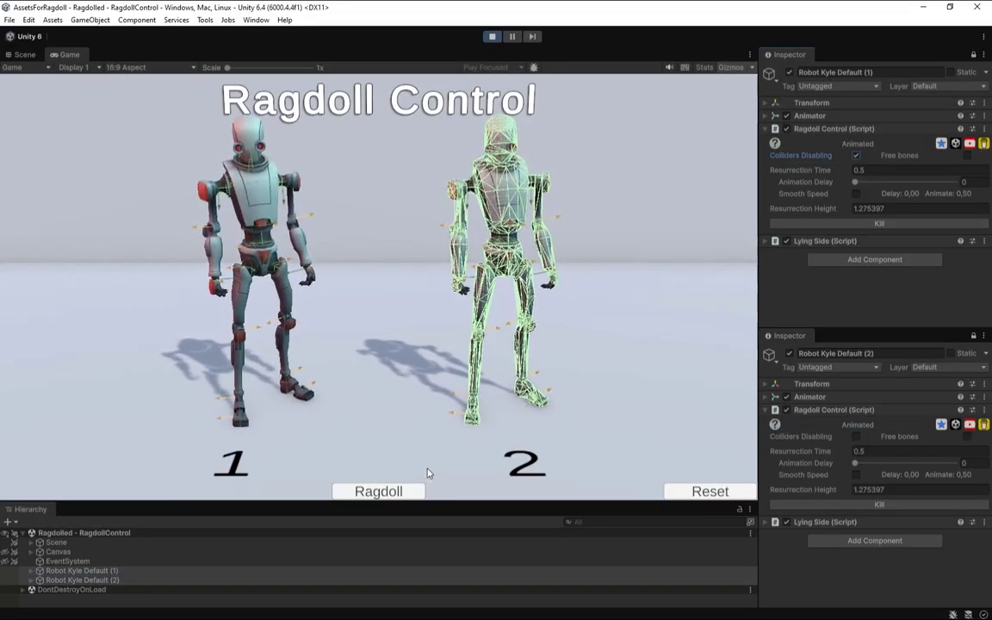
{"action": "left_click", "coordinate": [395, 493]}
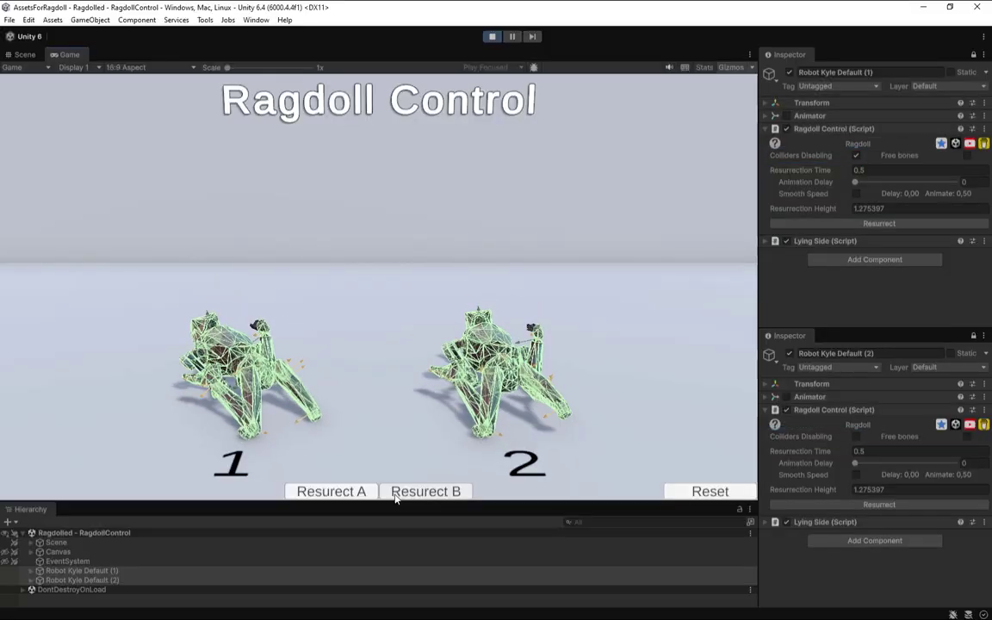
{"action": "left_click", "coordinate": [395, 493]}
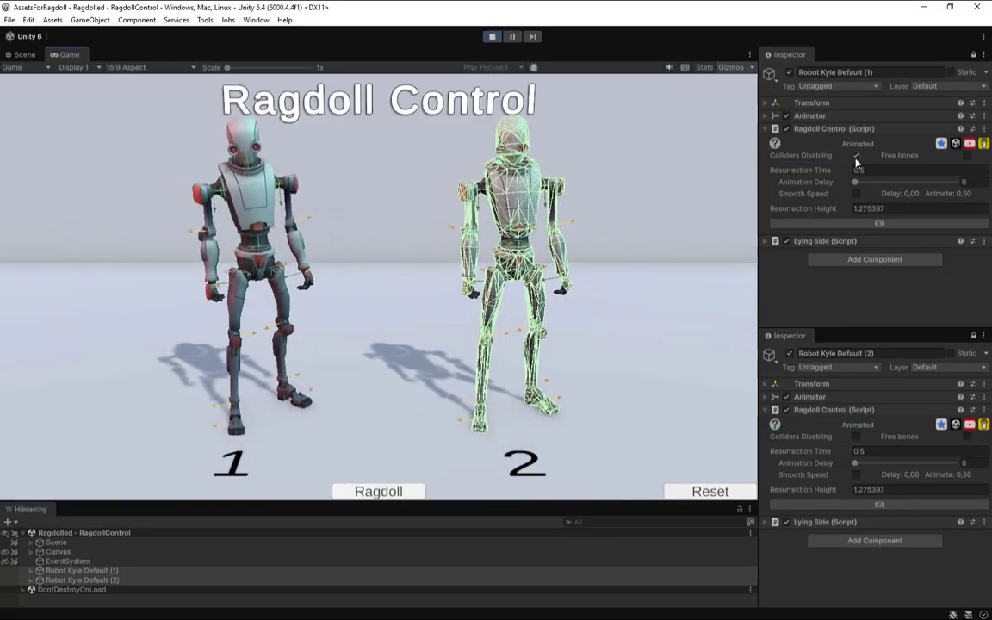
- Turn off Colliders Disabling and enable Free bones on robot 1, expand its hierarchy, and turn both robots into ragdolls
{"action": "left_click", "coordinate": [855, 155]}
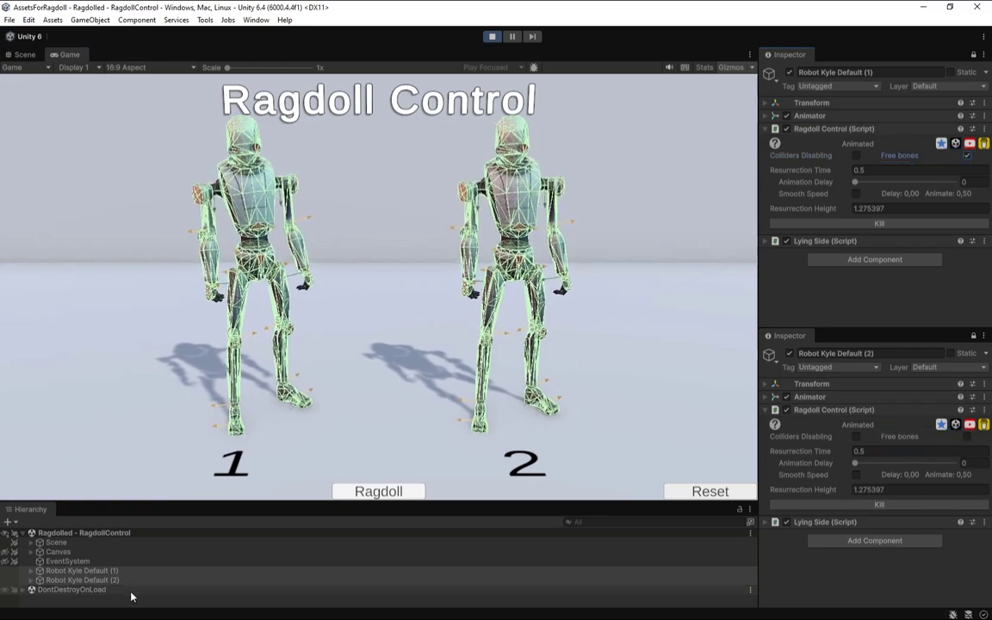
{"action": "left_click", "coordinate": [31, 572]}
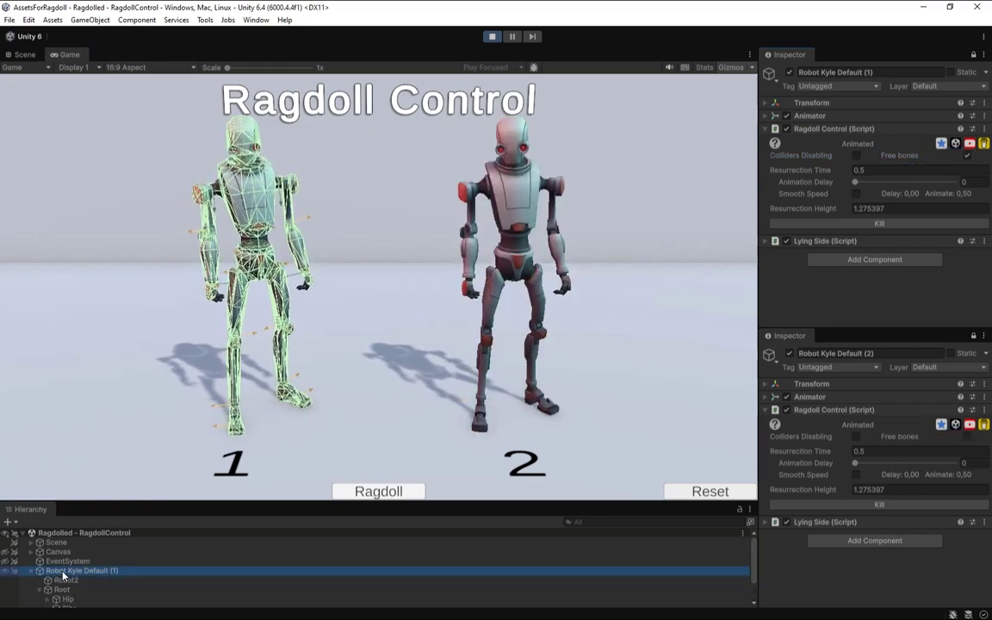
{"action": "scroll", "coordinate": [80, 537], "scroll_direction": "down", "scroll_amount": 2}
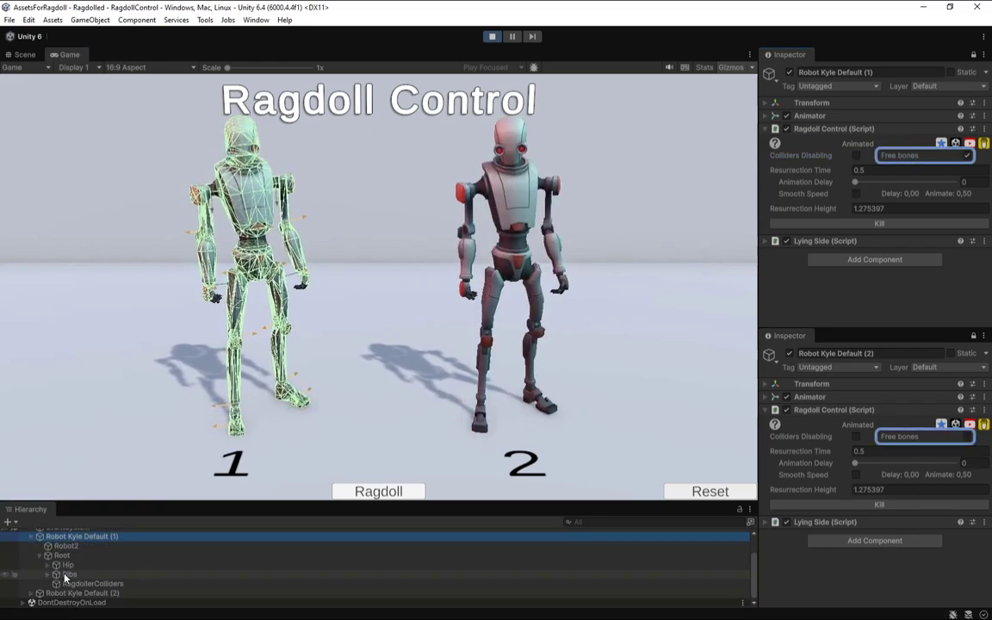
{"action": "left_click", "coordinate": [383, 492]}
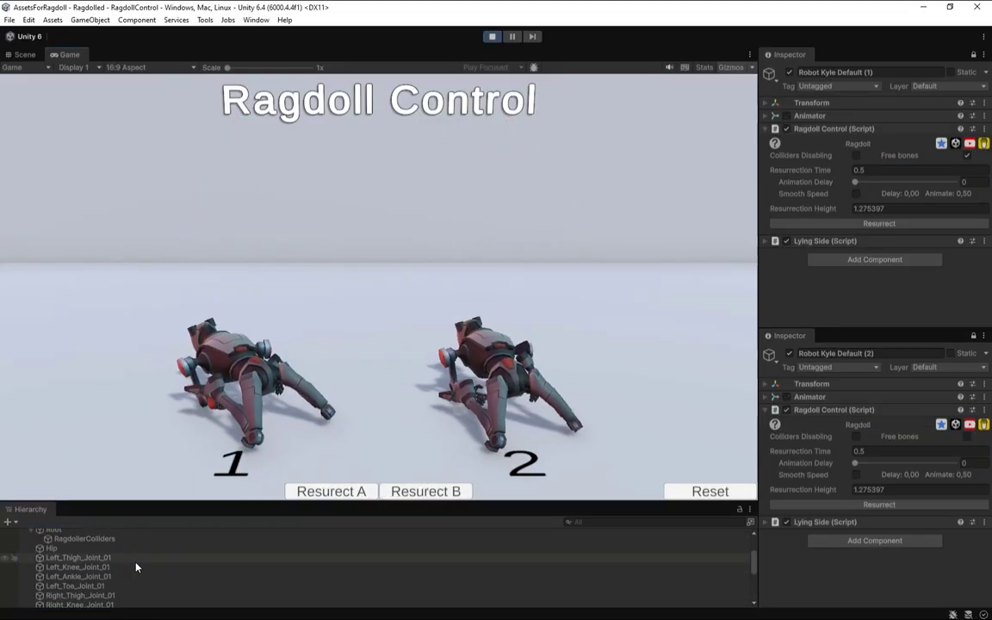
- Examine robot 1's individual freed bones in the hierarchy, resurrect both robots with variant B, and collapse robot 1's hierarchy
{"action": "left_click", "coordinate": [135, 563]}
{"action": "left_click", "coordinate": [108, 597]}
{"action": "scroll", "coordinate": [108, 598], "scroll_direction": "down", "scroll_amount": 1}
{"action": "left_click", "coordinate": [108, 598]}
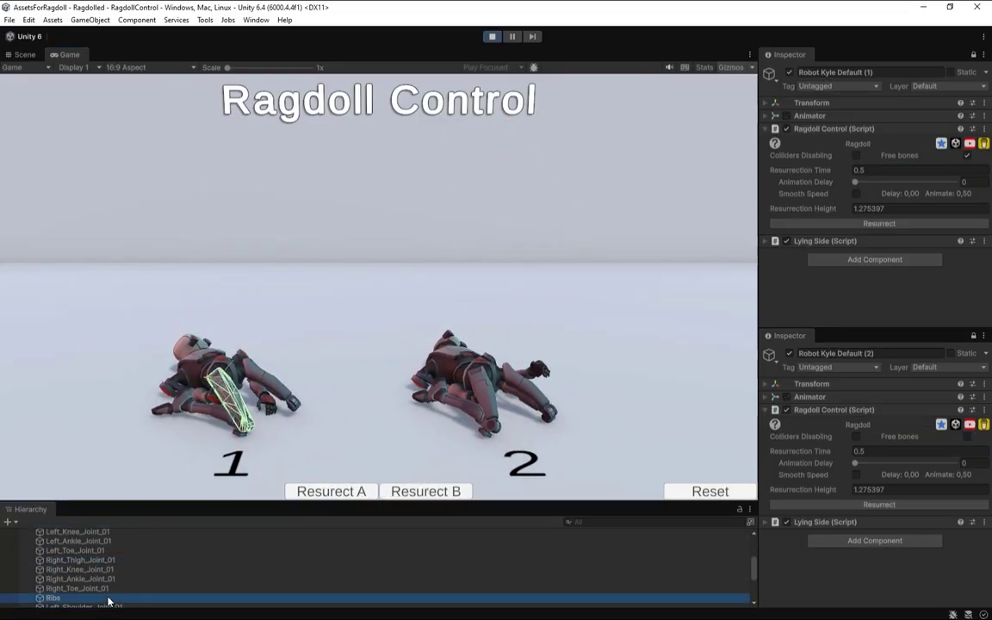
{"action": "scroll", "coordinate": [108, 601], "scroll_direction": "down", "scroll_amount": 1}
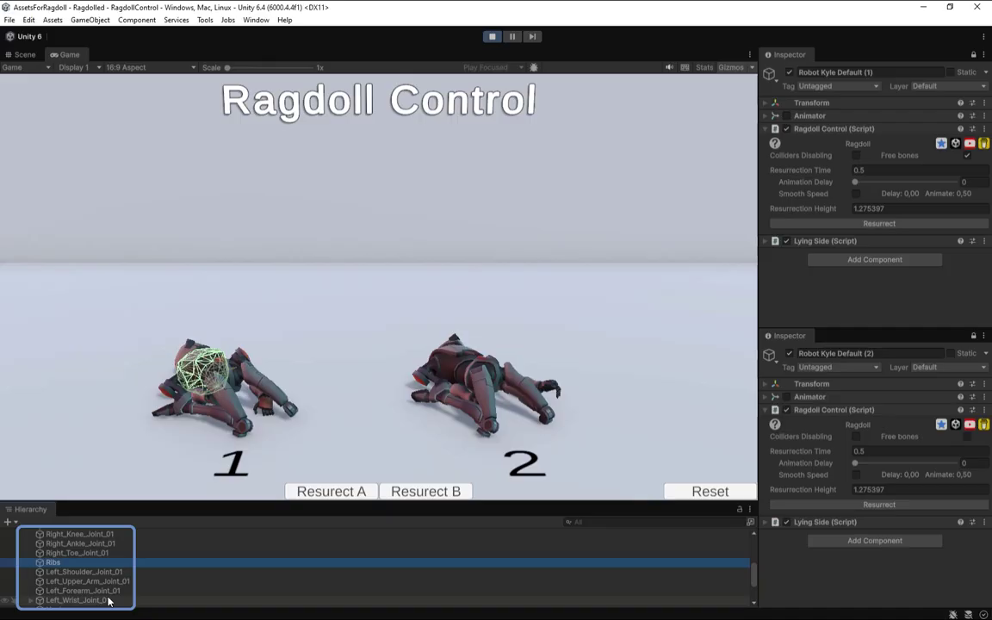
{"action": "left_click", "coordinate": [429, 492]}
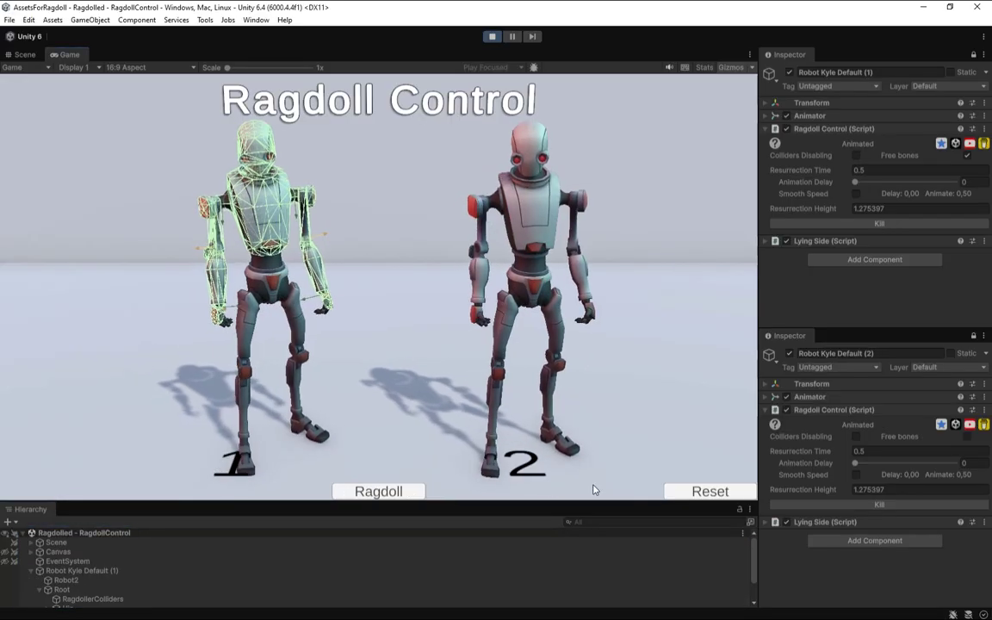
{"action": "scroll", "coordinate": [97, 579], "scroll_direction": "down", "scroll_amount": 1}
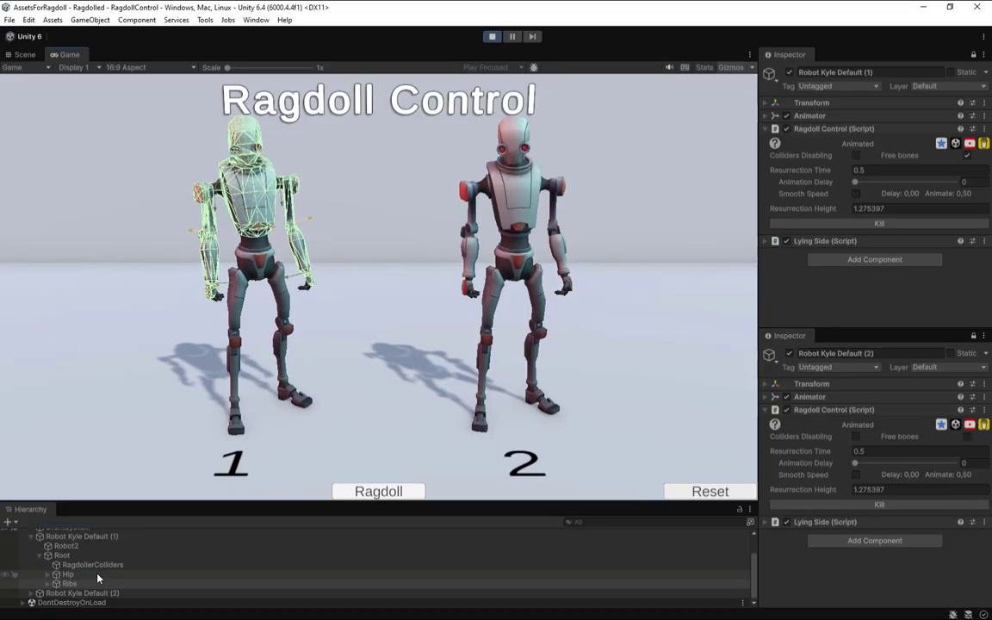
{"action": "left_click", "coordinate": [30, 539]}
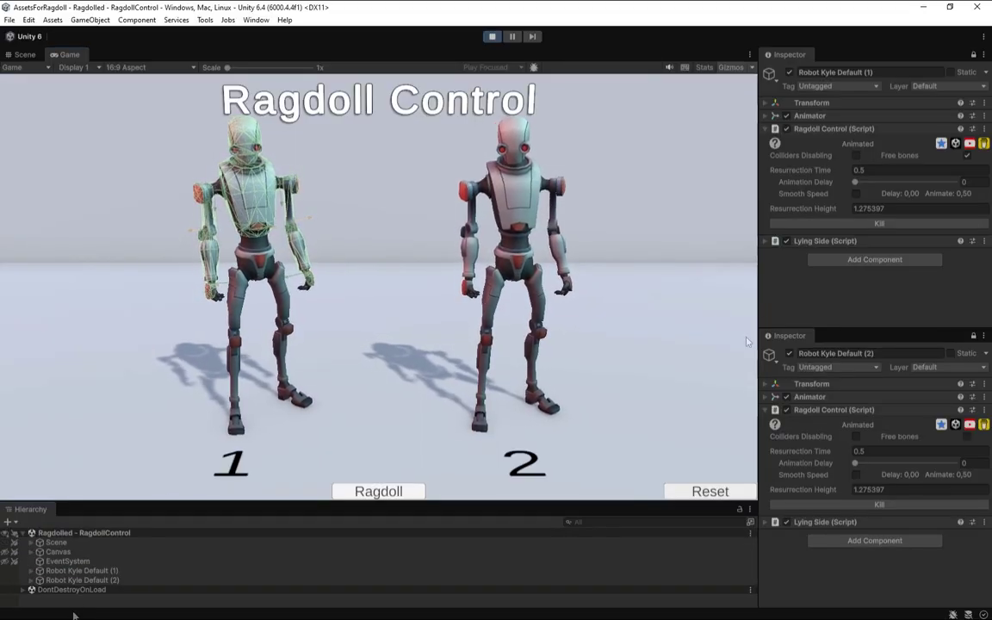
- Set robot 1's Resurrection Time to 3, and test both robots with Ragdoll and Resurrect A
{"action": "left_click", "coordinate": [868, 169]}
{"action": "type", "text": "3"}
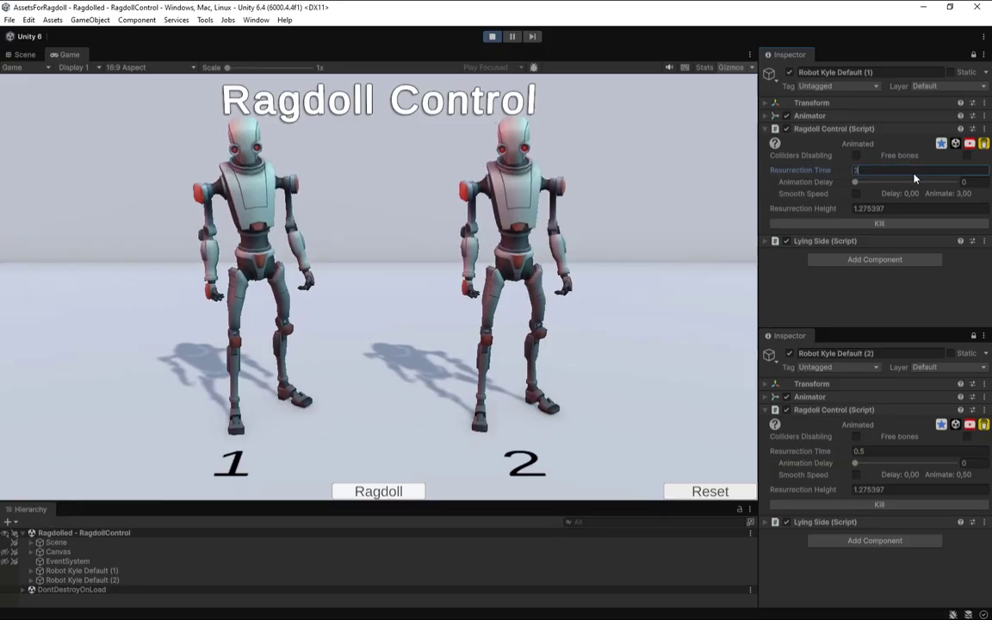
{"action": "left_click", "coordinate": [358, 492]}
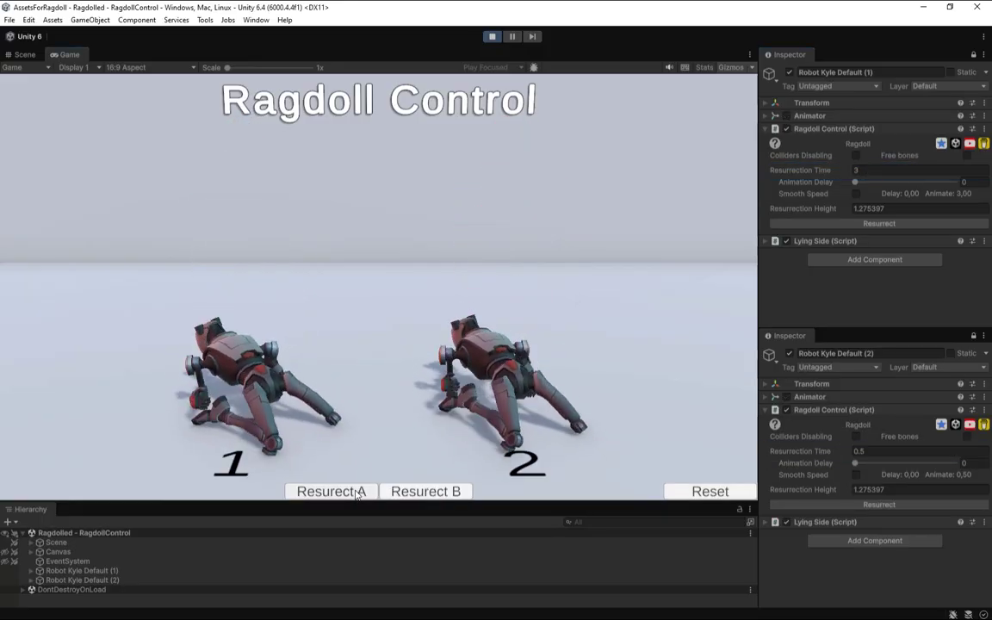
{"action": "left_click", "coordinate": [358, 492]}
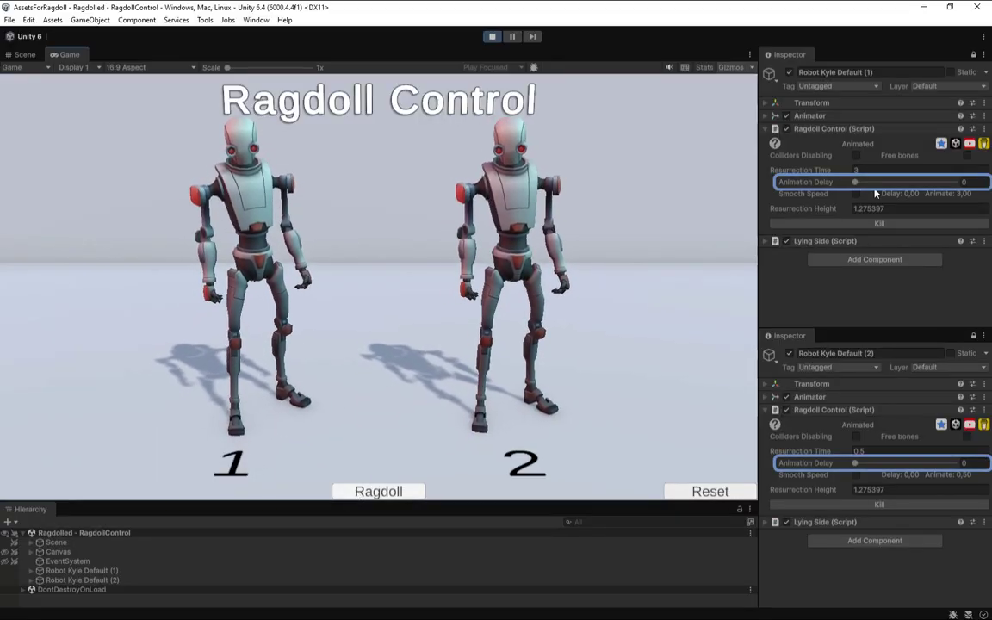
- Set both robots' Resurrection Time to 1 and robot 1's Animation Delay to 1, and turn both robots into ragdolls
{"action": "left_click", "coordinate": [966, 183]}
{"action": "type", "text": "1"}
{"action": "left_click", "coordinate": [876, 451]}
{"action": "type", "text": "1"}
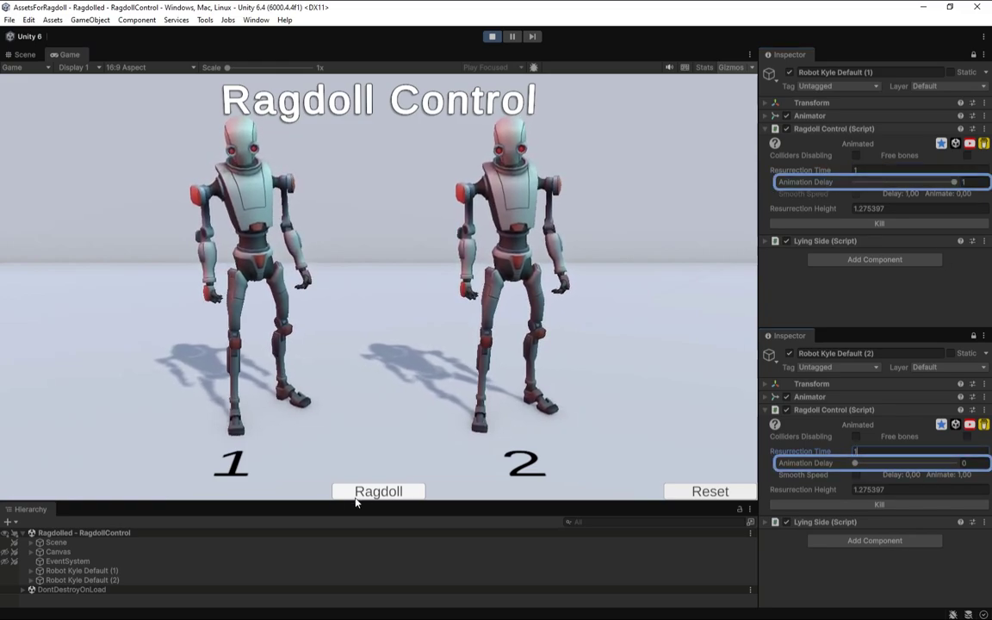
{"action": "left_click", "coordinate": [377, 493]}
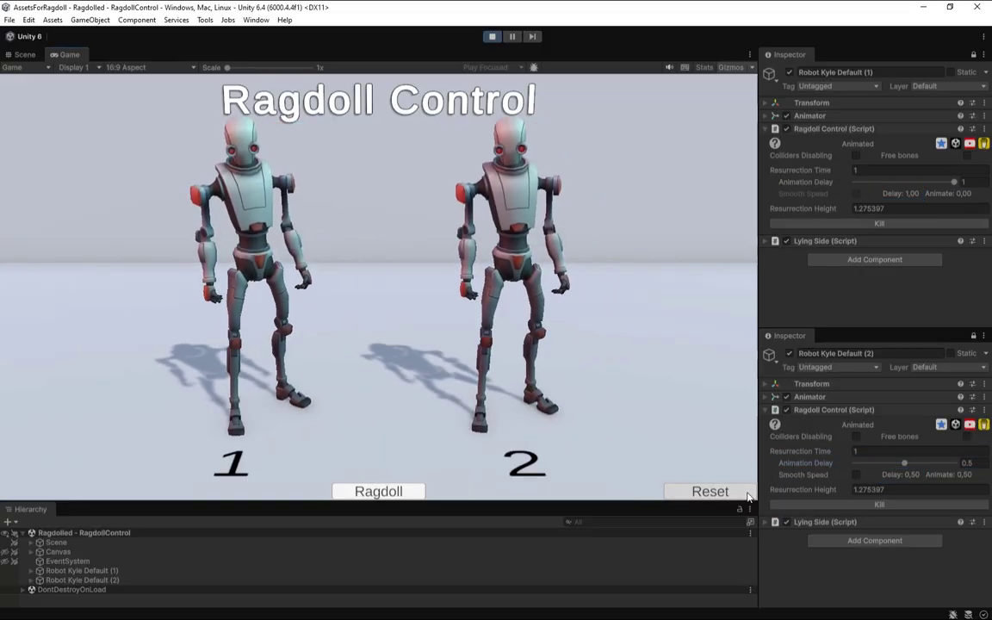
- Test both robots with robot 2's Animation Delay at 0.5, resurrecting with variant B, and retest with robot 2's Smooth Speed enabled
{"action": "left_click", "coordinate": [392, 493]}
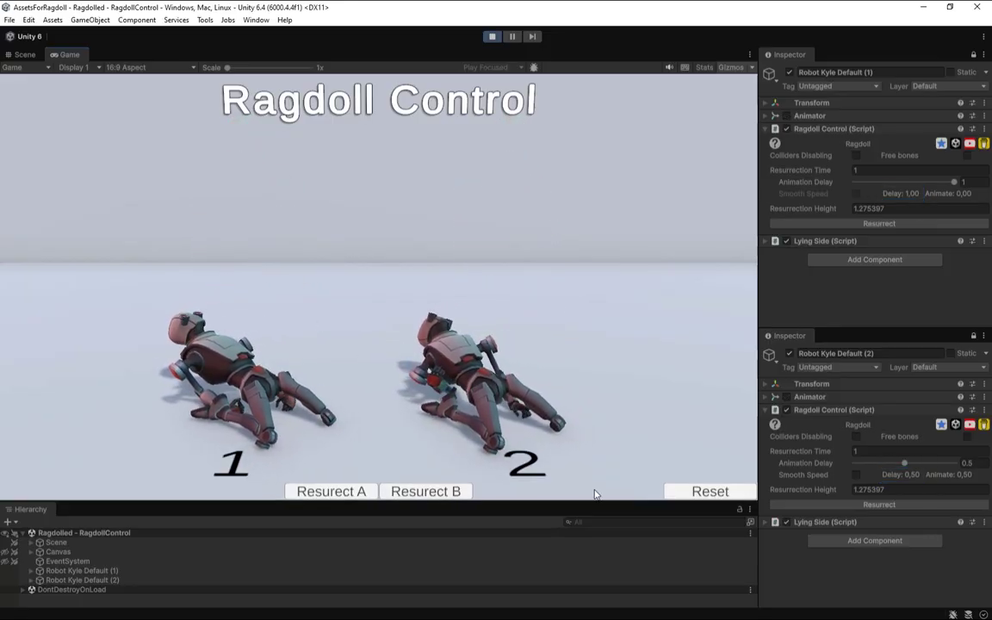
{"action": "left_click", "coordinate": [460, 493]}
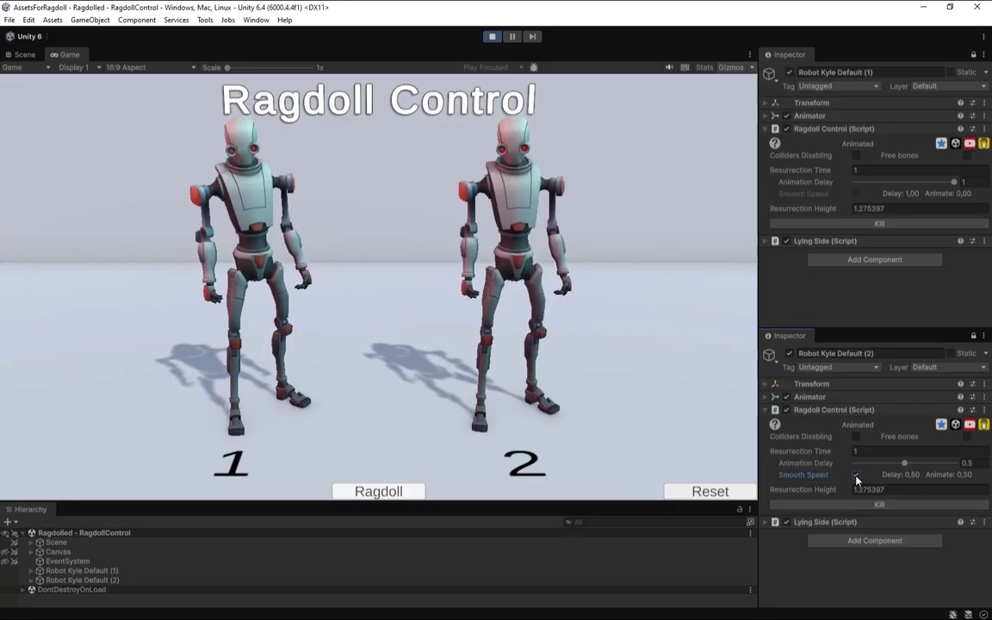
{"action": "left_click", "coordinate": [379, 492]}
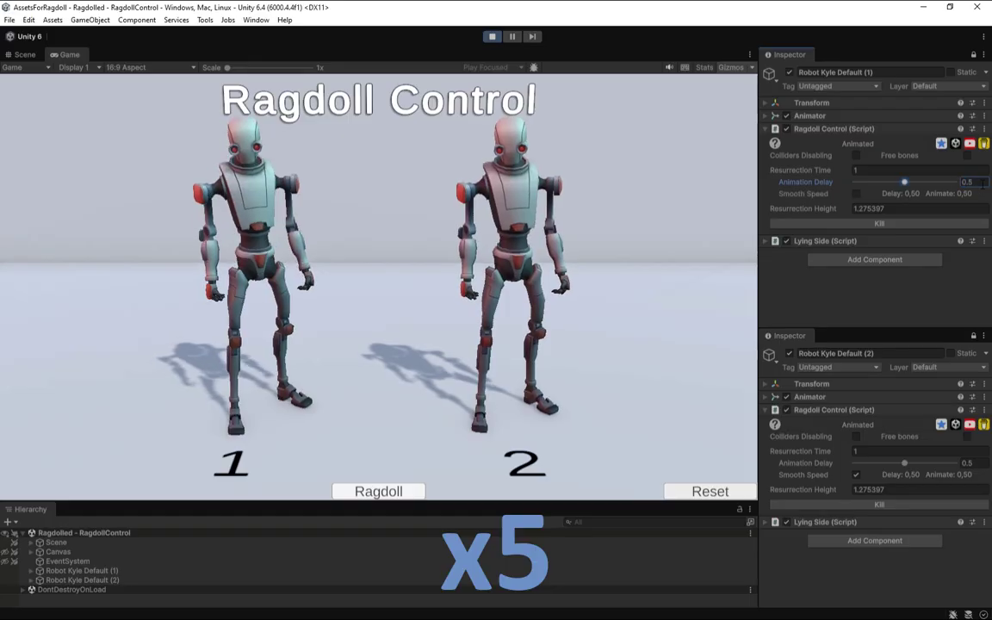
- Retest both robots at Animation Delay 0.5 by turning them into ragdolls, resurrecting with variant B, and resetting them
{"action": "left_click", "coordinate": [383, 492]}
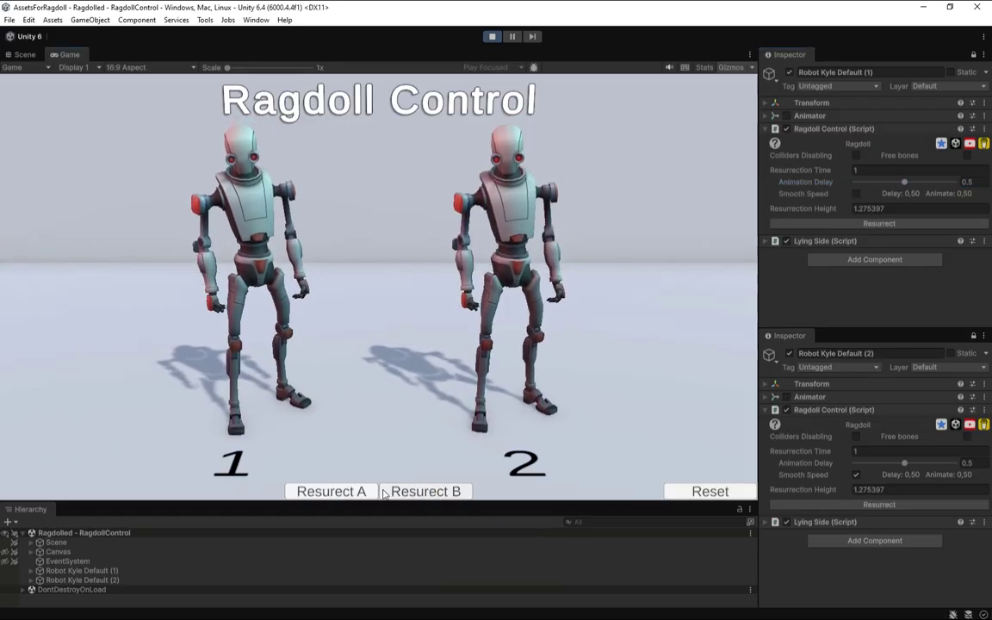
{"action": "left_click", "coordinate": [427, 495]}
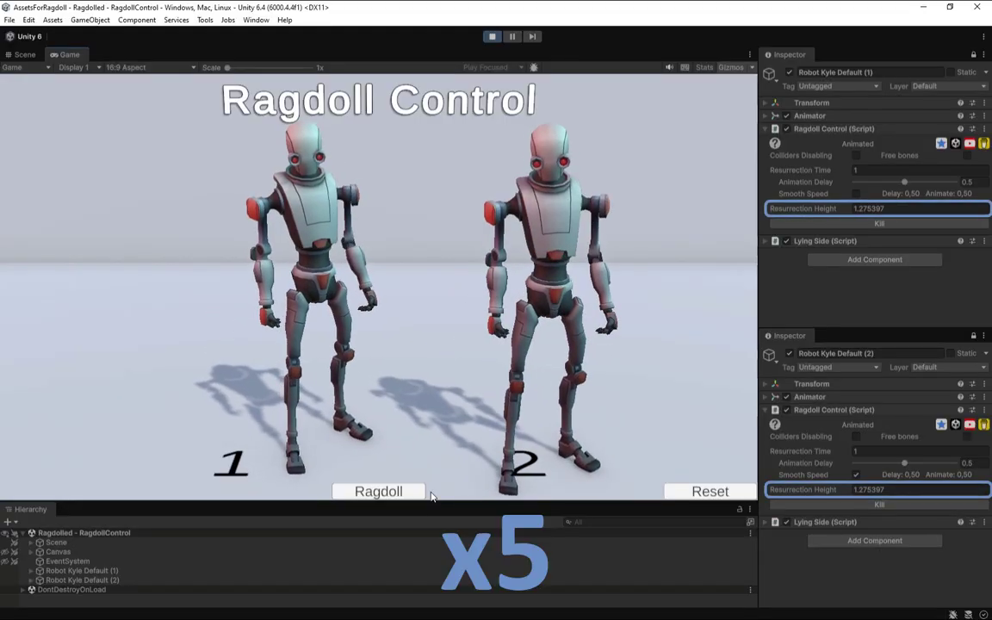
{"action": "left_click", "coordinate": [703, 492]}
- Set robot 1's Animation Delay to 0 with Smooth Speed enabled, set robot 2's Animation Delay to 1, and turn both into ragdolls
{"action": "left_click", "coordinate": [973, 182]}
{"action": "type", "text": "0"}
{"action": "left_click", "coordinate": [858, 194]}
{"action": "left_click", "coordinate": [977, 465]}
{"action": "type", "text": "1"}
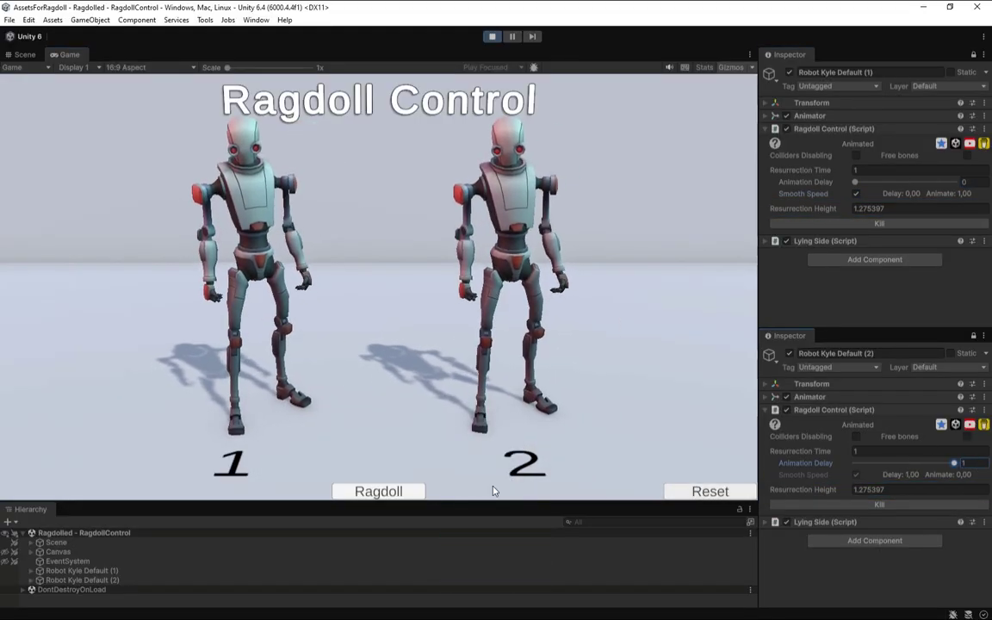
{"action": "left_click", "coordinate": [366, 493]}
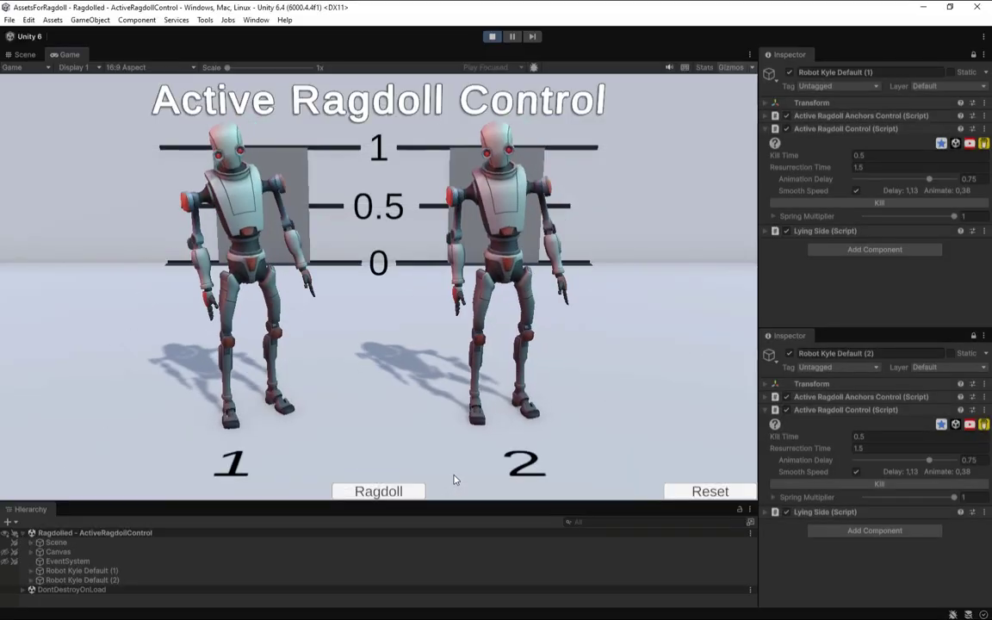
- In the Active Ragdoll Control scene, kill robots 1 and 2 individually and resurrect each from its own component
{"action": "left_click", "coordinate": [890, 201]}
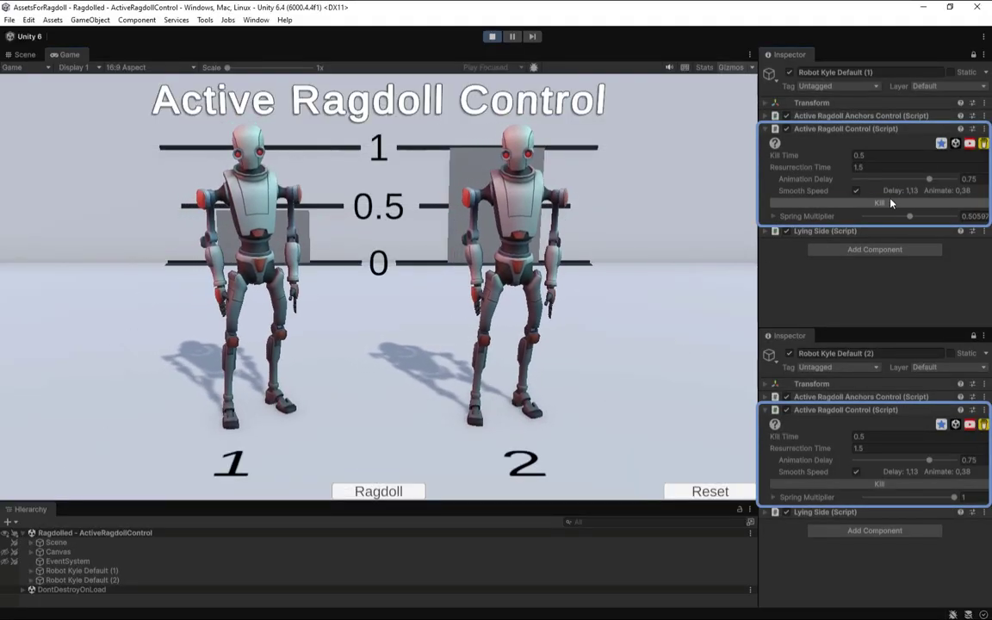
{"action": "left_click", "coordinate": [882, 485]}
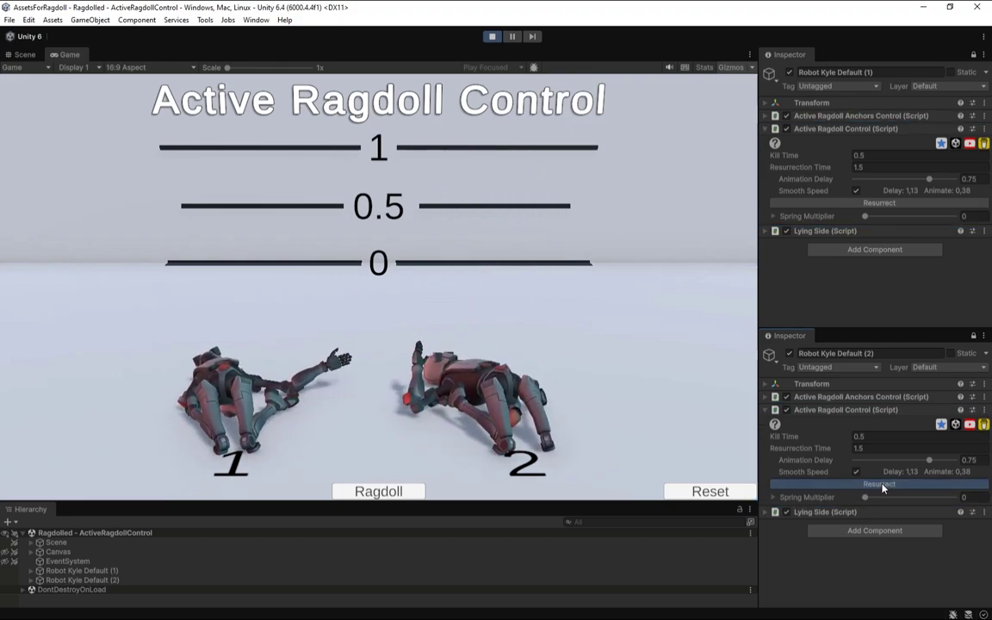
{"action": "left_click", "coordinate": [882, 485]}
{"action": "left_click", "coordinate": [893, 204]}
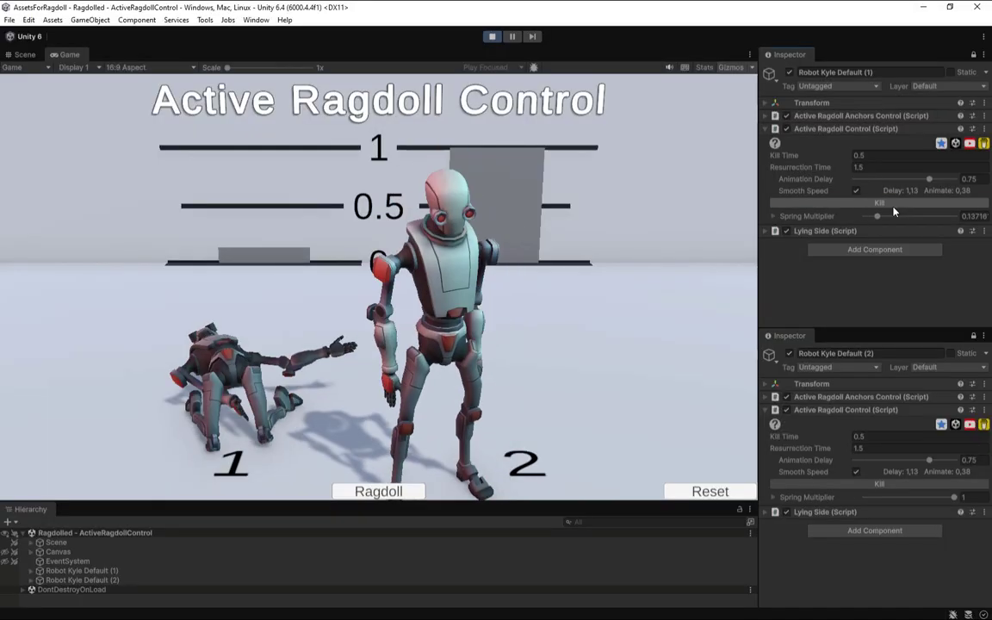
- Reset the robots and test them with robot 1's Kill Time at 0 and robot 2's at 2, resurrecting with variant B
{"action": "left_click", "coordinate": [714, 498]}
{"action": "left_click", "coordinate": [899, 155]}
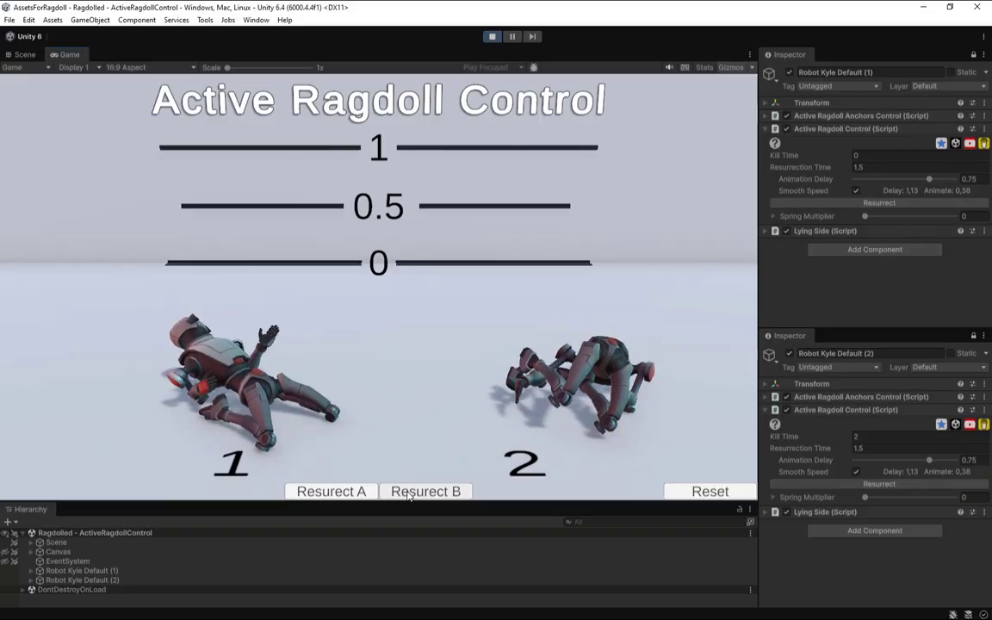
{"action": "left_click", "coordinate": [409, 494]}
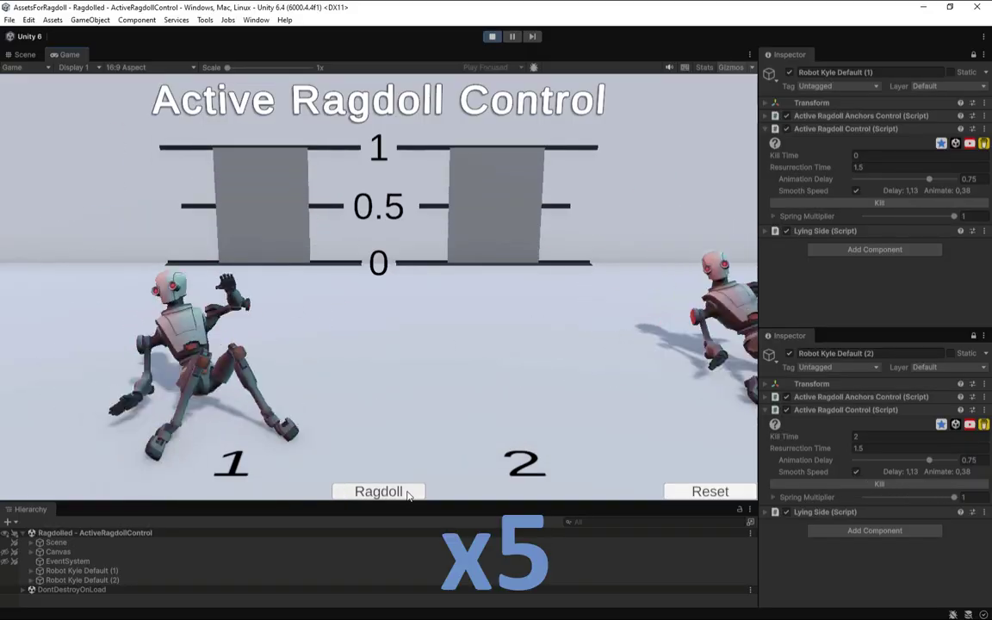
- Set the Kill Time of both robots to 0.5
{"action": "left_click", "coordinate": [881, 156]}
{"action": "type", "text": ".5"}
{"action": "left_click", "coordinate": [881, 436]}
{"action": "type", "text": ".5"}
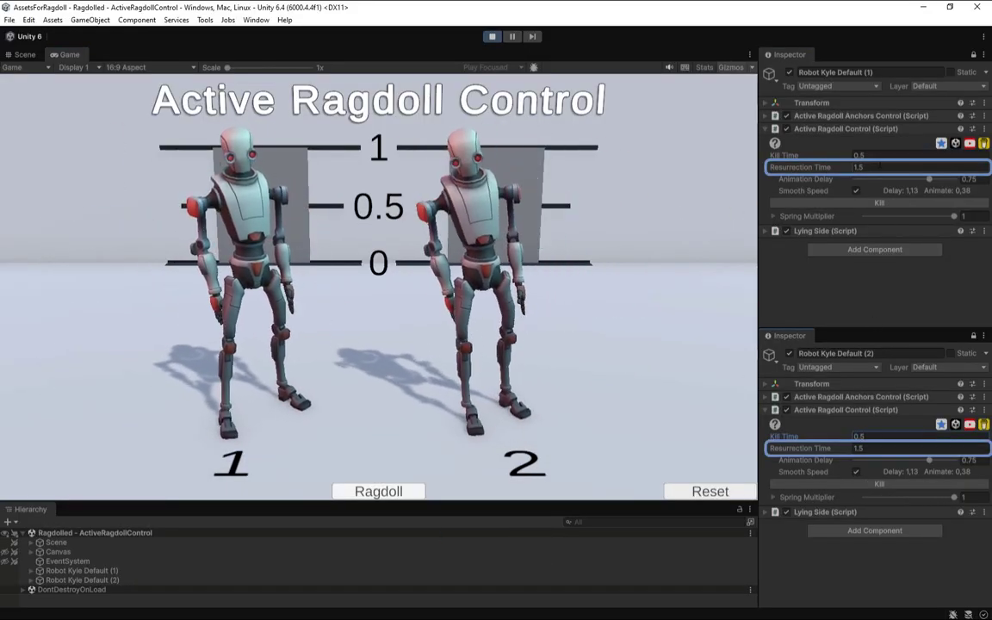
- Set robot 1's Resurrection Time to 0 and robot 2's to 3, and test both with Ragdoll and Resurrect B
{"action": "left_click", "coordinate": [879, 166]}
{"action": "type", "text": "0"}
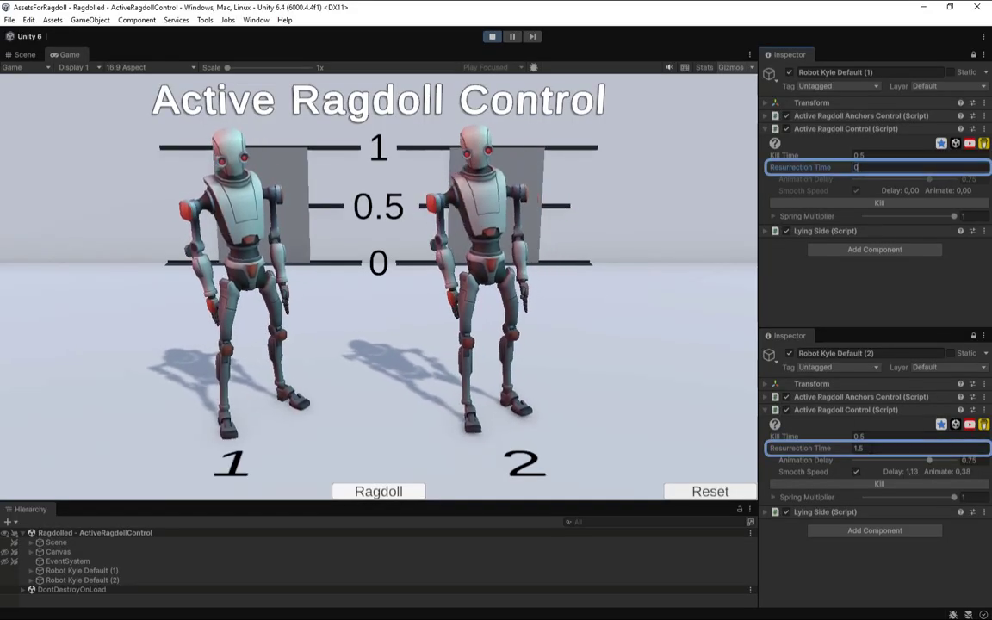
{"action": "left_click", "coordinate": [870, 449]}
{"action": "type", "text": "3"}
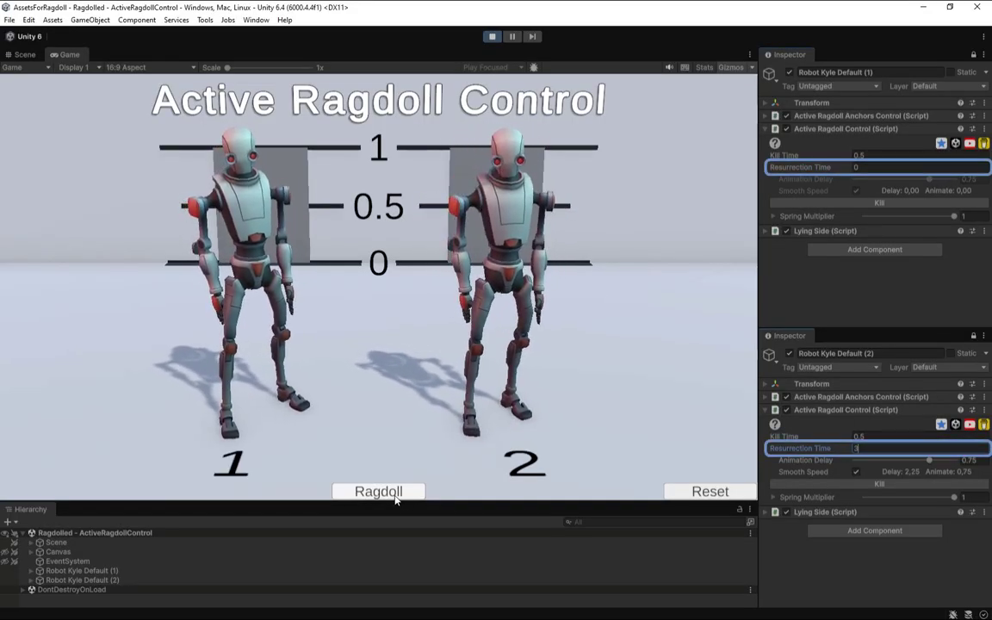
{"action": "left_click", "coordinate": [395, 497]}
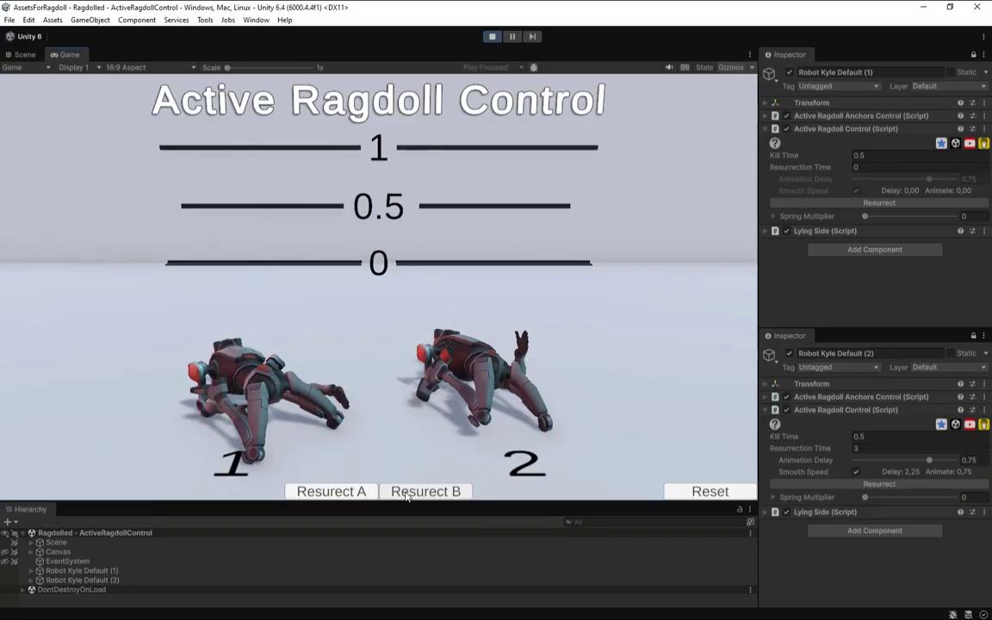
{"action": "left_click", "coordinate": [412, 492]}
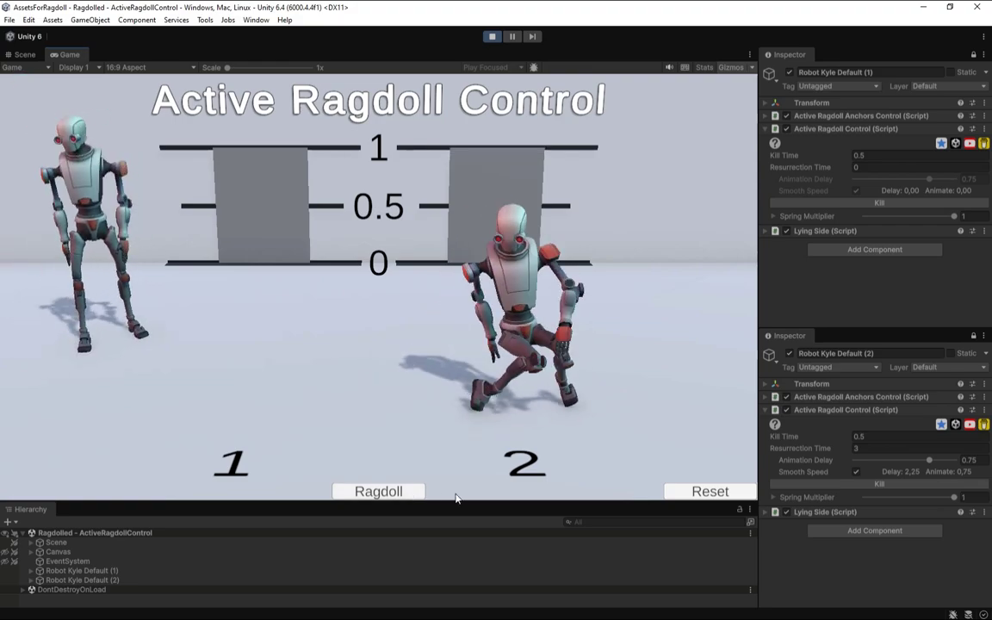
- Reset the scene and set the Resurrection Time of both robots to 2
{"action": "left_click", "coordinate": [696, 498]}
{"action": "left_click", "coordinate": [880, 167]}
{"action": "type", "text": "2"}
{"action": "left_click", "coordinate": [881, 449]}
{"action": "type", "text": "2"}
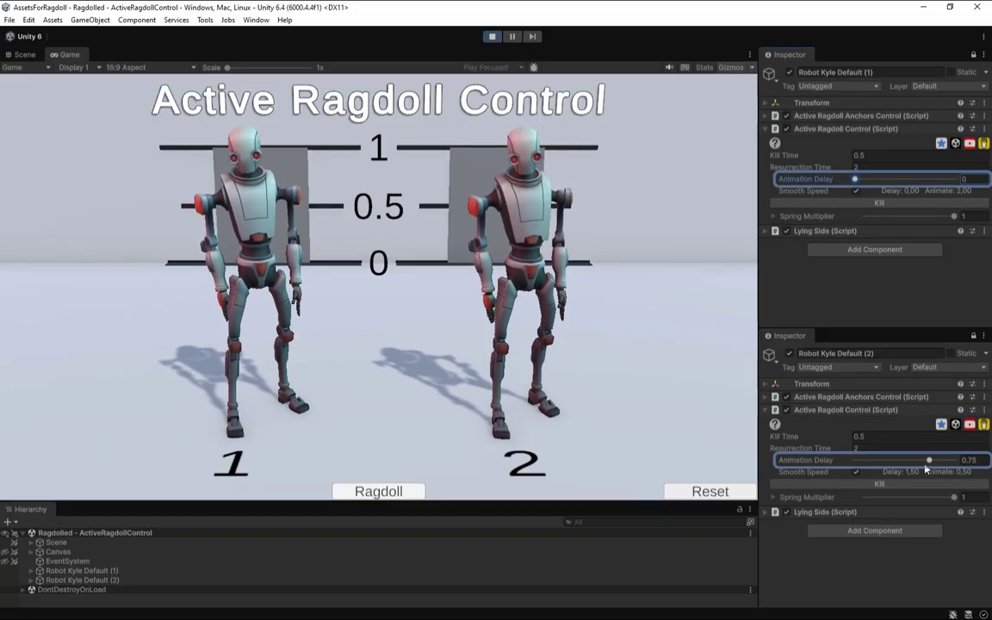
- Raise robot 2's Animation Delay to its maximum, adjust its Smooth Speed option for comparison with robot 1, and reset both robots
{"action": "left_click_drag", "start_coordinate": [930, 465], "coordinate": [977, 469]}
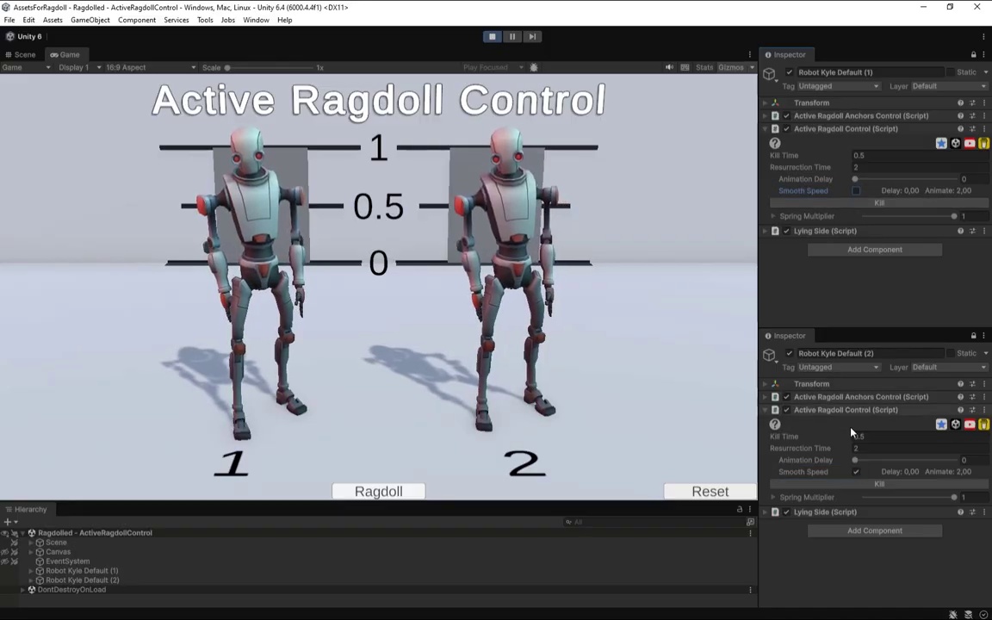
{"action": "left_click", "coordinate": [858, 472]}
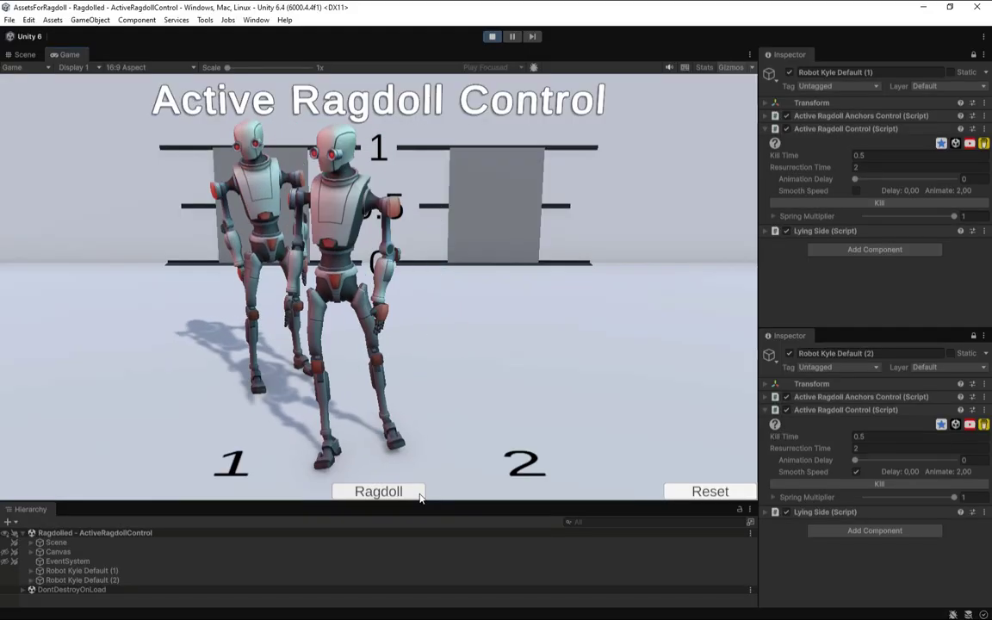
{"action": "left_click", "coordinate": [729, 491]}
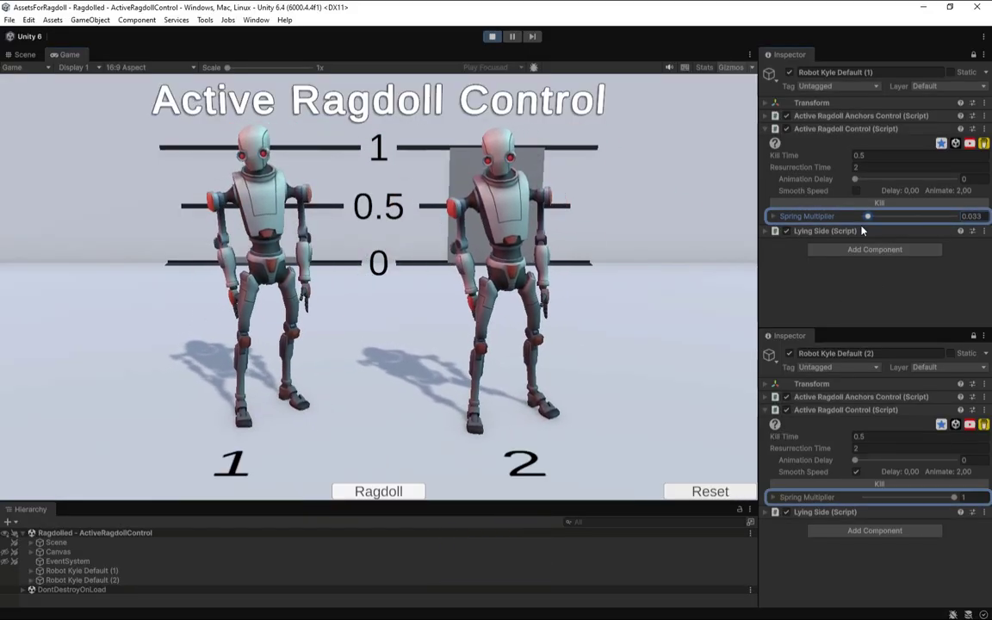
- Raise robot 1's Spring Multiplier to 1, reset the robots, and lower the multiplier to 0.02
{"action": "left_click_drag", "start_coordinate": [863, 231], "coordinate": [955, 217]}
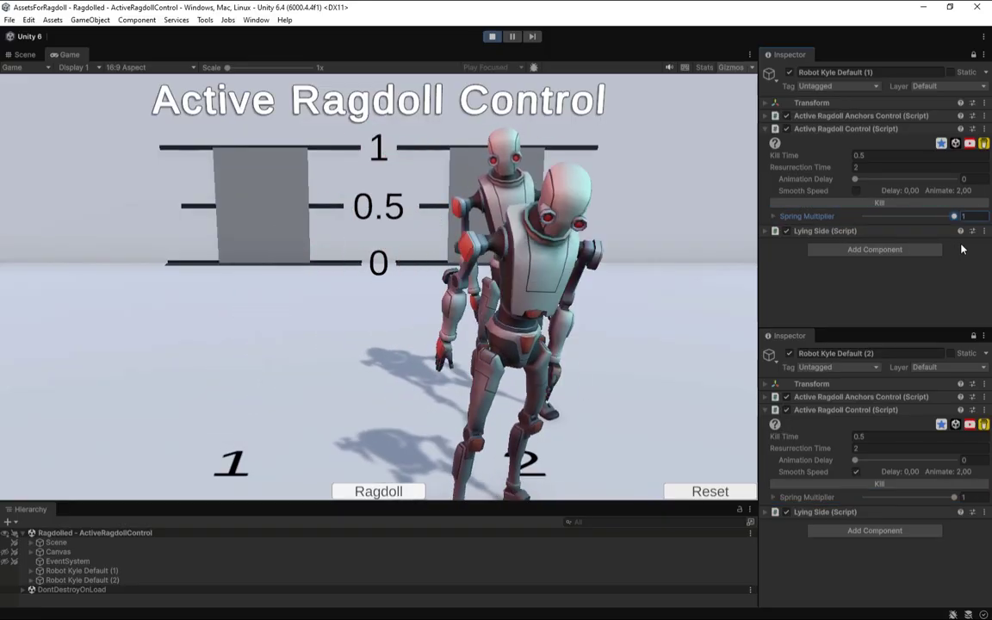
{"action": "left_click", "coordinate": [715, 492]}
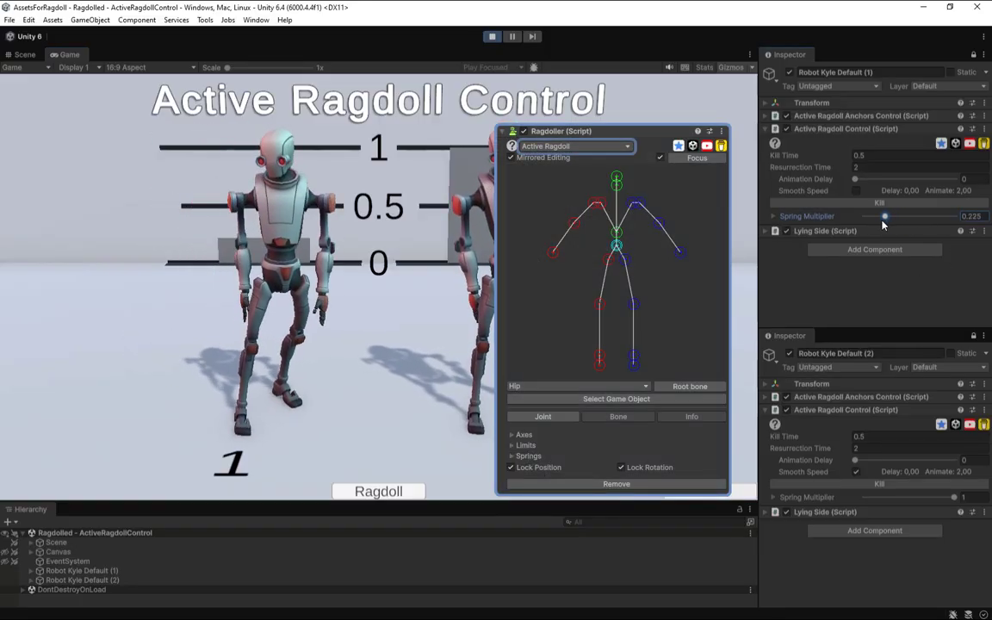
{"action": "left_click_drag", "start_coordinate": [954, 218], "coordinate": [850, 217]}
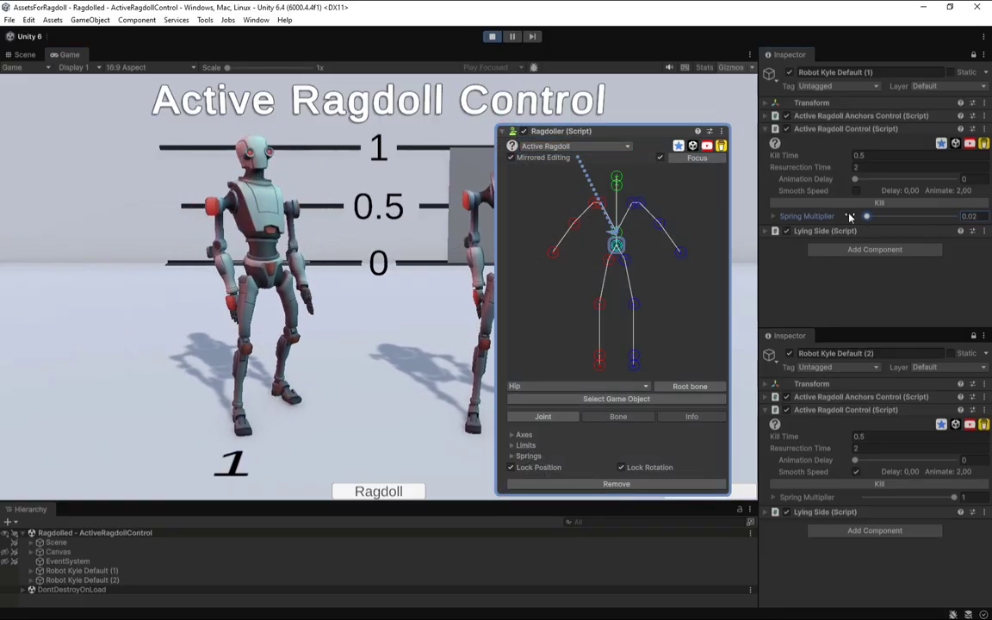
- Set the Angular X and YZ Drive Position Spring of robot 1's hip anchor to 0, and kill and resurrect the robot
{"action": "left_click", "coordinate": [766, 116]}
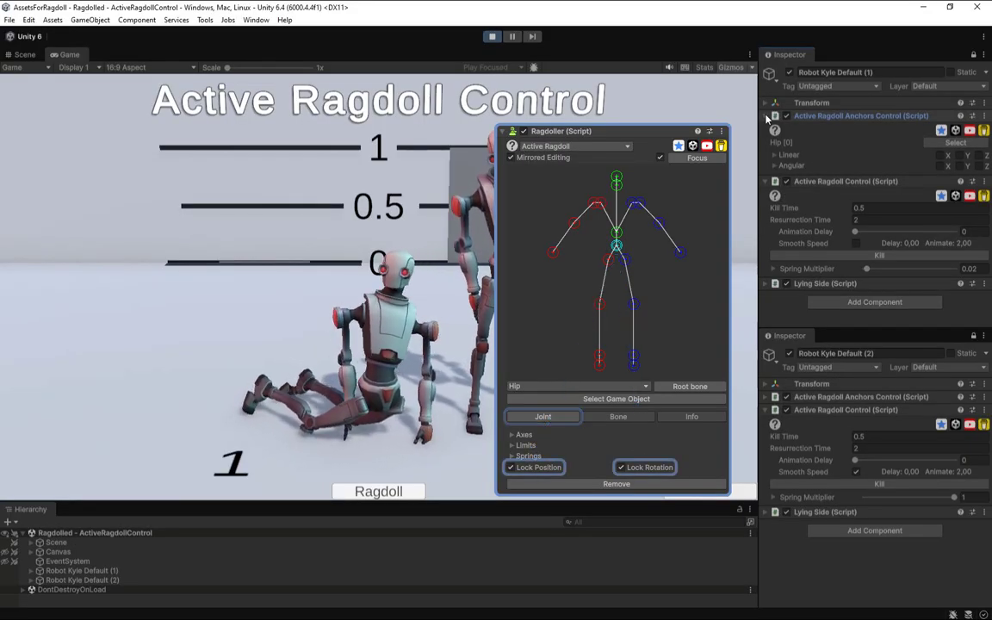
{"action": "left_click", "coordinate": [790, 165]}
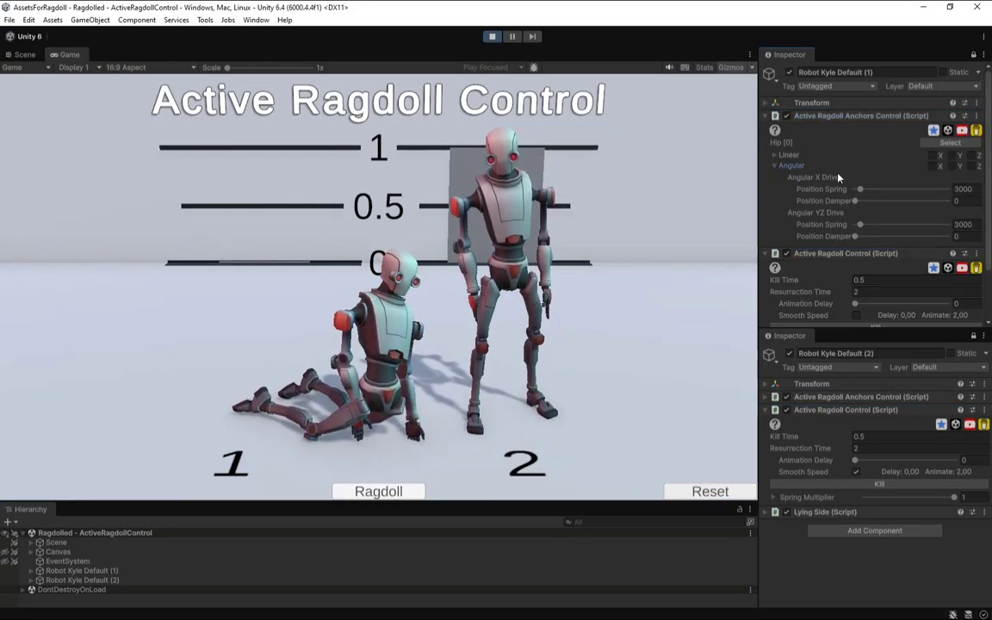
{"action": "left_click", "coordinate": [965, 189]}
{"action": "type", "text": "0"}
{"action": "left_click", "coordinate": [969, 224]}
{"action": "type", "text": "0"}
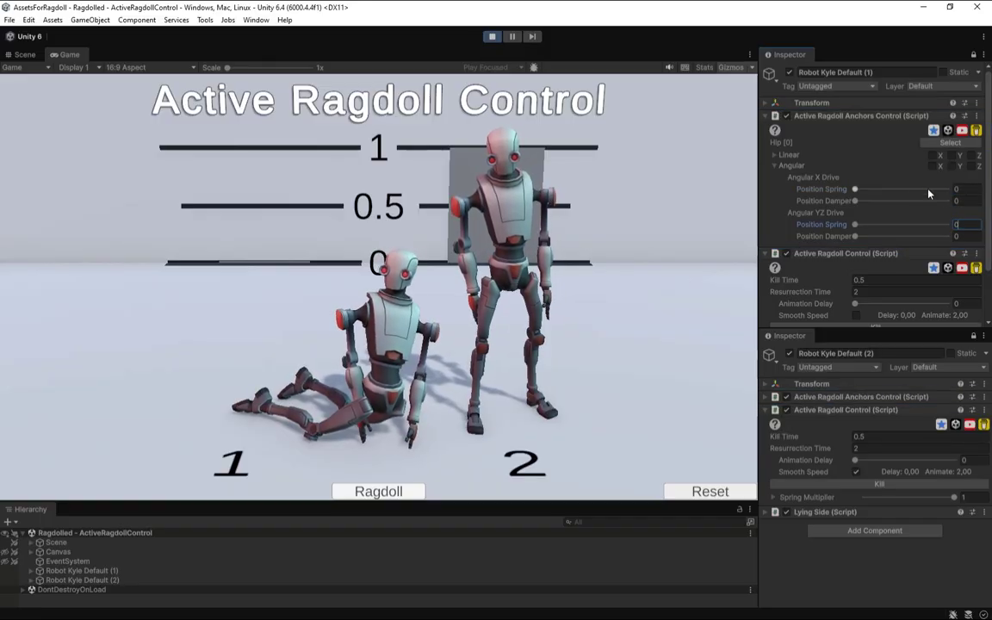
{"action": "left_click", "coordinate": [765, 116]}
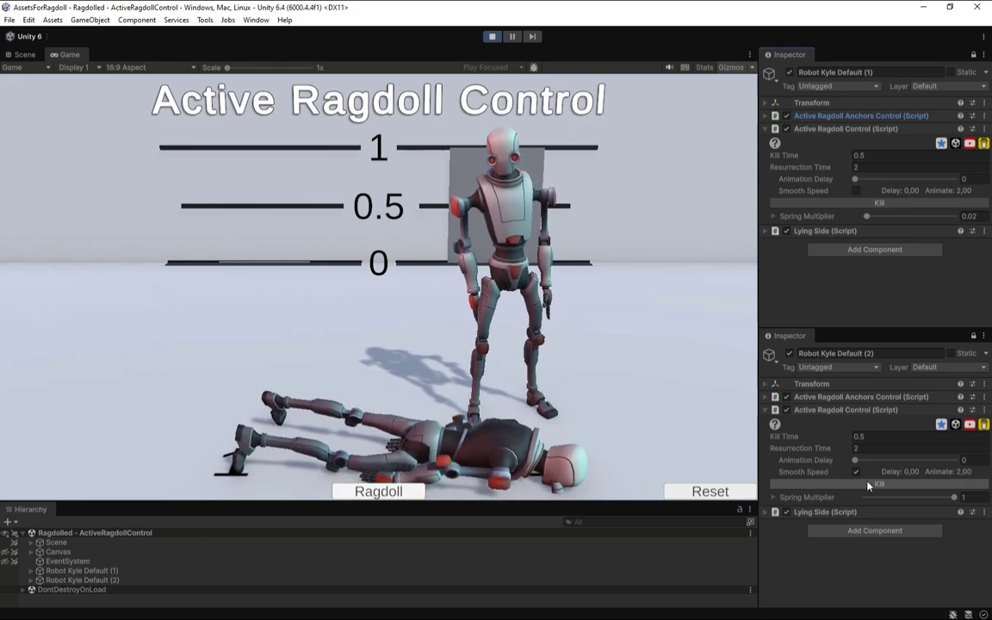
{"action": "left_click", "coordinate": [860, 201]}
{"action": "left_click", "coordinate": [860, 202]}
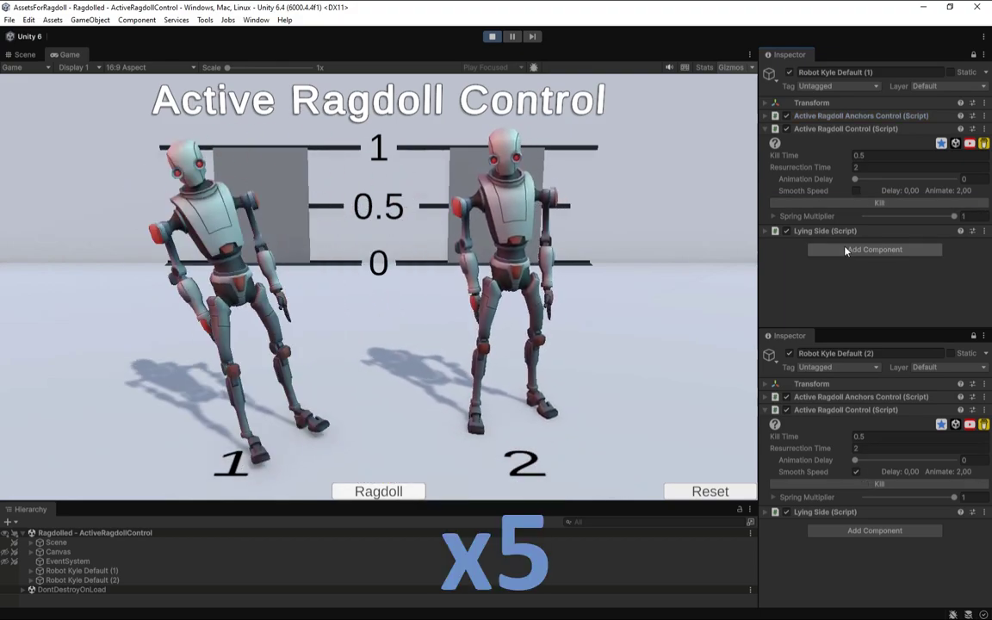
- Set robot 1's individual spring values for Arm L, Arm R, Leg L and Leg R to 0
{"action": "left_click", "coordinate": [773, 216]}
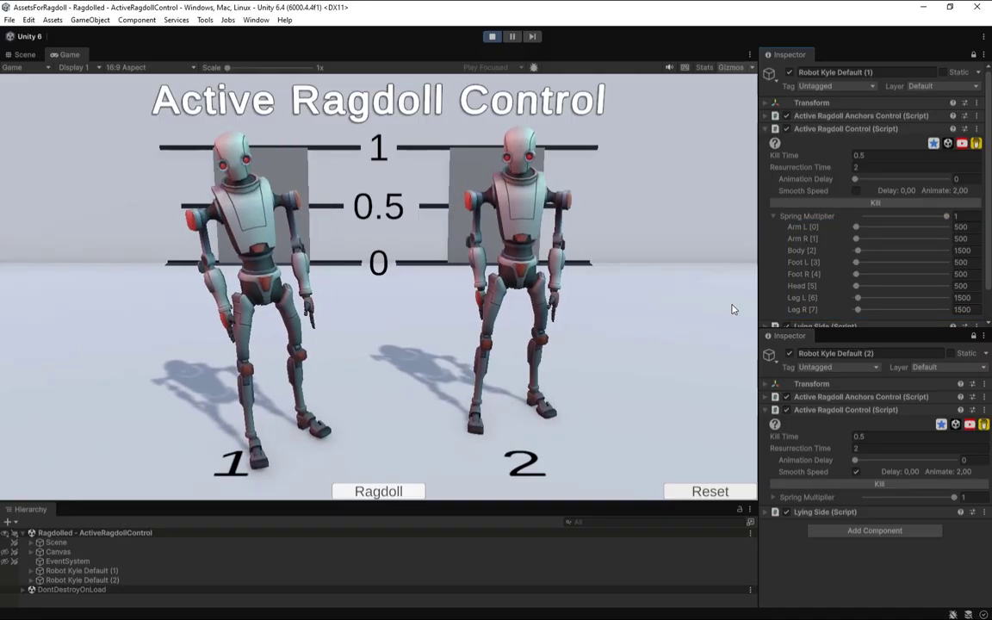
{"action": "left_click", "coordinate": [854, 226]}
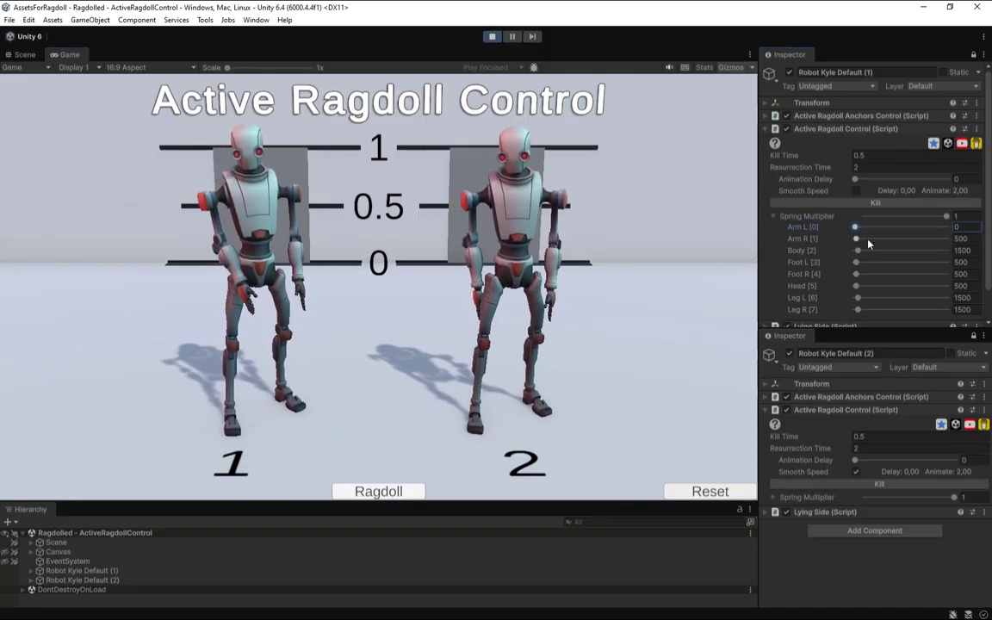
{"action": "left_click", "coordinate": [854, 239]}
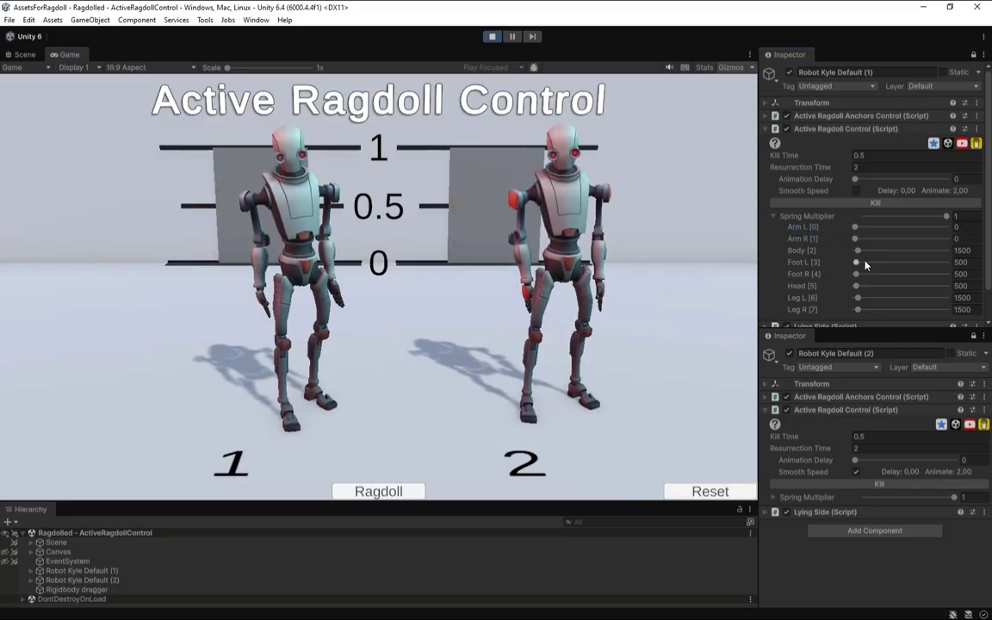
{"action": "left_click", "coordinate": [854, 297]}
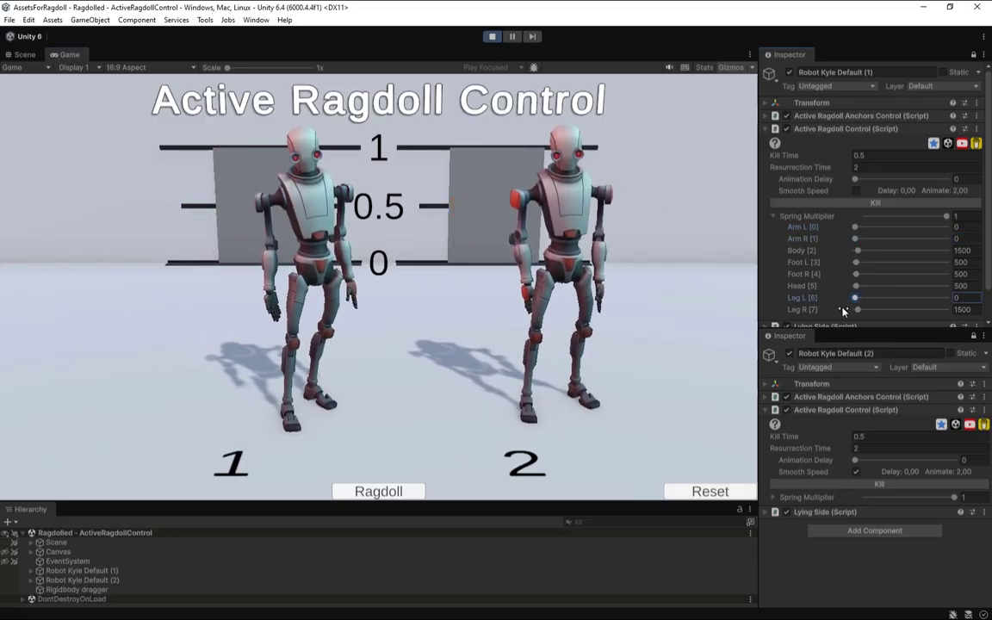
{"action": "left_click", "coordinate": [854, 309]}
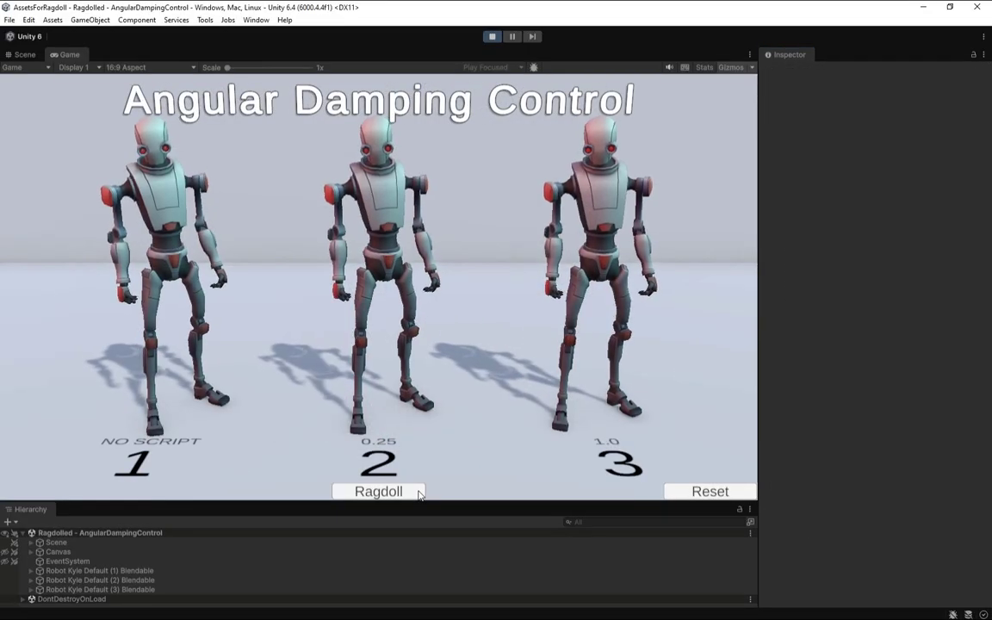
- Test Ragdoll in the Angular Damping Control scene, resurrect the lone robot with variant B, and expand its Angular Damping Control component
{"action": "left_click", "coordinate": [418, 492]}
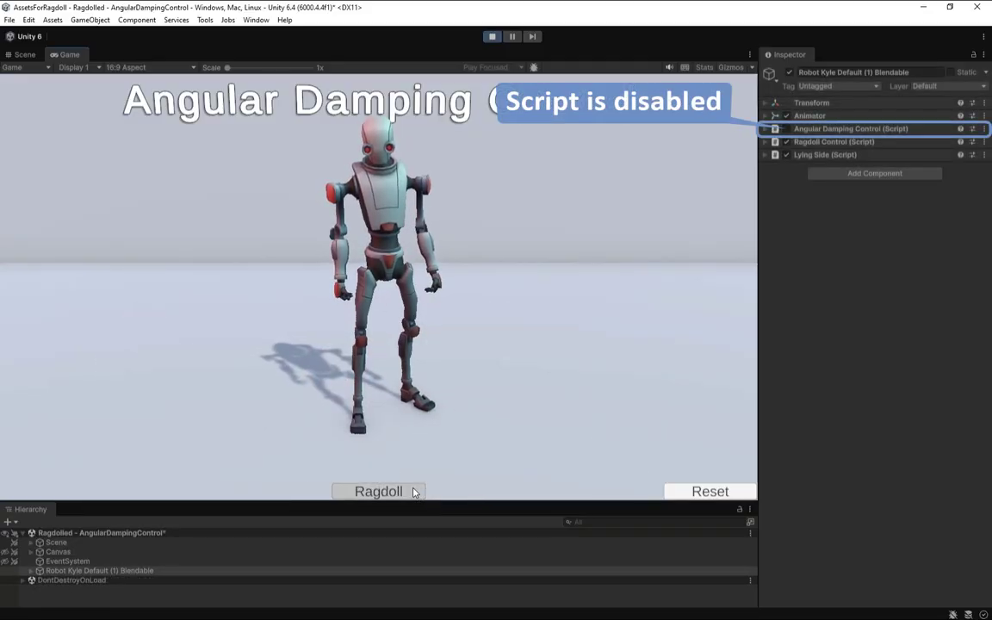
{"action": "left_click", "coordinate": [414, 492]}
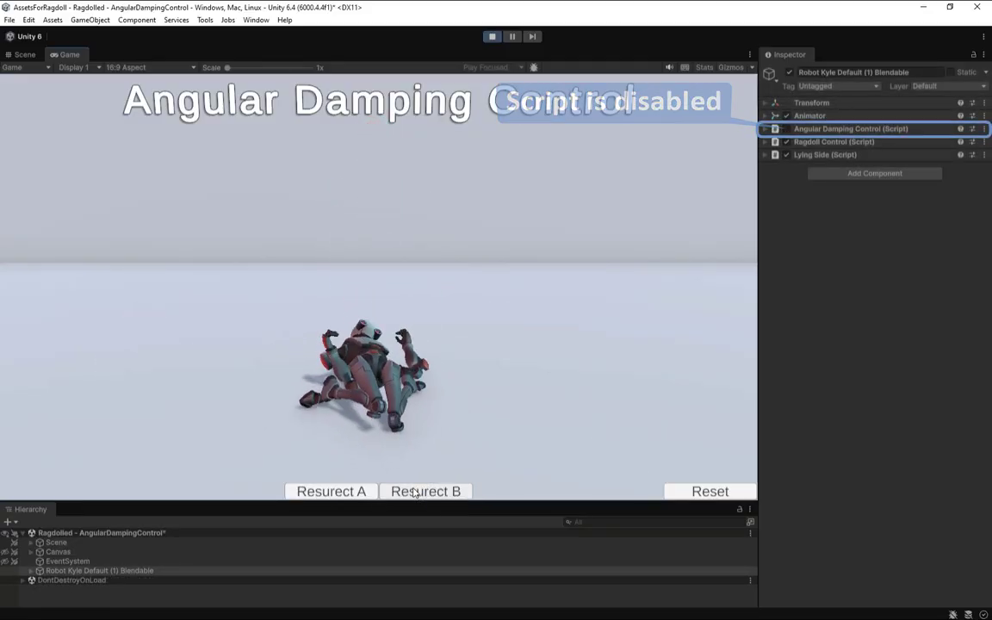
{"action": "left_click", "coordinate": [414, 492]}
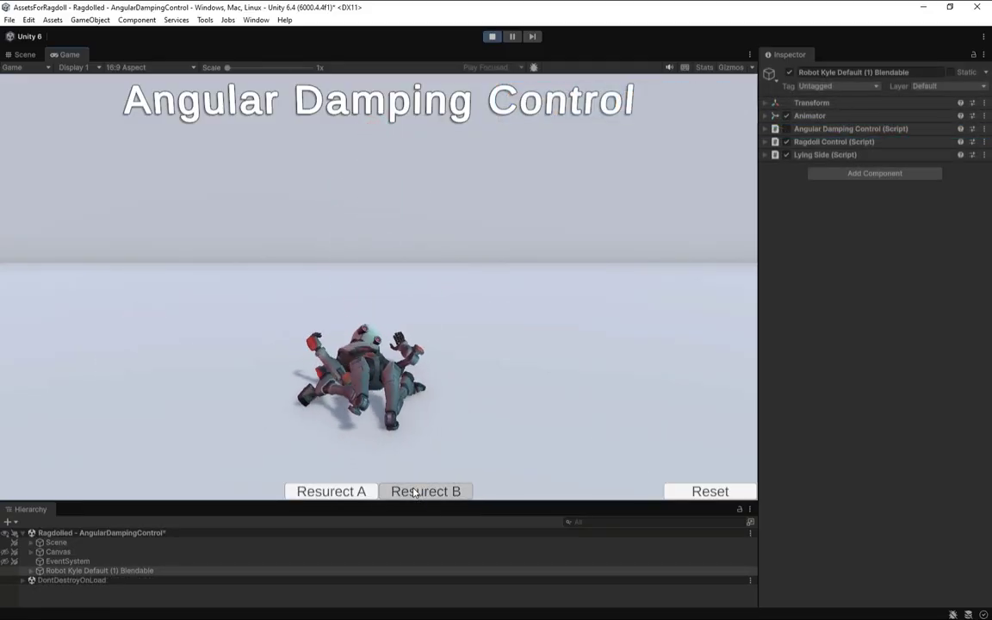
{"action": "left_click", "coordinate": [765, 129]}
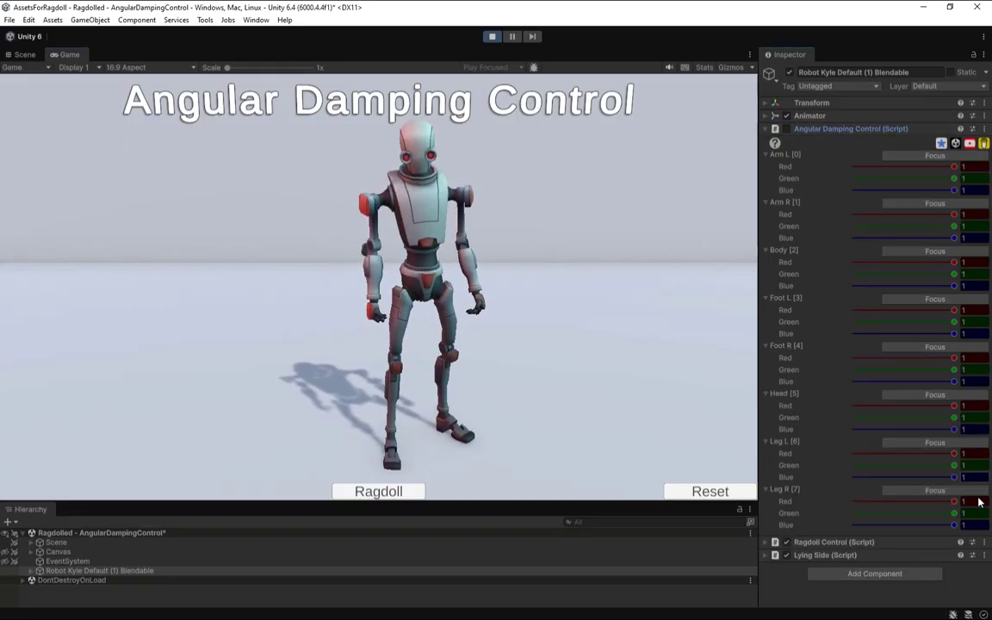
- Enable the robot's Angular Damping Control component and trigger Ragdoll to test the damping
{"action": "left_click", "coordinate": [787, 128]}
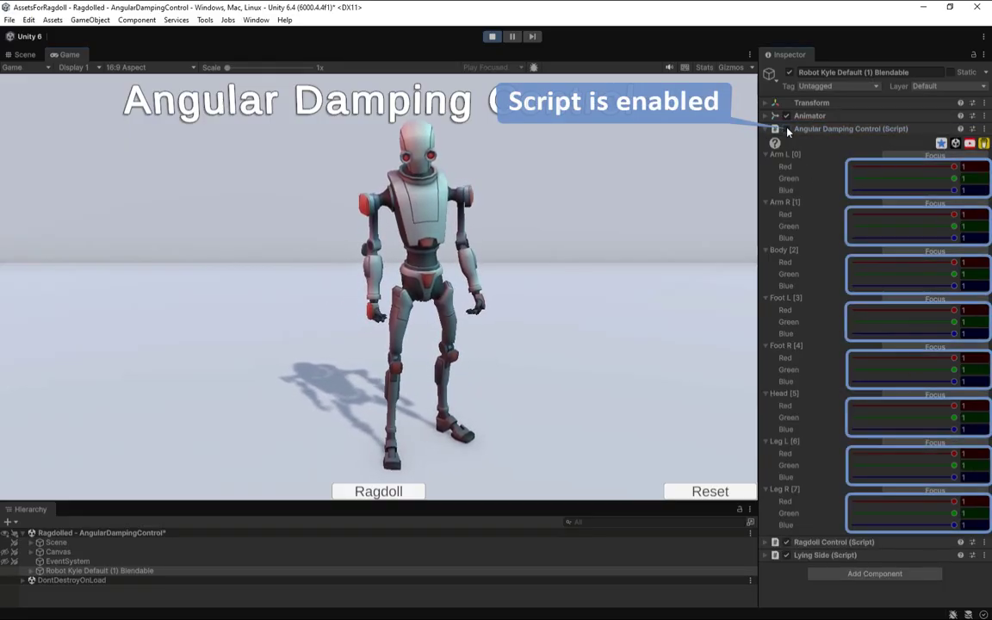
{"action": "left_click", "coordinate": [400, 497]}
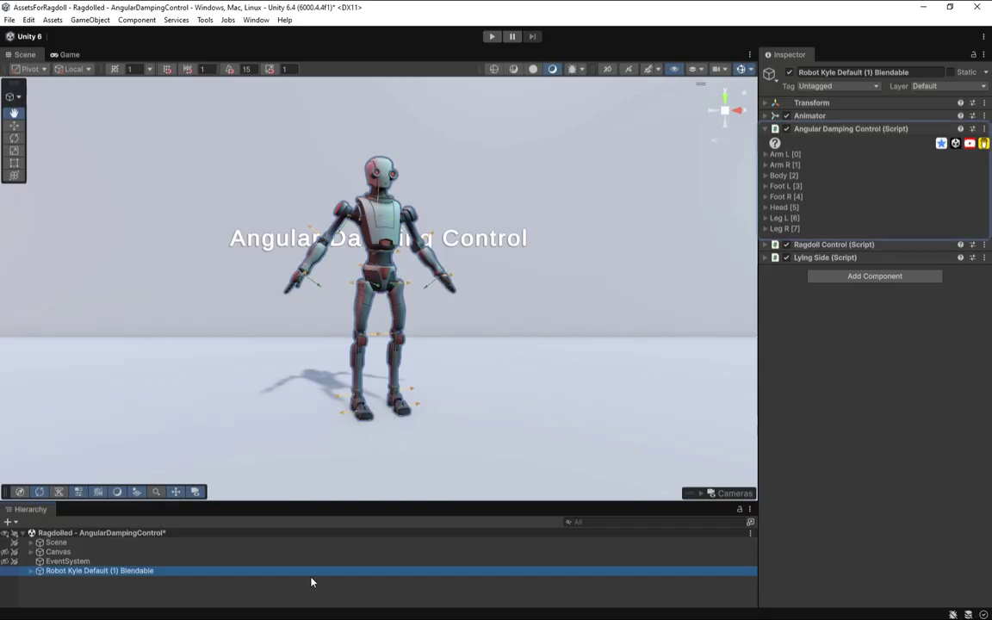
- Expand the Arm L damping group, focus the scene view on that arm, and inspect its coloured axes from another angle
{"action": "left_click", "coordinate": [763, 159]}
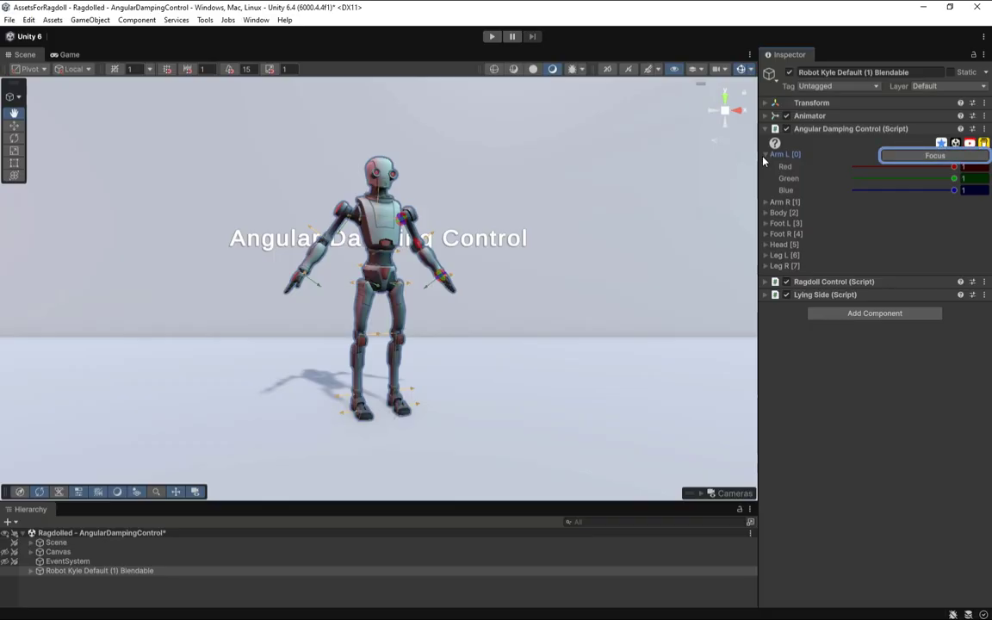
{"action": "left_click", "coordinate": [912, 163]}
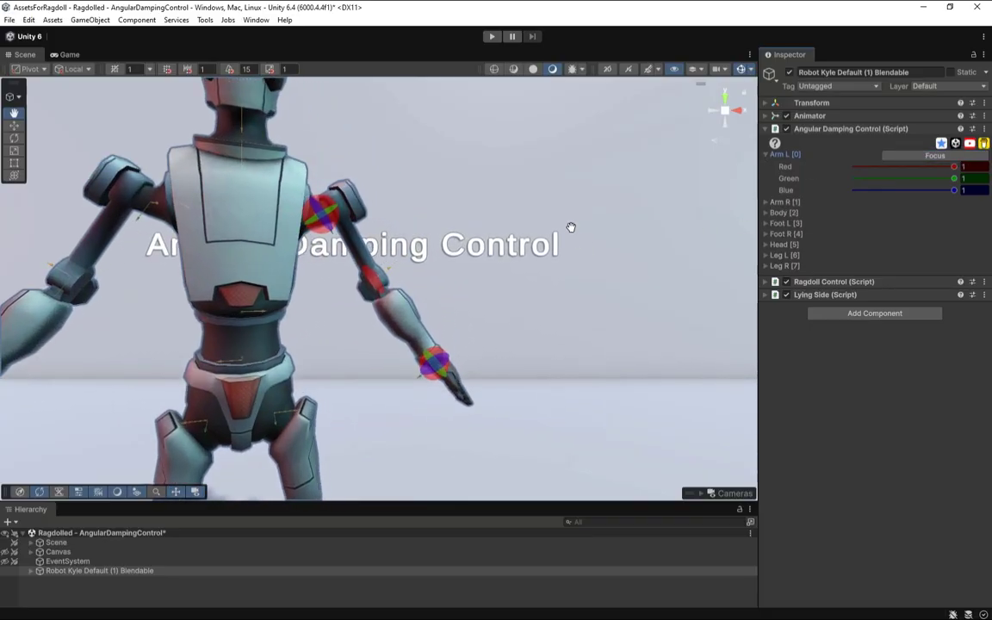
{"action": "mouse_move", "coordinate": [571, 224]}
{"action": "left_mouse_down", "text": "alt"}
{"action": "mouse_move", "coordinate": [436, 304]}
{"action": "mouse_move", "coordinate": [303, 332]}
{"action": "mouse_move", "coordinate": [405, 341]}
{"action": "mouse_move", "coordinate": [594, 333]}
{"action": "mouse_move", "coordinate": [635, 305]}
{"action": "mouse_move", "coordinate": [720, 151]}
{"action": "left_mouse_up", "text": "alt"}
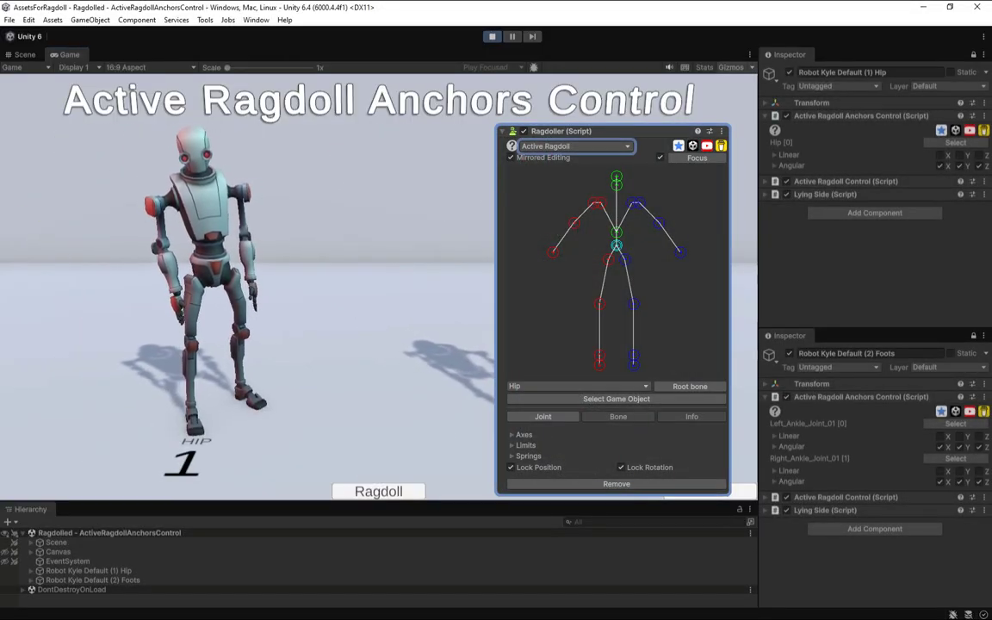
- Expand the Angular drive settings of robot 2's ankle anchors and robot 1's hip anchor
{"action": "left_click", "coordinate": [777, 484]}
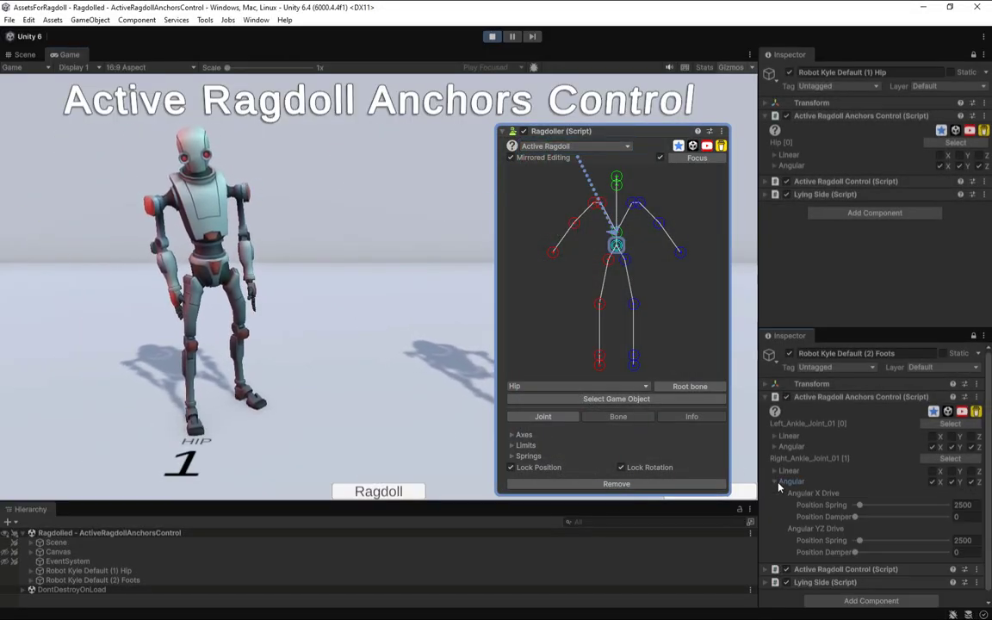
{"action": "left_click", "coordinate": [775, 447]}
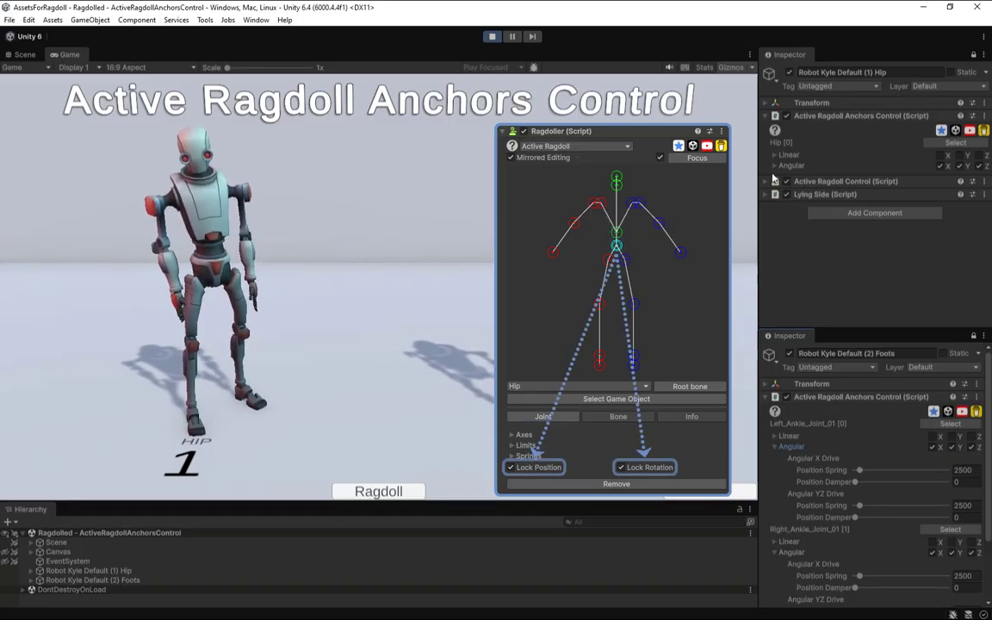
{"action": "left_click", "coordinate": [775, 167]}
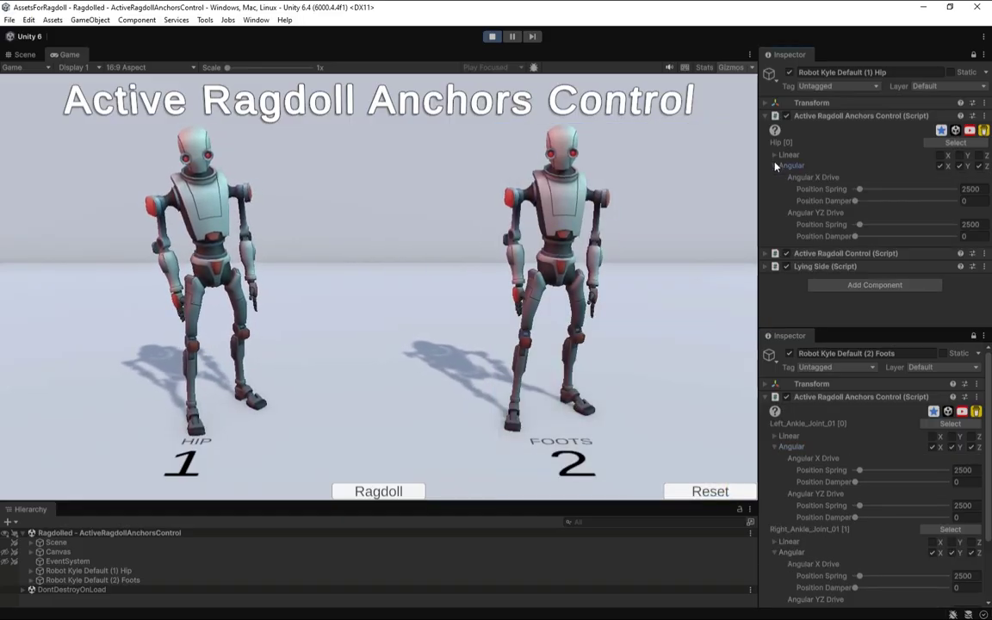
- Trigger Ragdoll on both robots in the Active Ragdoll Anchors Control scene, check their anchor springs, and exit Play mode
{"action": "left_click", "coordinate": [390, 492]}
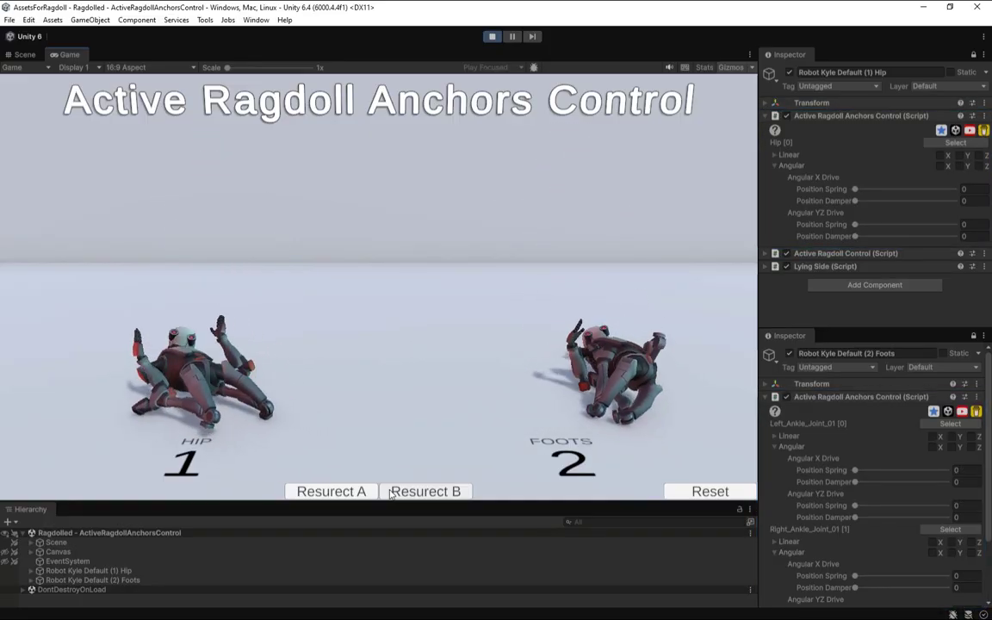
{"action": "scroll", "coordinate": [879, 496], "scroll_direction": "down", "scroll_amount": 2}
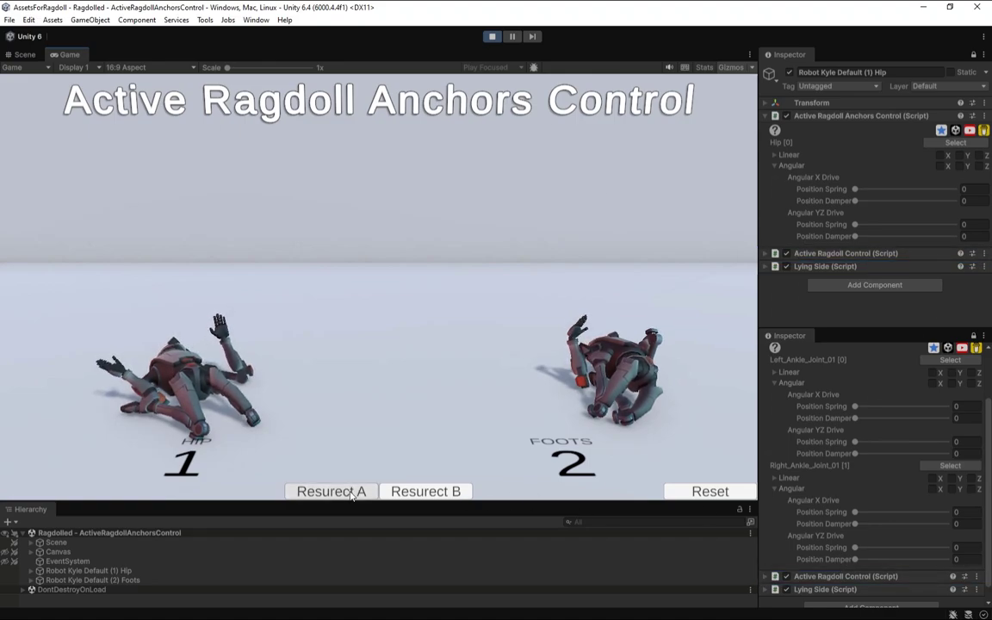
{"action": "key", "text": "ctrl+p"}
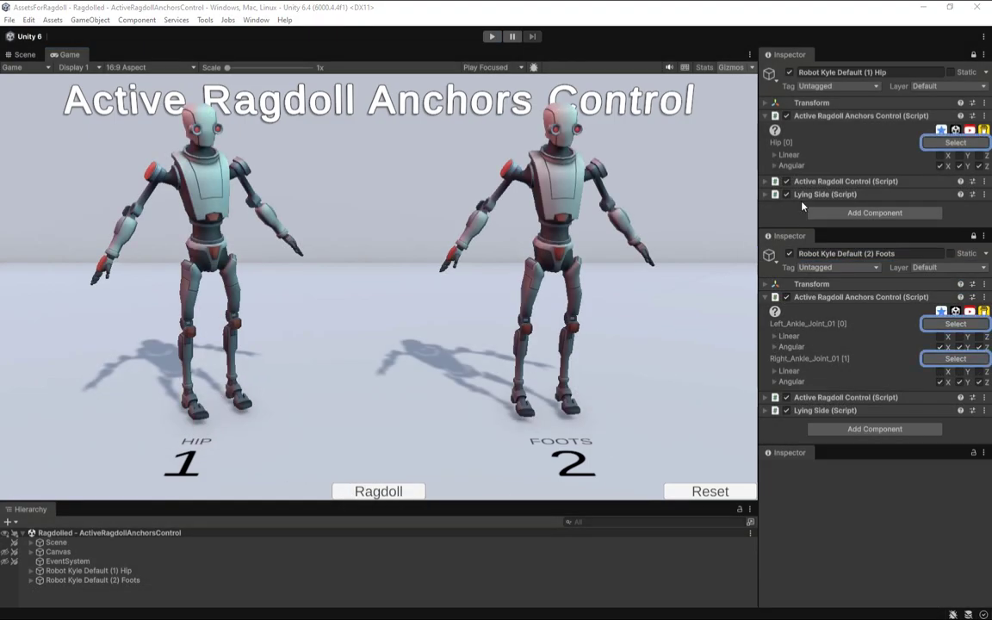
- Select the hip anchor's game object from robot 1's Active Ragdoll Anchors Control to show its Configurable Joint
{"action": "left_click", "coordinate": [953, 142]}
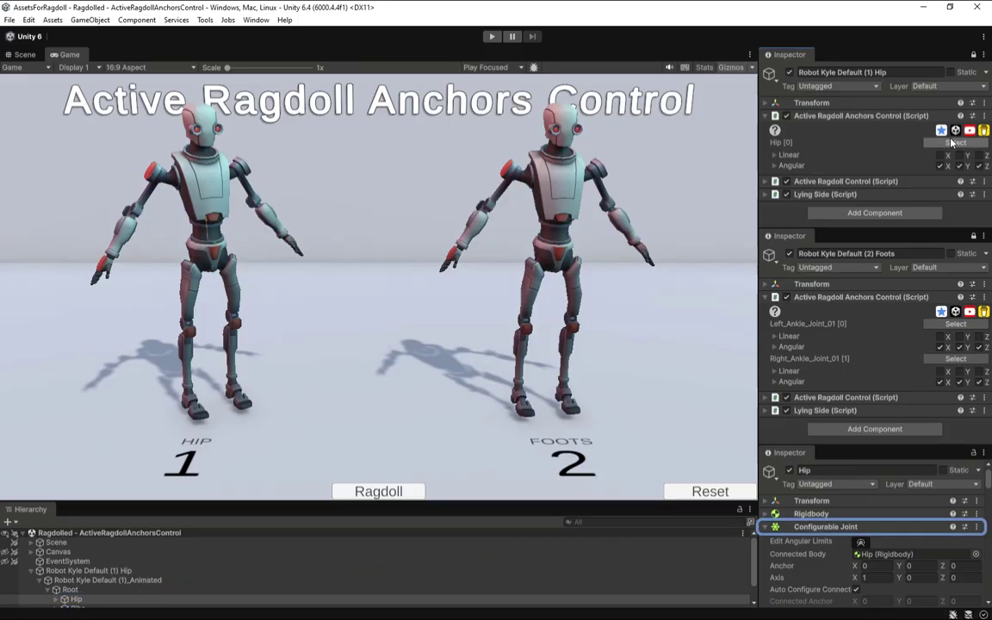
{"action": "left_click", "coordinate": [907, 558]}
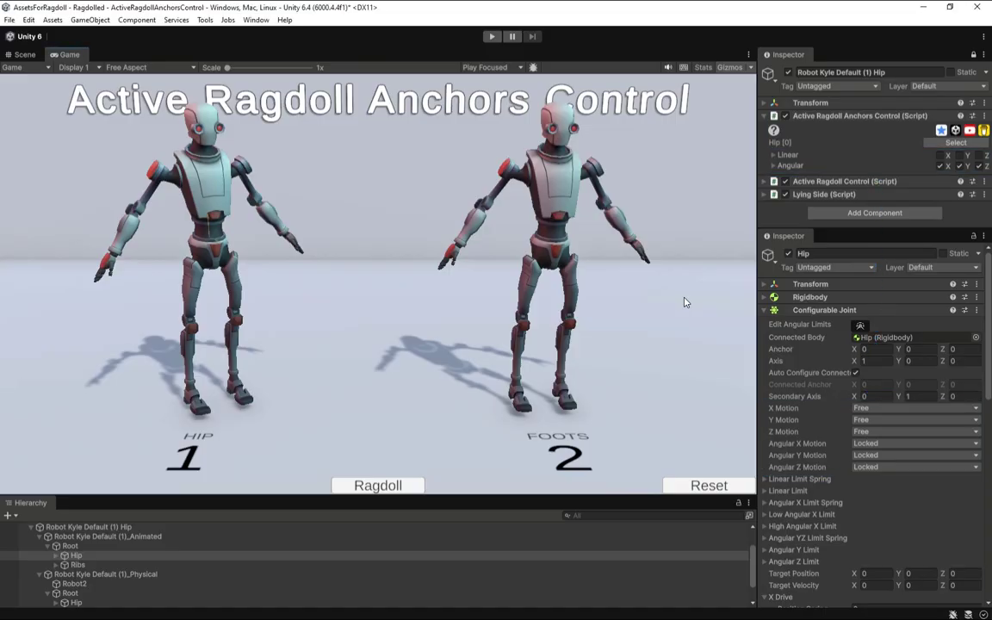
- Lock the hip anchor's Linear X and Y motion and free its Angular Y motion
{"action": "left_click", "coordinate": [944, 158]}
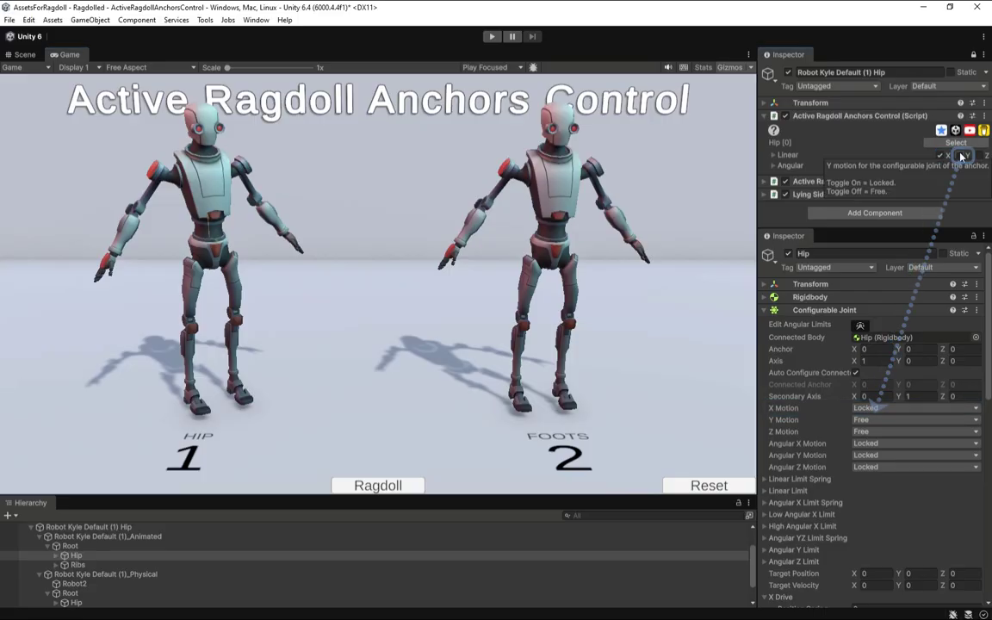
{"action": "left_click", "coordinate": [960, 156]}
{"action": "left_click", "coordinate": [960, 167]}
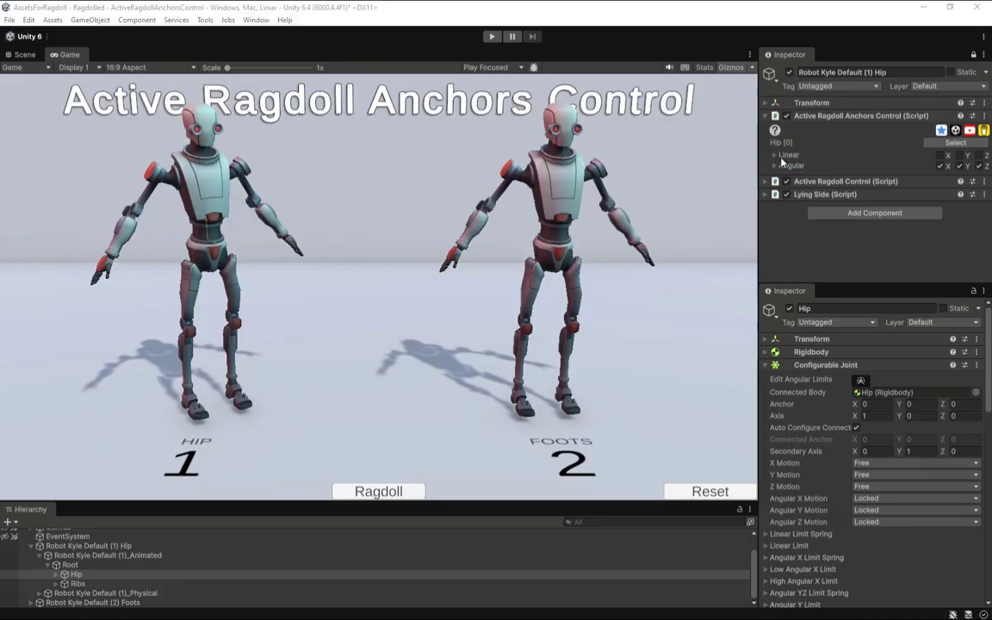
- Set the hip anchor's Linear X Position Spring to 26452, Linear Y Position Spring to 28065 and Linear Z Position Damper to 24839
{"action": "left_click", "coordinate": [787, 157]}
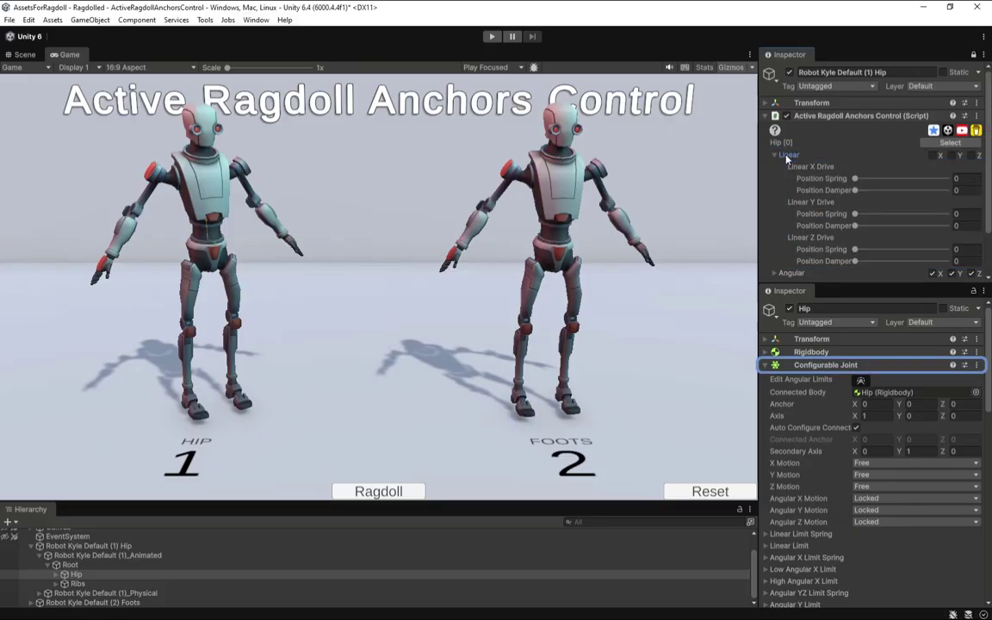
{"action": "scroll", "coordinate": [879, 310], "scroll_direction": "down", "scroll_amount": 10}
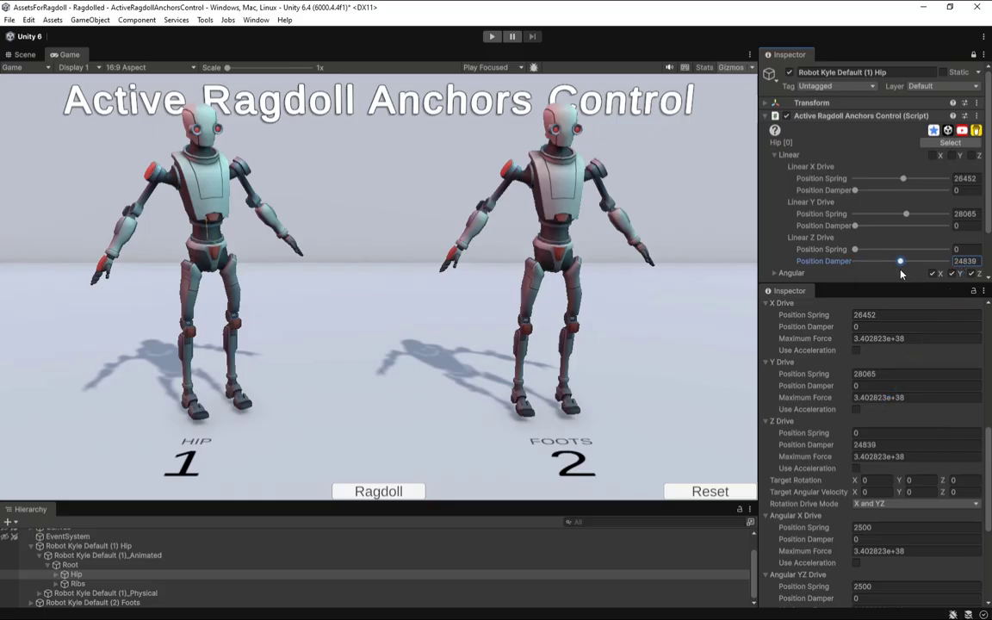
- Switch from the hip anchor's Linear to its Angular drive settings and raise the Angular X Drive Position Spring
{"action": "left_click", "coordinate": [776, 156]}
{"action": "left_click", "coordinate": [776, 166]}
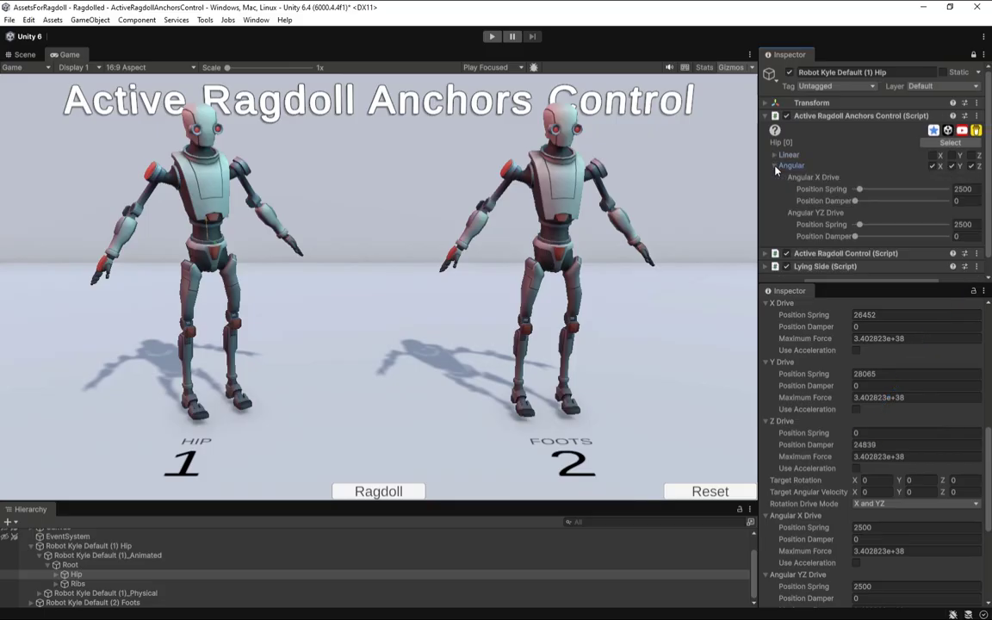
{"action": "left_click_drag", "start_coordinate": [860, 189], "coordinate": [899, 191]}
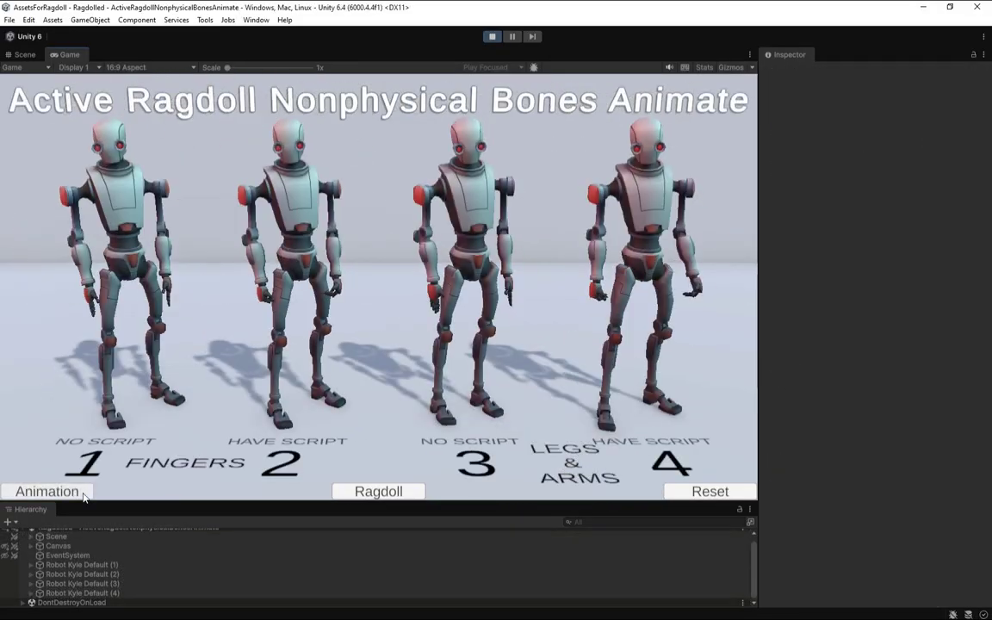
- Play the animation on the four robots in the Active Ragdoll Nonphysical Bones Animate scene and trigger Ragdoll
{"action": "left_click", "coordinate": [83, 494]}
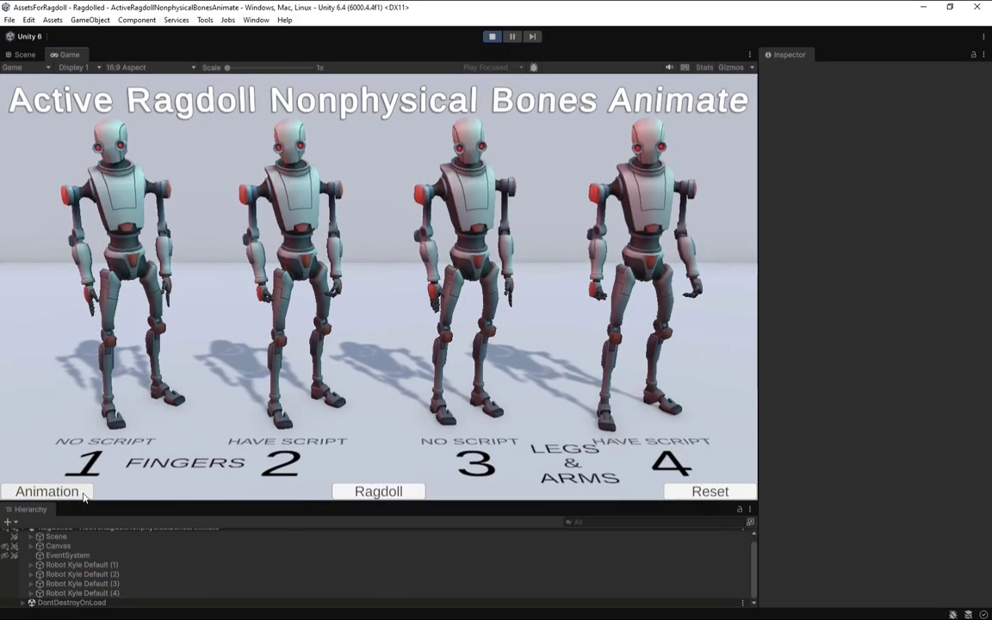
{"action": "left_click", "coordinate": [82, 497]}
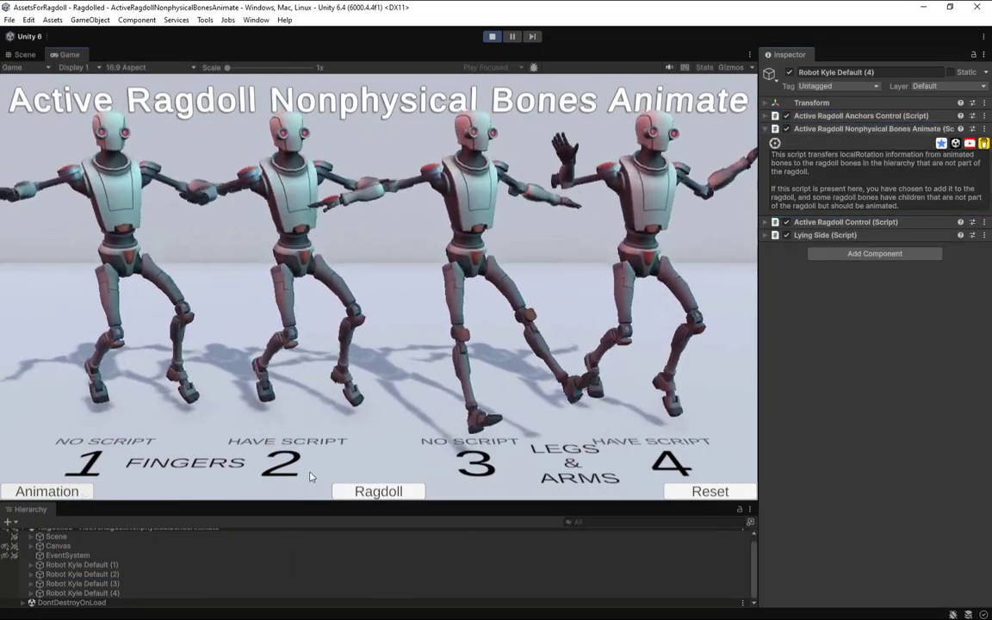
{"action": "left_click", "coordinate": [396, 493]}
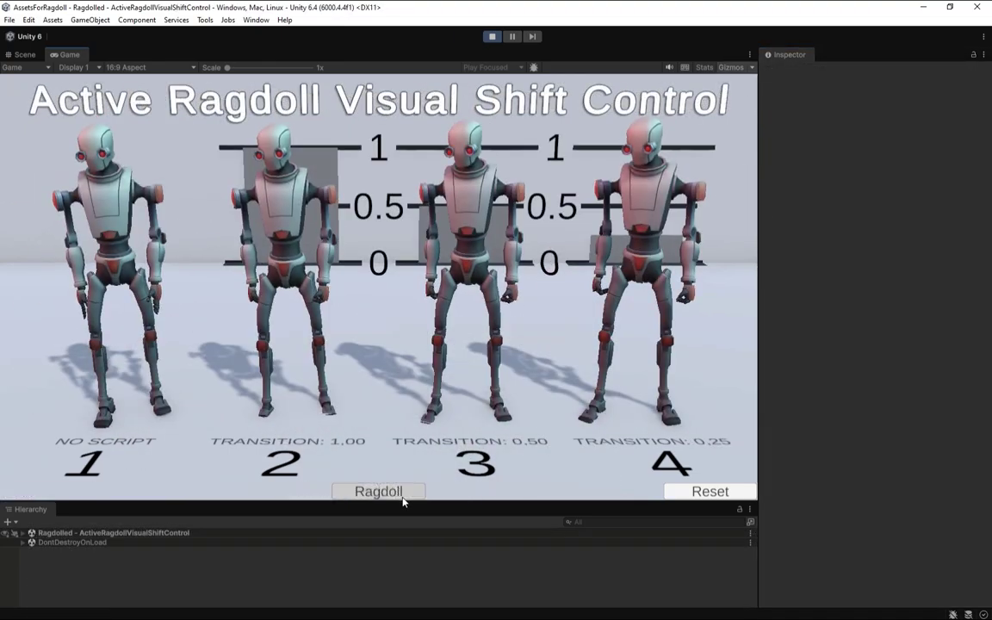
- Trigger Ragdoll in the four-robot Active Ragdoll Visual Shift Control scene, and pull the lone robot sideways by its shoulder
{"action": "left_click", "coordinate": [401, 497]}
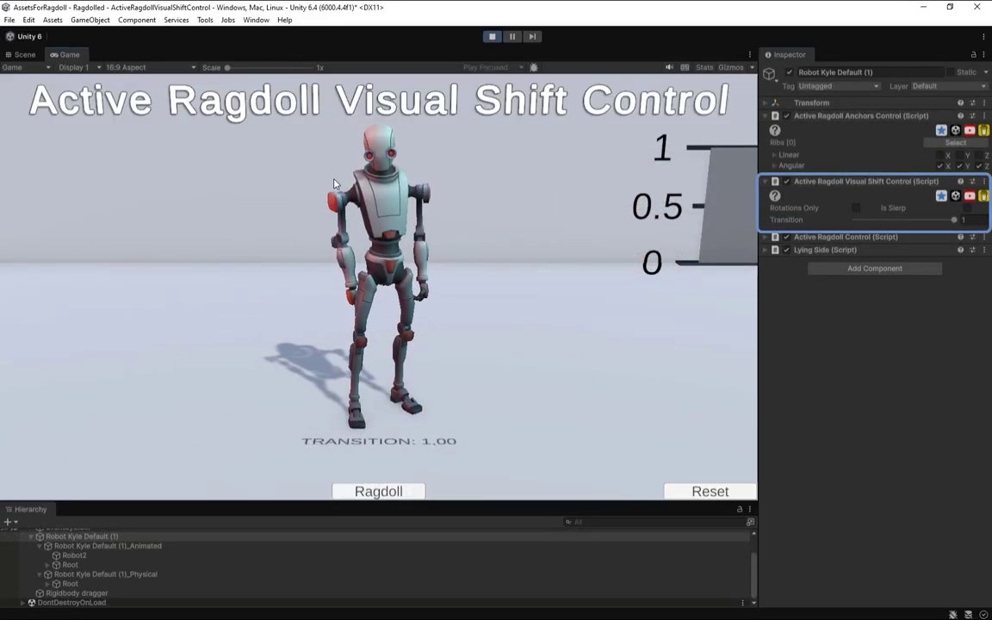
{"action": "left_click_drag", "start_coordinate": [334, 183], "coordinate": [171, 137]}
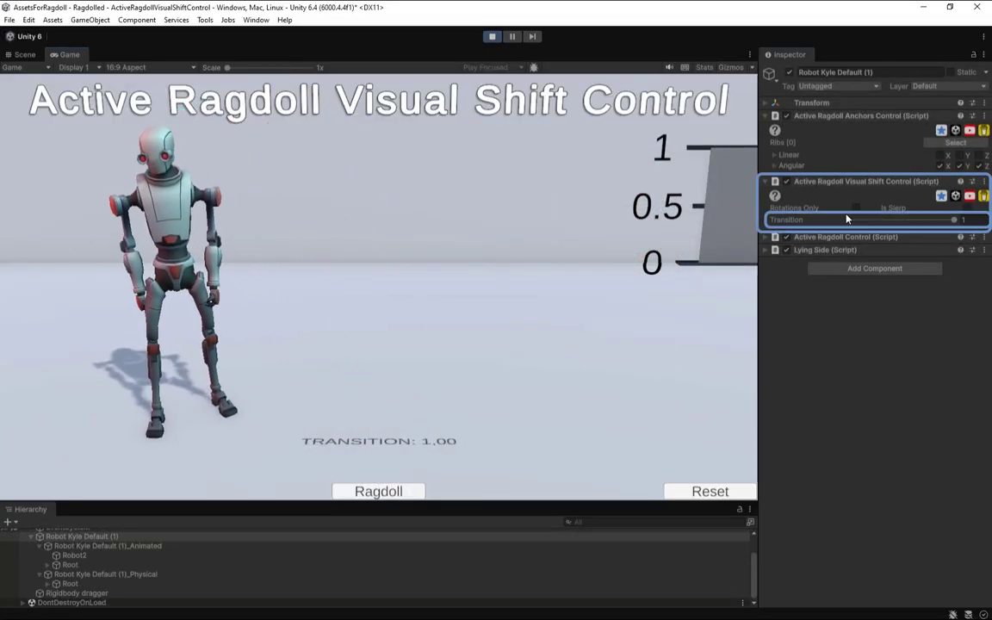
- Vary the displaced robot's Visual Shift Transition and return it to 1
{"action": "mouse_move", "coordinate": [956, 222]}
{"action": "left_mouse_down"}
{"action": "mouse_move", "coordinate": [776, 218]}
{"action": "mouse_move", "coordinate": [751, 206]}
{"action": "mouse_move", "coordinate": [946, 217]}
{"action": "mouse_move", "coordinate": [939, 223]}
{"action": "left_mouse_up"}
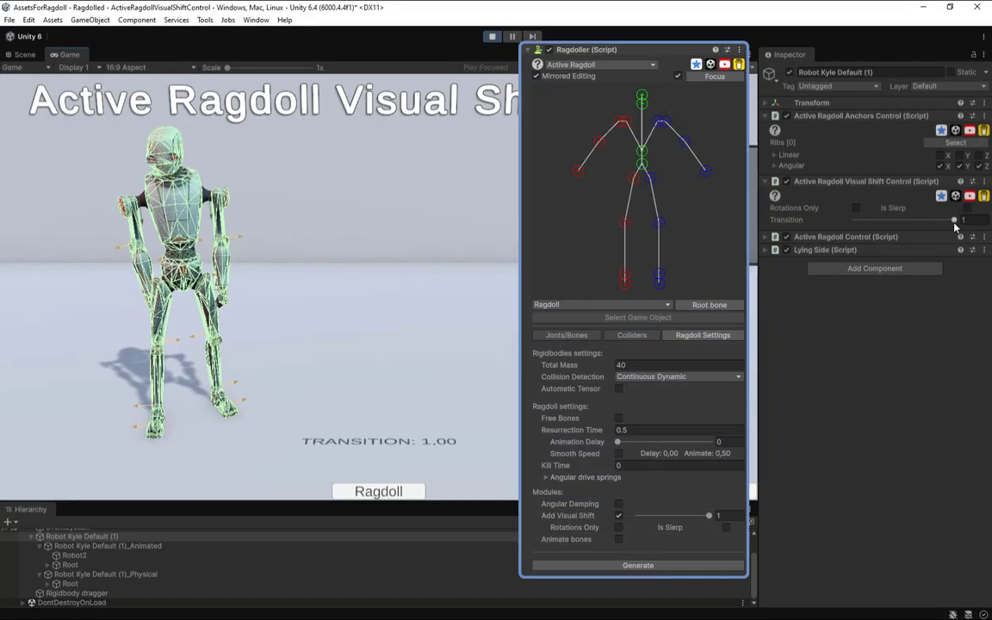
{"action": "left_click_drag", "start_coordinate": [956, 222], "coordinate": [976, 215]}
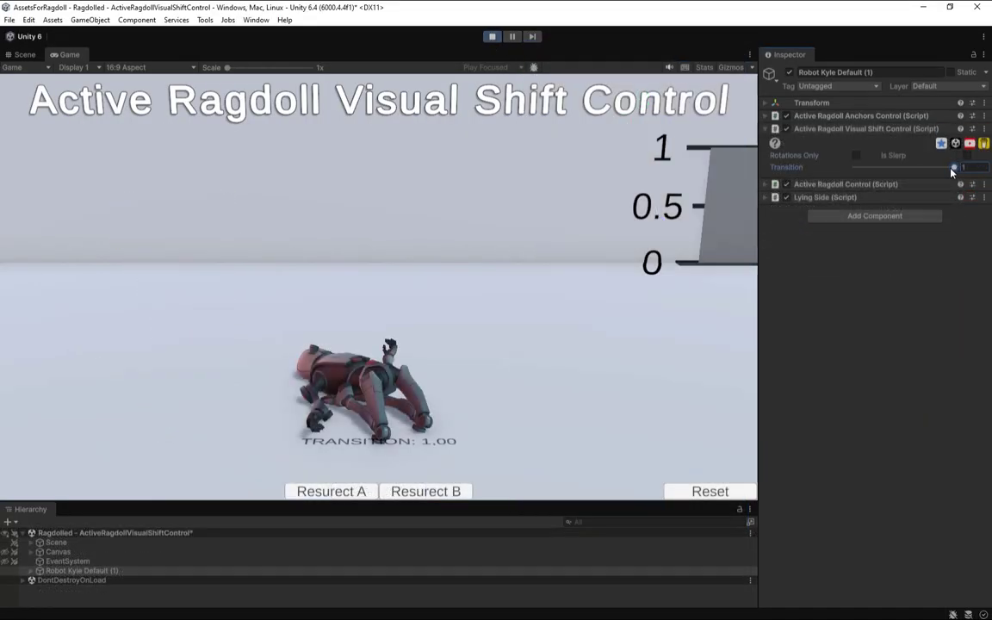
- Lower the fallen robot's Visual Shift Transition to 0, enable Rotations Only, and raise Transition to 1
{"action": "mouse_move", "coordinate": [956, 167]}
{"action": "left_mouse_down"}
{"action": "mouse_move", "coordinate": [830, 177]}
{"action": "mouse_move", "coordinate": [943, 182]}
{"action": "left_mouse_up"}
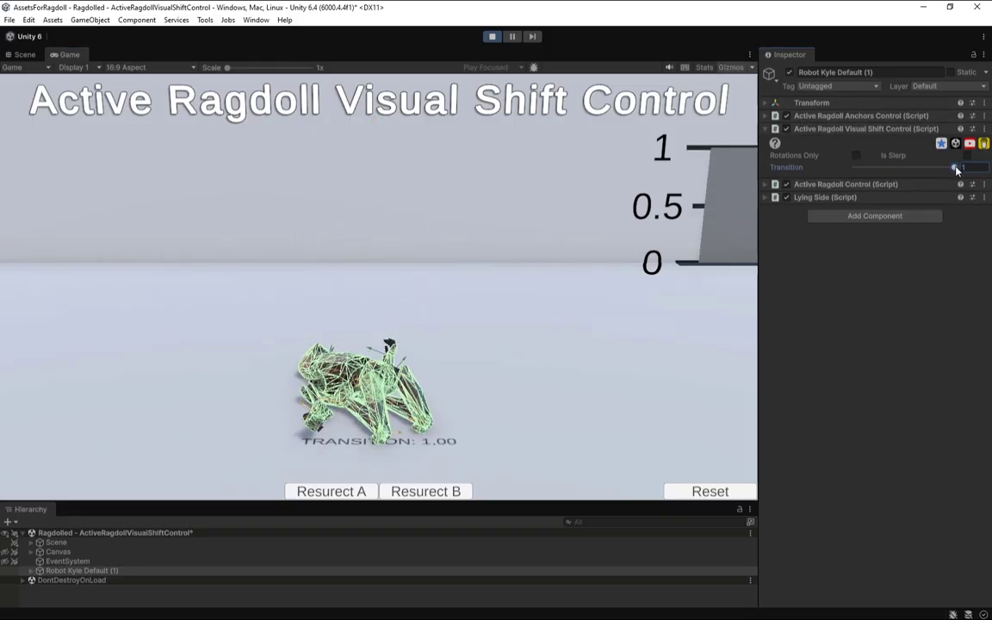
{"action": "left_click_drag", "start_coordinate": [942, 173], "coordinate": [860, 177]}
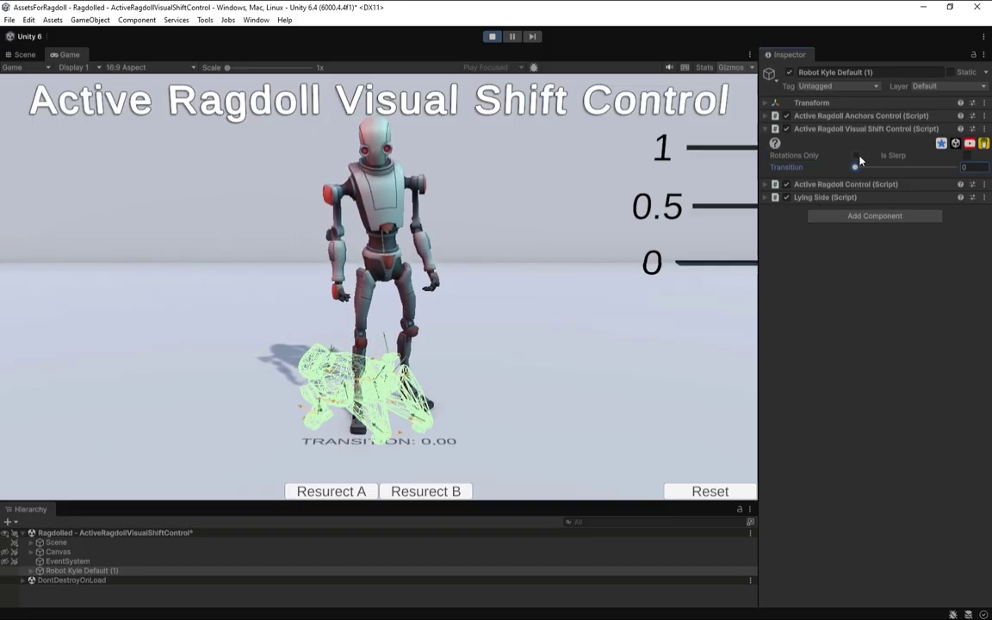
{"action": "left_click", "coordinate": [857, 156]}
{"action": "left_click_drag", "start_coordinate": [857, 167], "coordinate": [969, 186]}
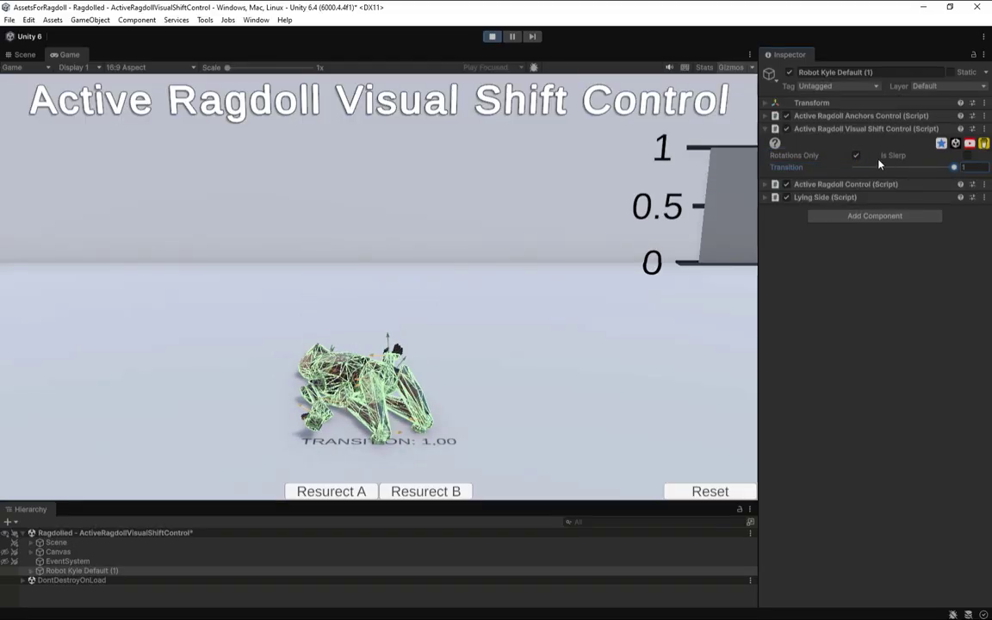